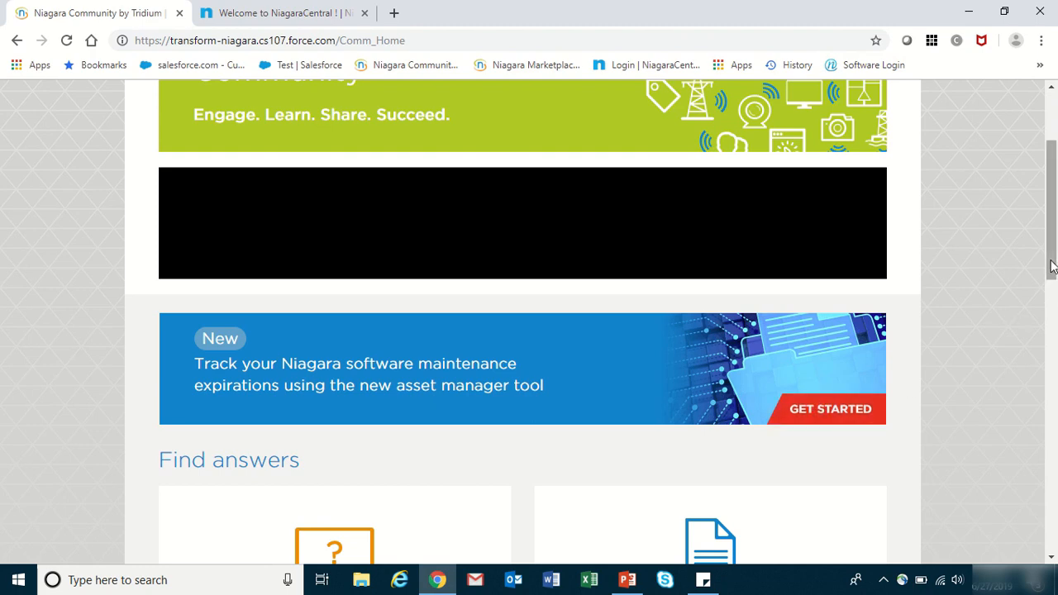
# - Scroll to the top of the Niagara Community home page and go to Asset Manager
pyautogui.moveTo(1051, 265); pyautogui.dragTo(1053, 190)
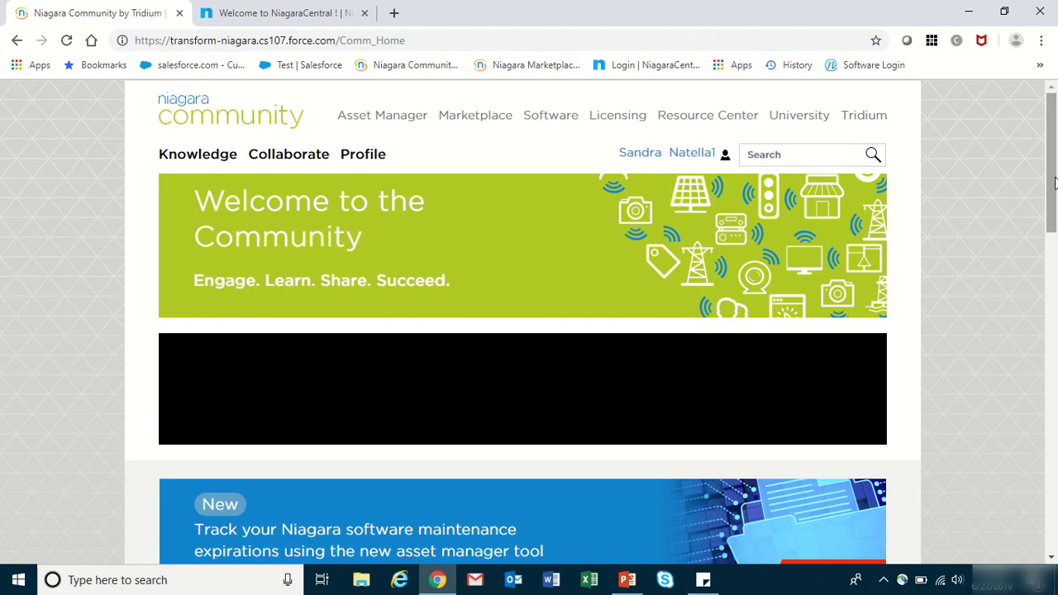
pyautogui.click(383, 123)
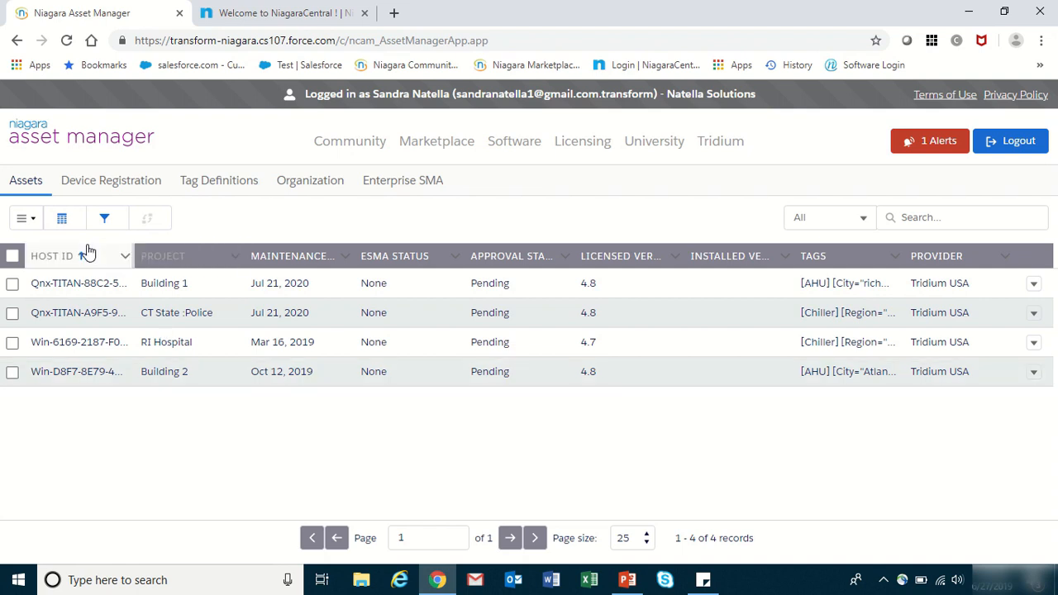
# - Open the list-view menu for the four registered assets
pyautogui.click(28, 220)
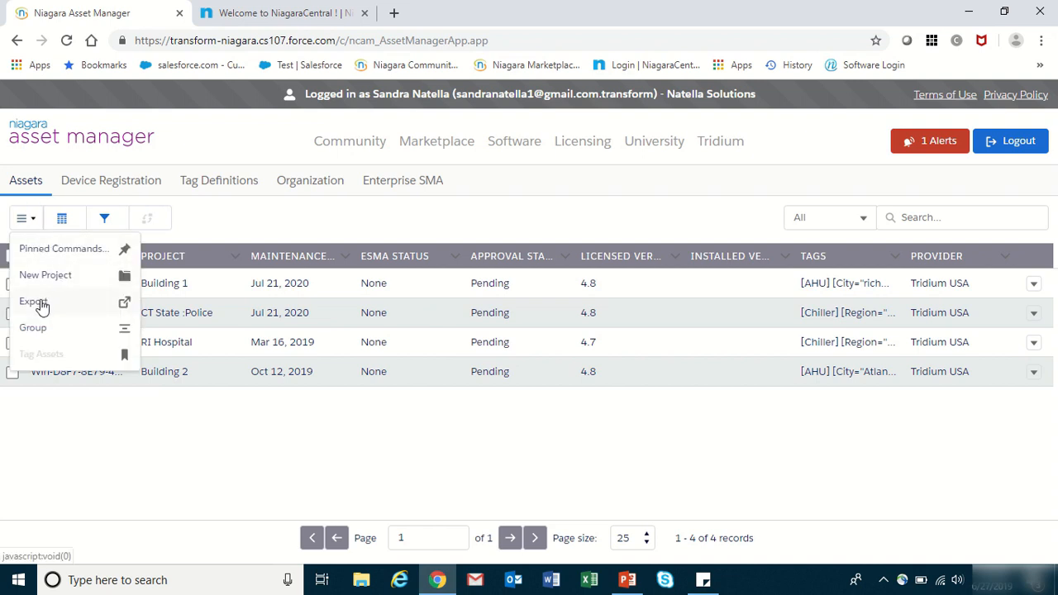
# - Add Tag Assets to the pinned list commands next to Columns, Filter and Change Project
pyautogui.click(65, 249)
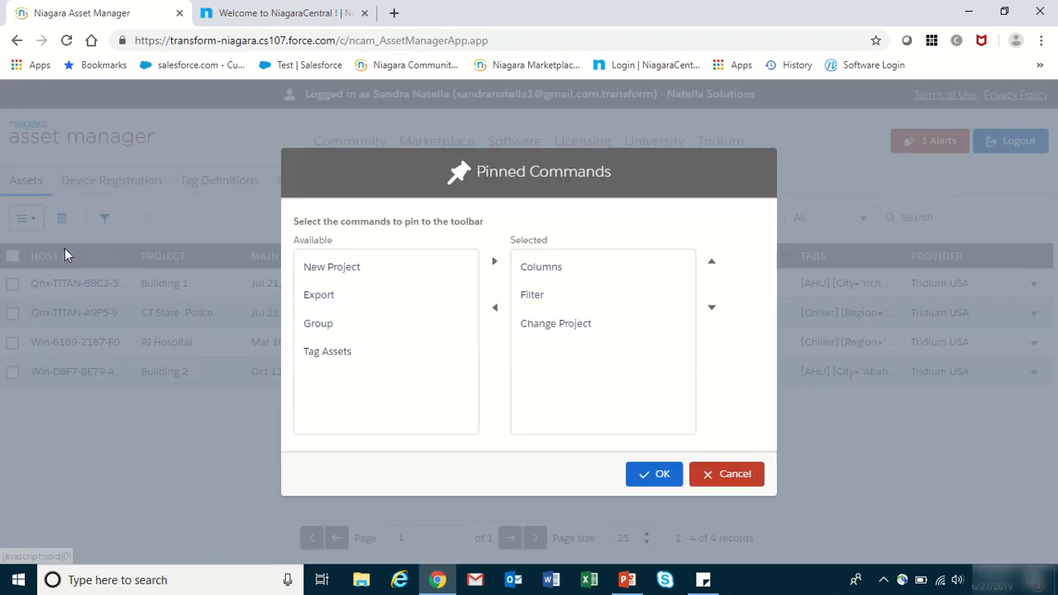
pyautogui.click(329, 353)
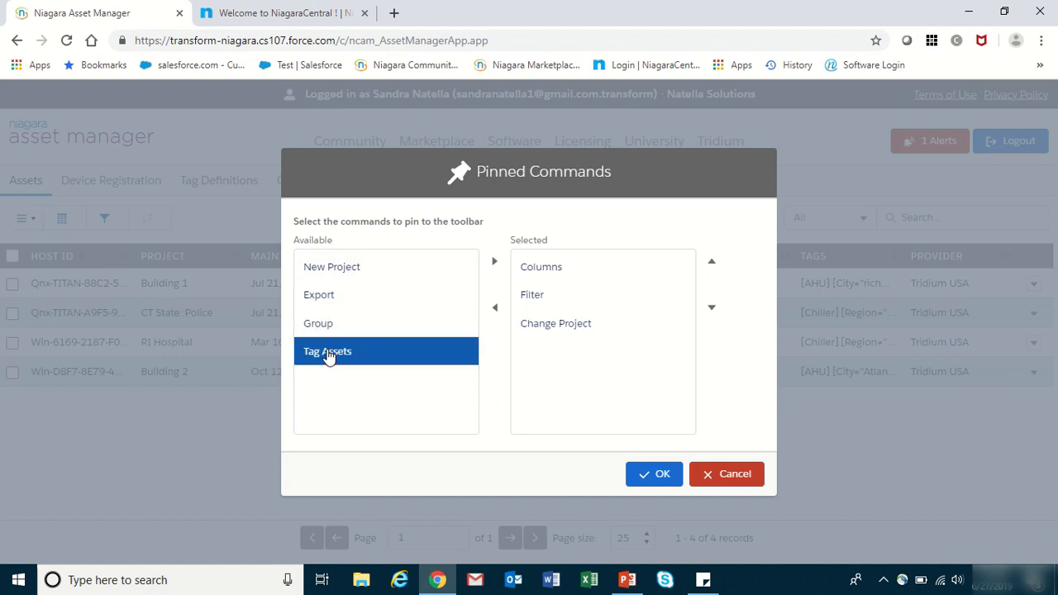
pyautogui.click(495, 263)
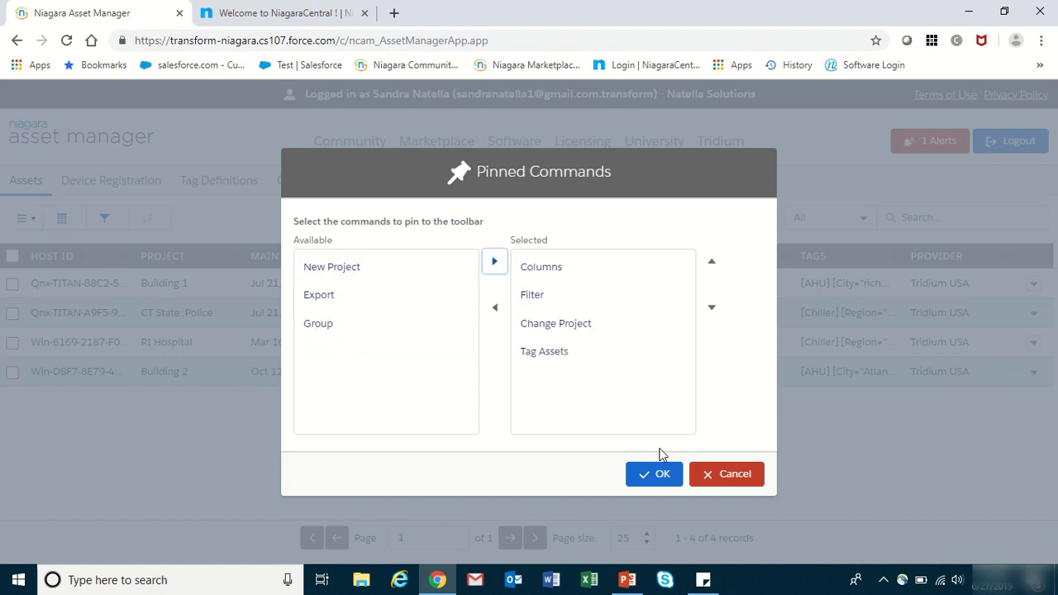
pyautogui.click(661, 477)
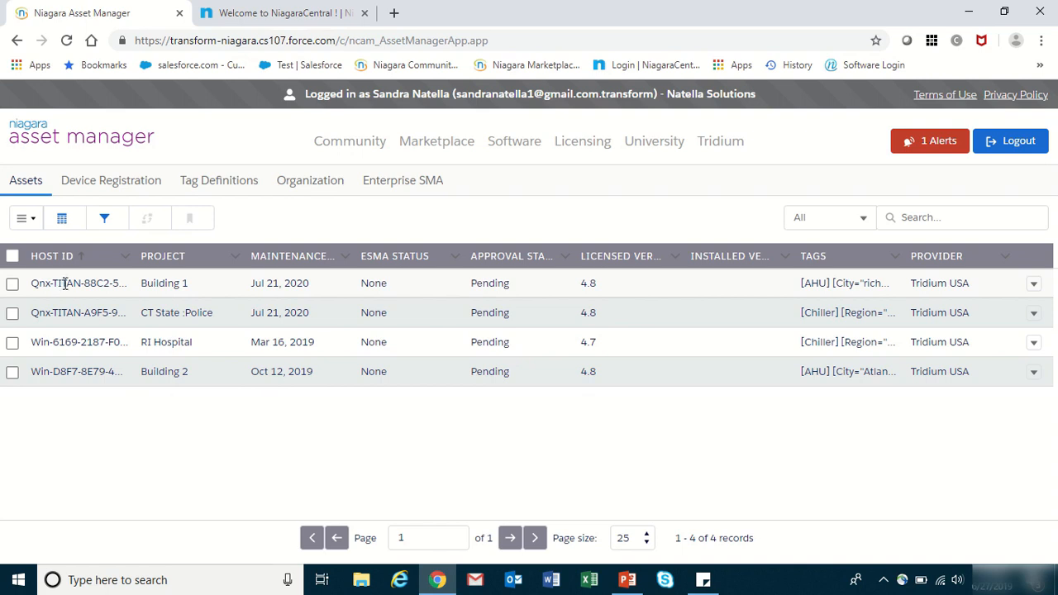
pyautogui.click(1034, 284)
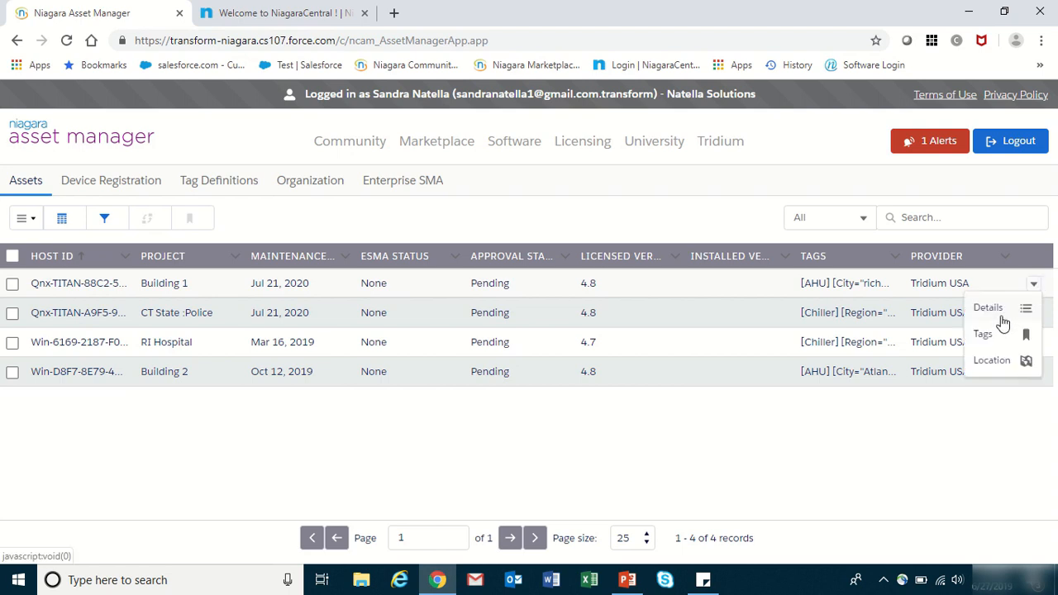
pyautogui.click(988, 308)
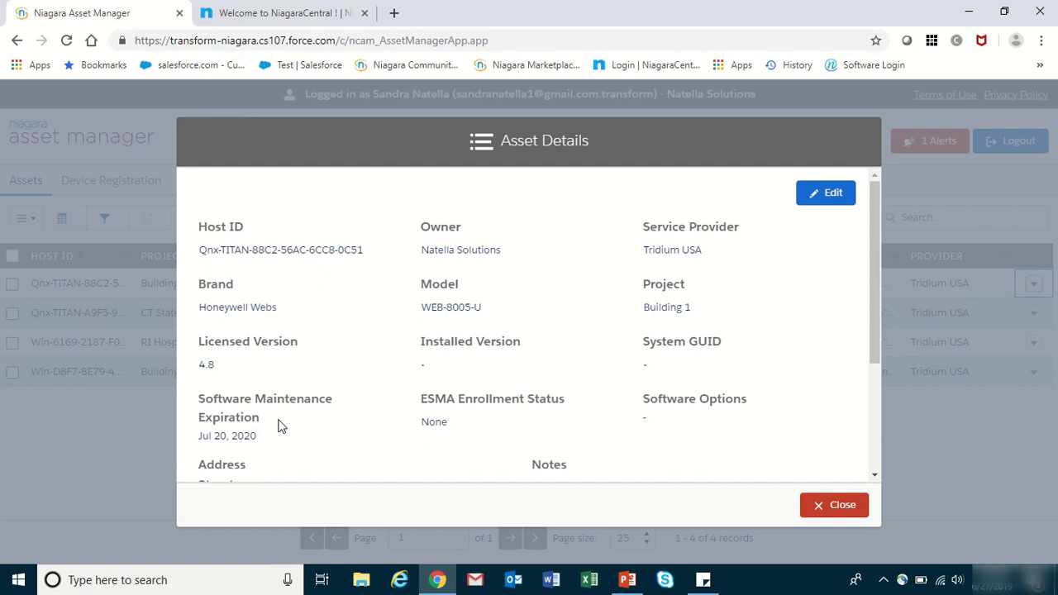
pyautogui.moveTo(872, 280); pyautogui.dragTo(867, 372)
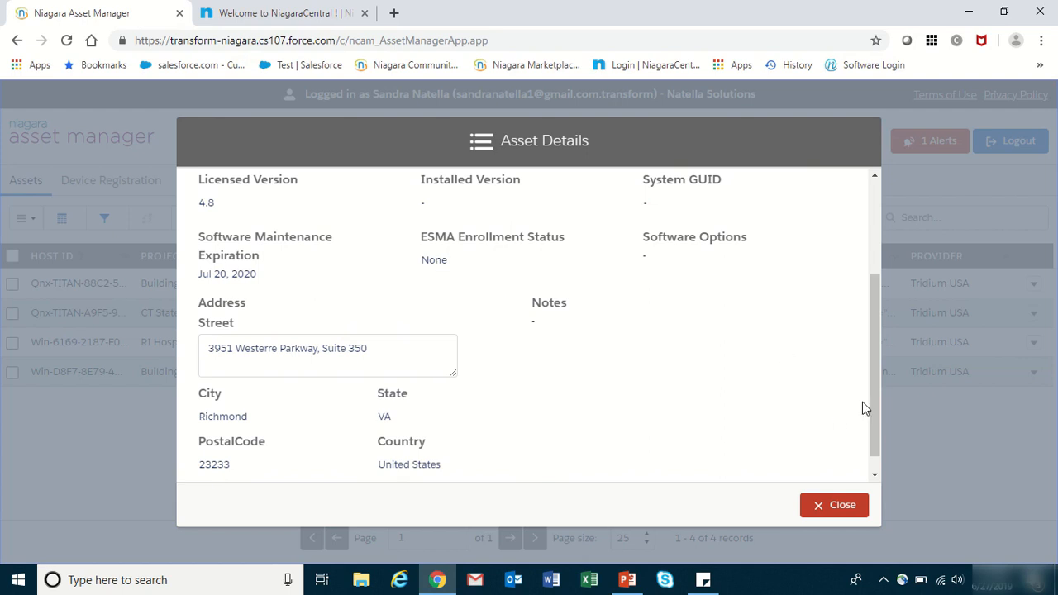
pyautogui.moveTo(876, 406); pyautogui.dragTo(875, 277)
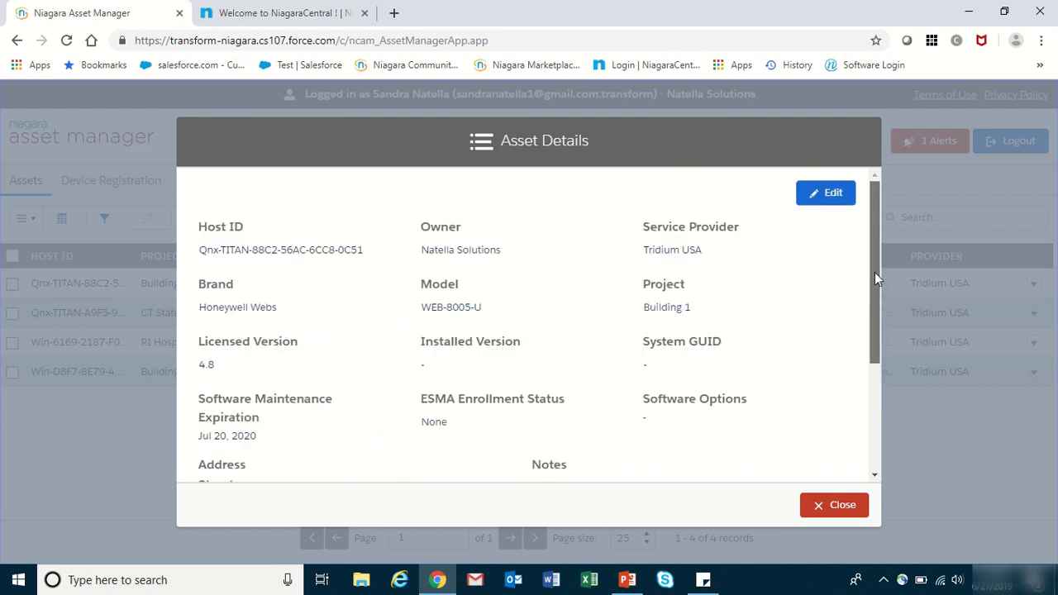
pyautogui.click(832, 193)
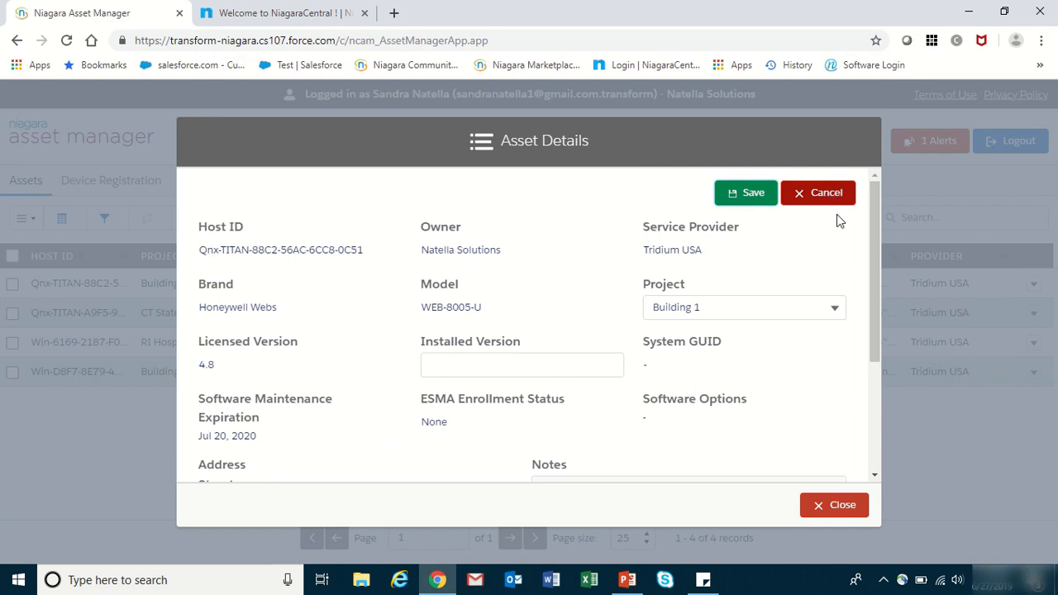
pyautogui.moveTo(874, 250); pyautogui.dragTo(873, 270)
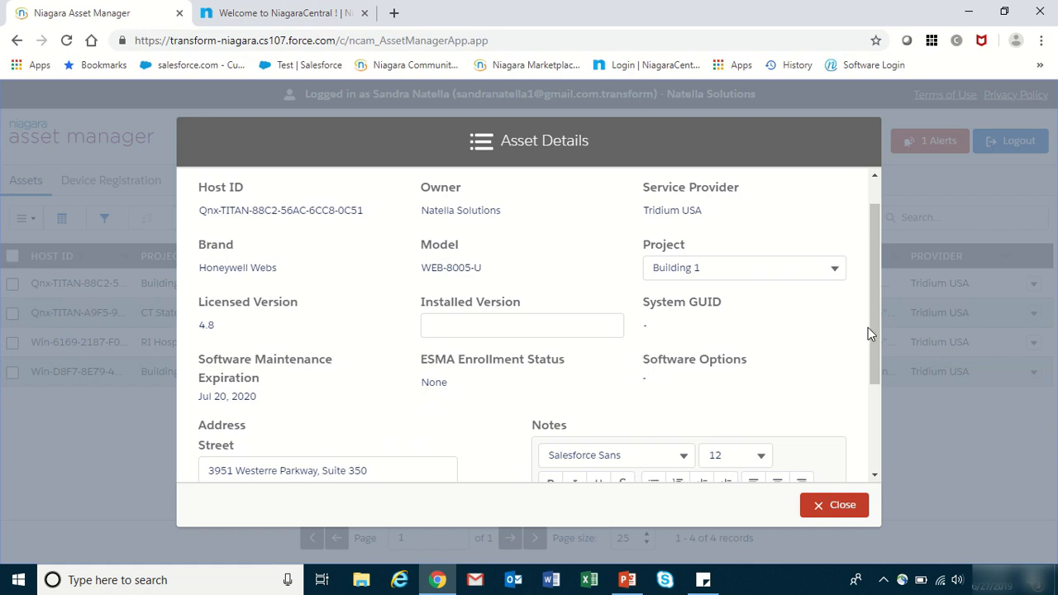
pyautogui.moveTo(881, 306); pyautogui.dragTo(876, 392)
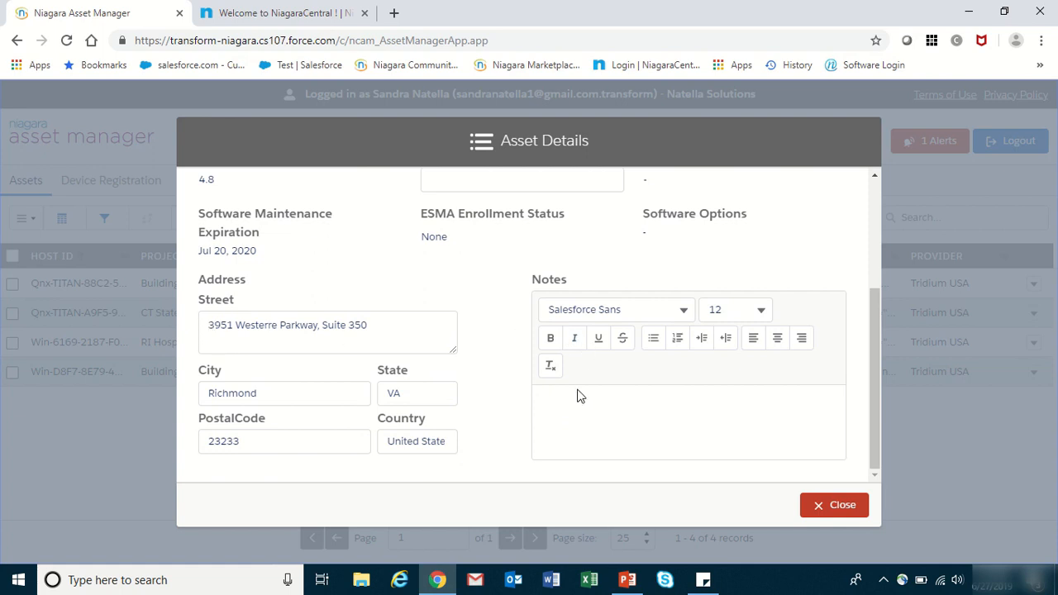
pyautogui.click(842, 505)
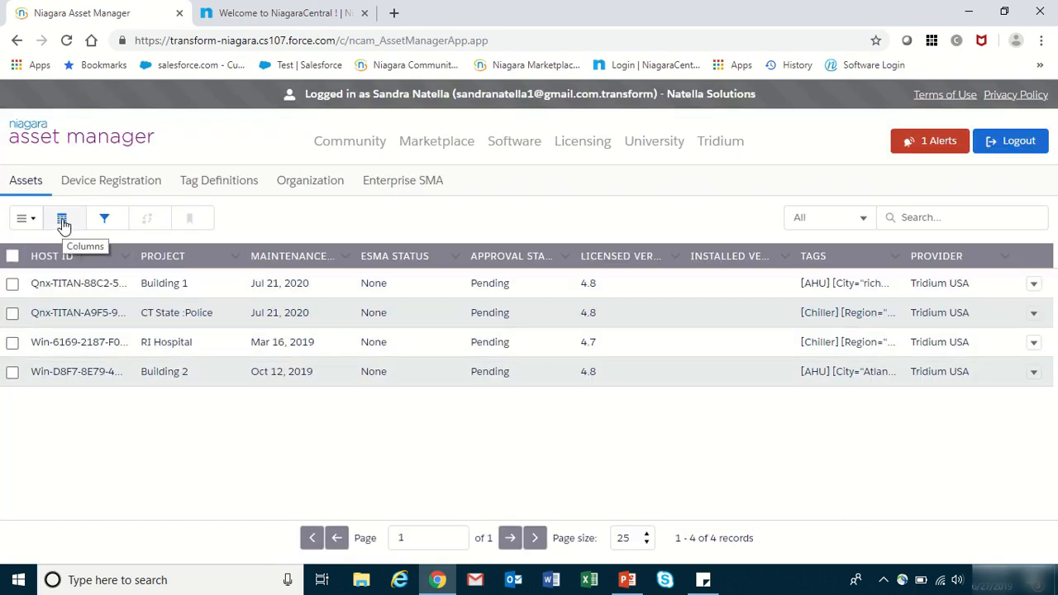
# - Remove the ESMA Status column from the asset table and bring up the Filter dialog
pyautogui.click(63, 222)
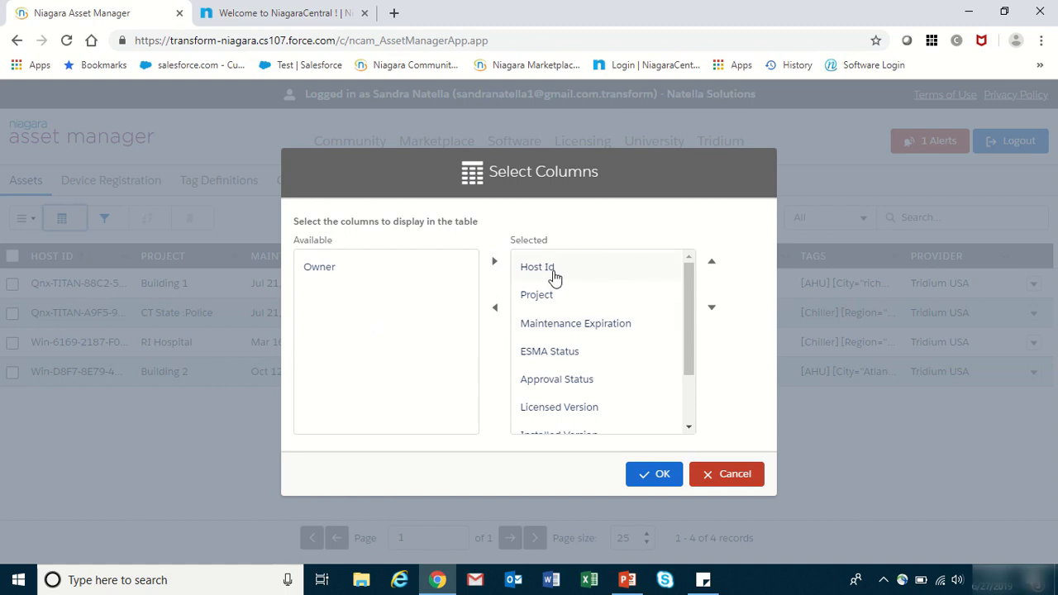
pyautogui.click(552, 357)
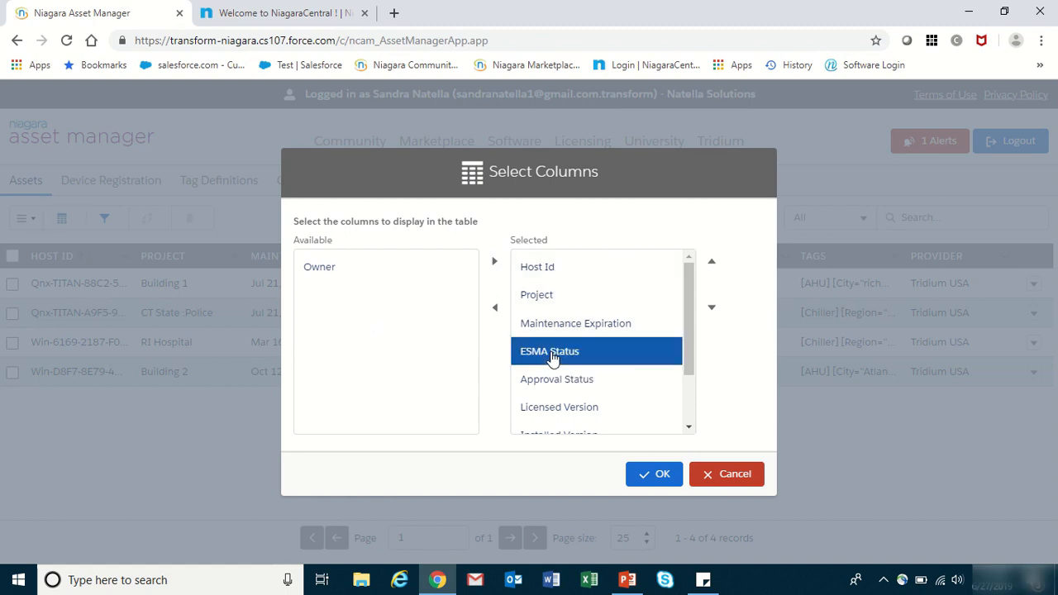
pyautogui.click(496, 311)
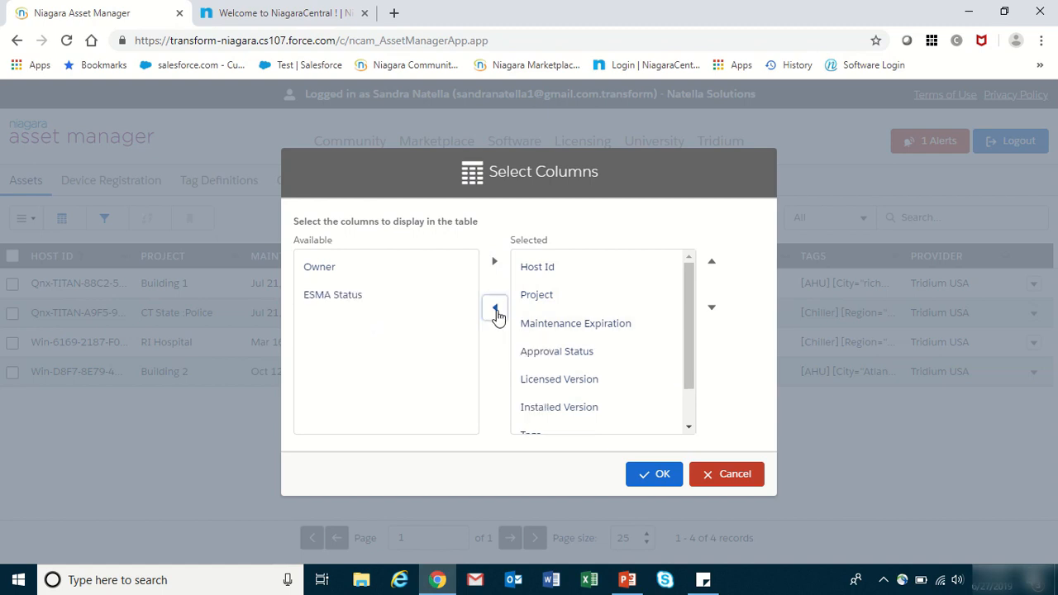
pyautogui.click(666, 477)
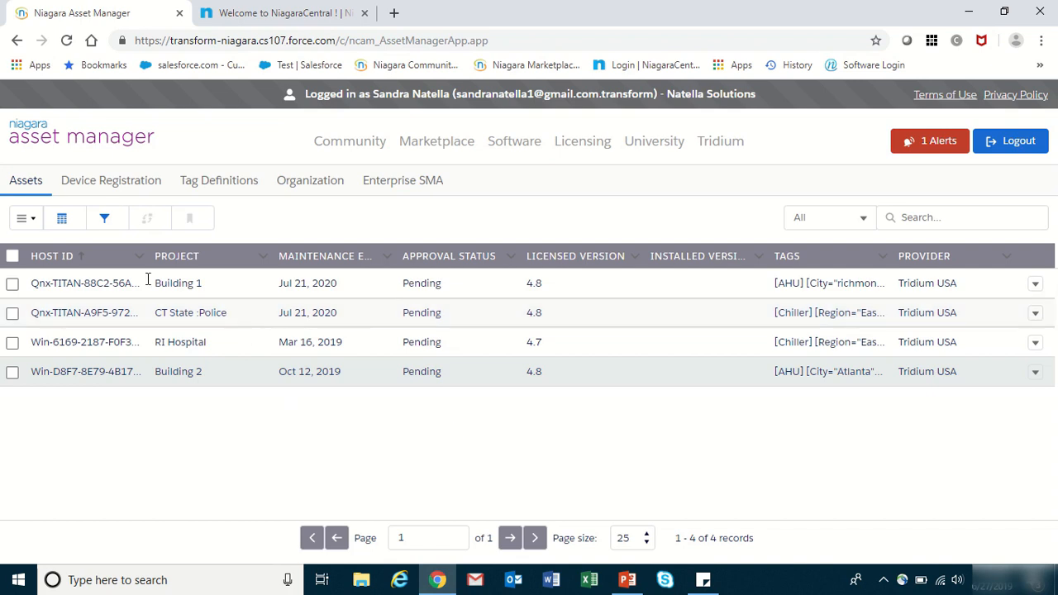
pyautogui.click(104, 218)
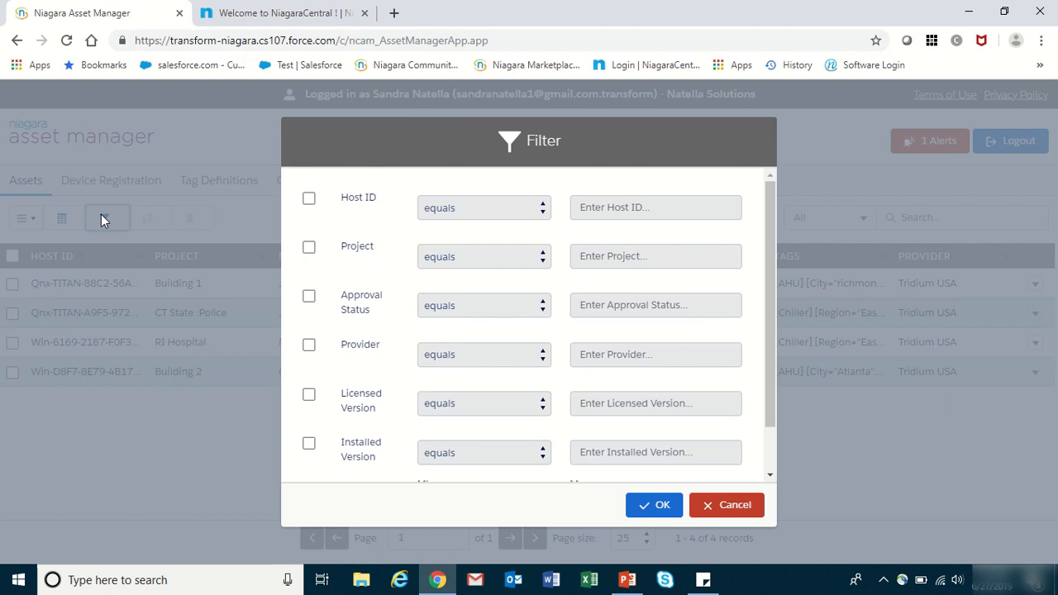
# - Filter the assets to Host IDs that contain 'Qnx'
pyautogui.click(309, 200)
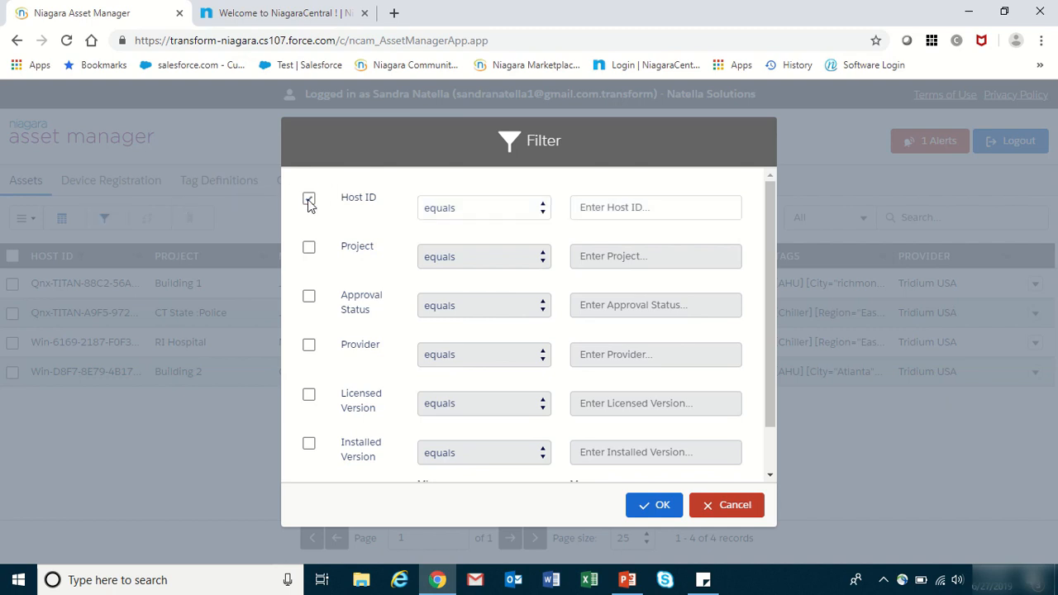
pyautogui.click(533, 218)
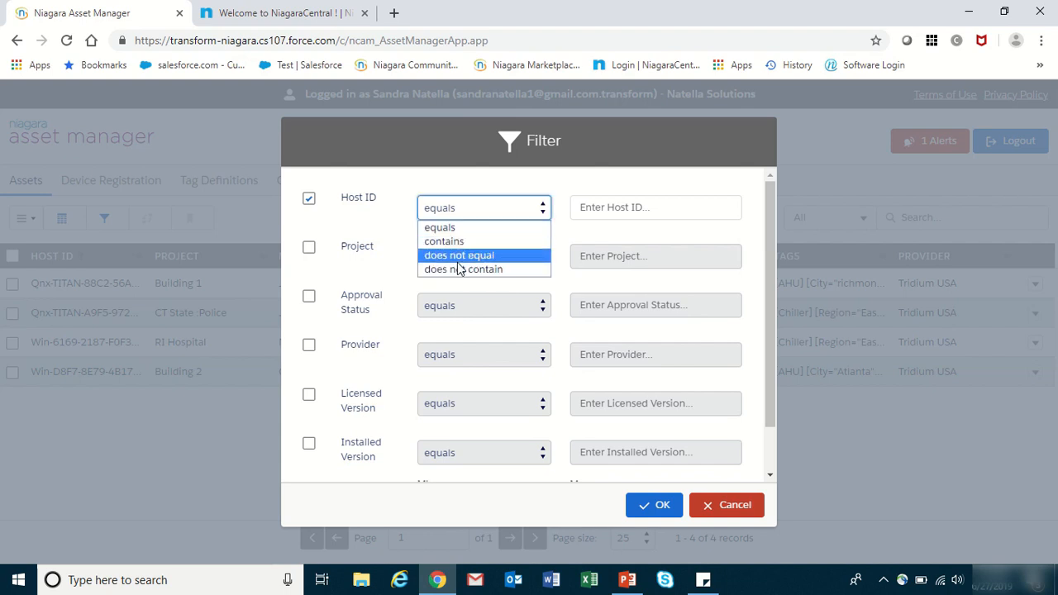
pyautogui.click(456, 241)
pyautogui.click(592, 212)
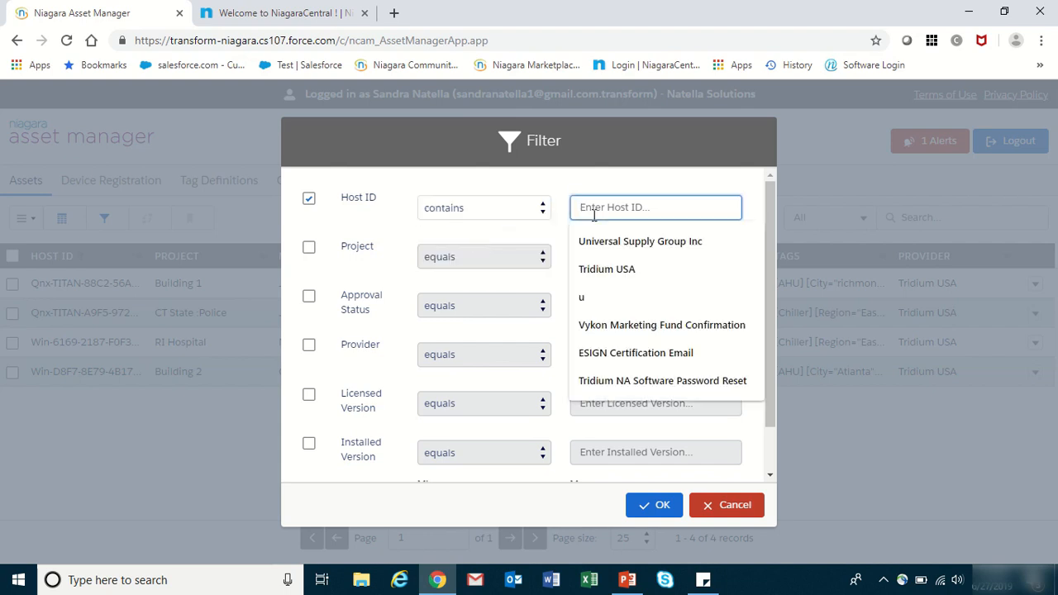
pyautogui.write('Qnx')
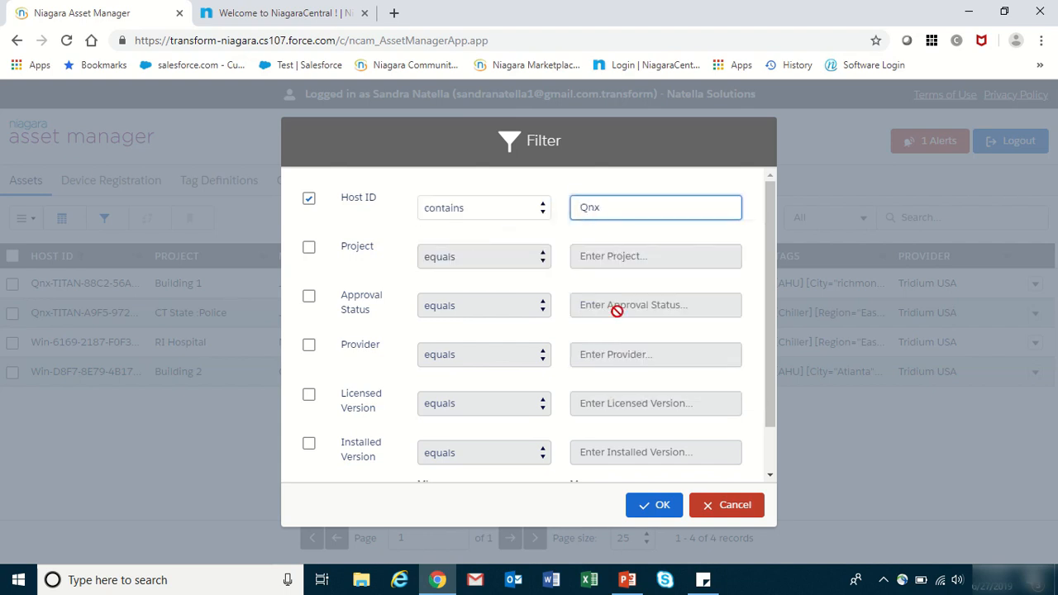
pyautogui.click(667, 505)
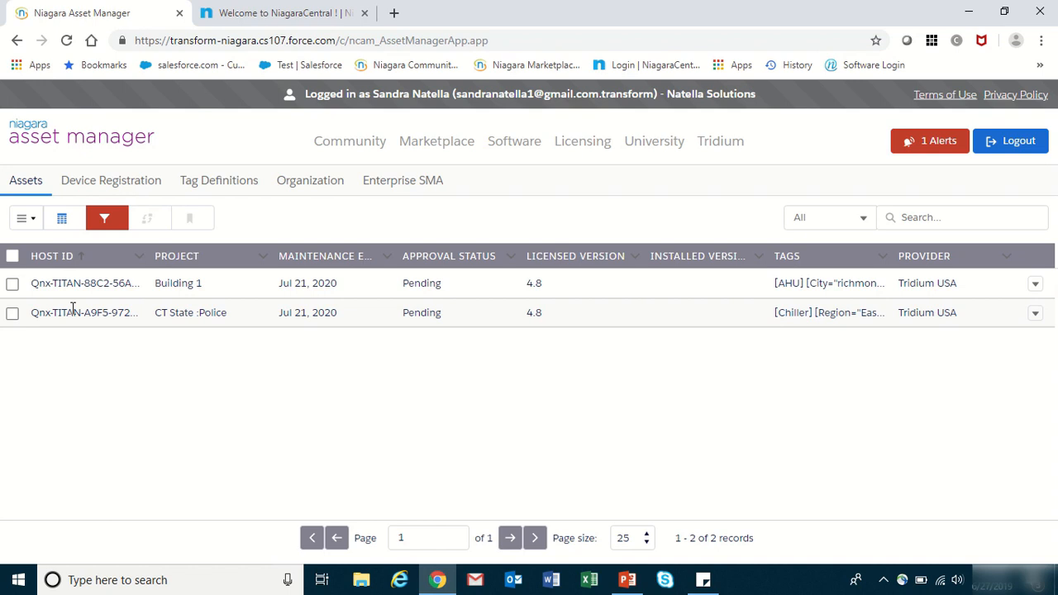
# - Untick the Host ID filter so all four assets are listed again
pyautogui.click(106, 219)
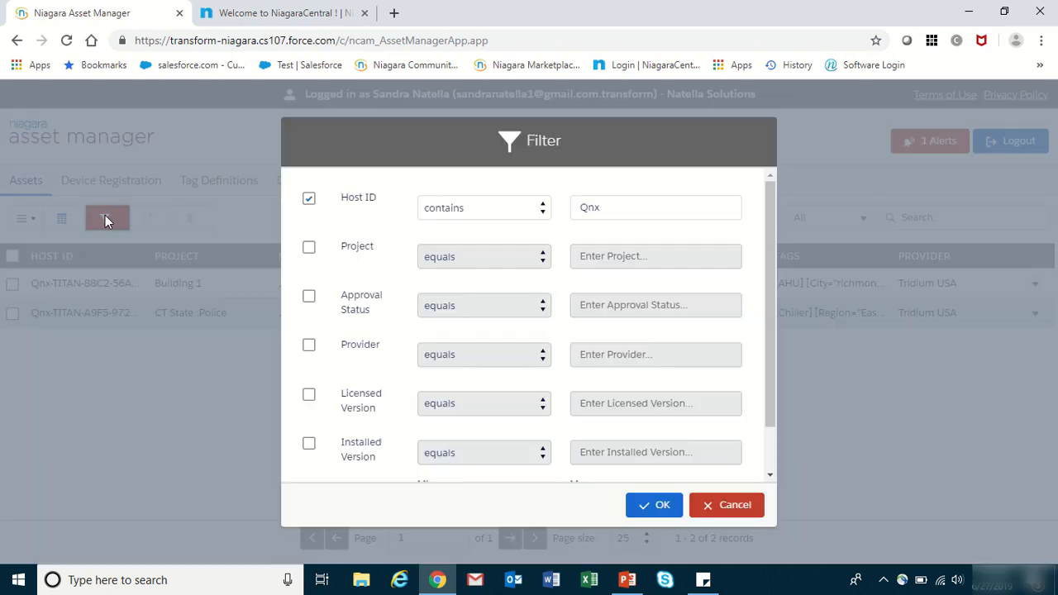
pyautogui.click(308, 200)
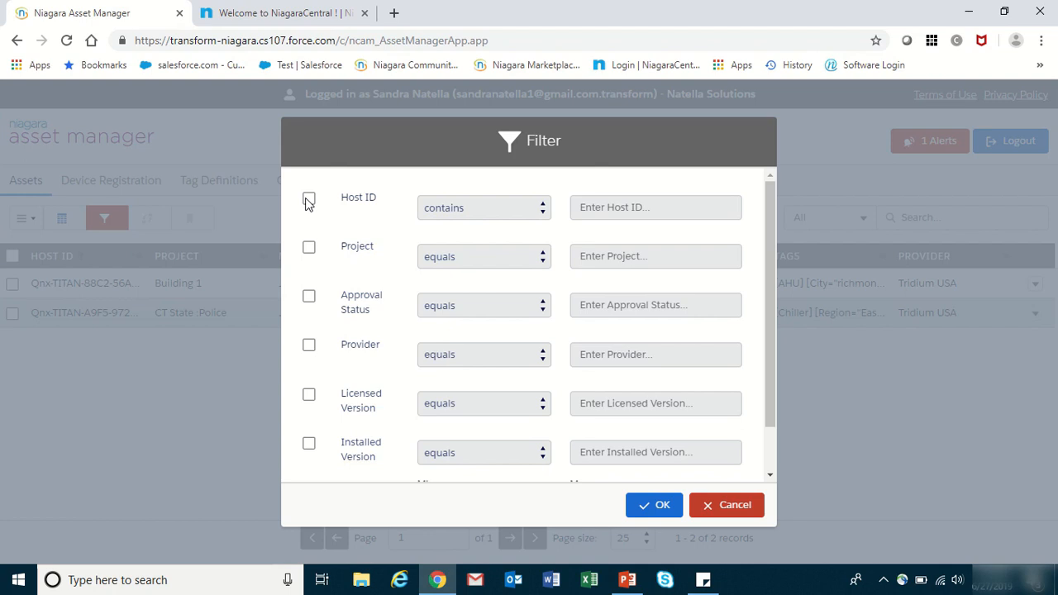
pyautogui.click(662, 507)
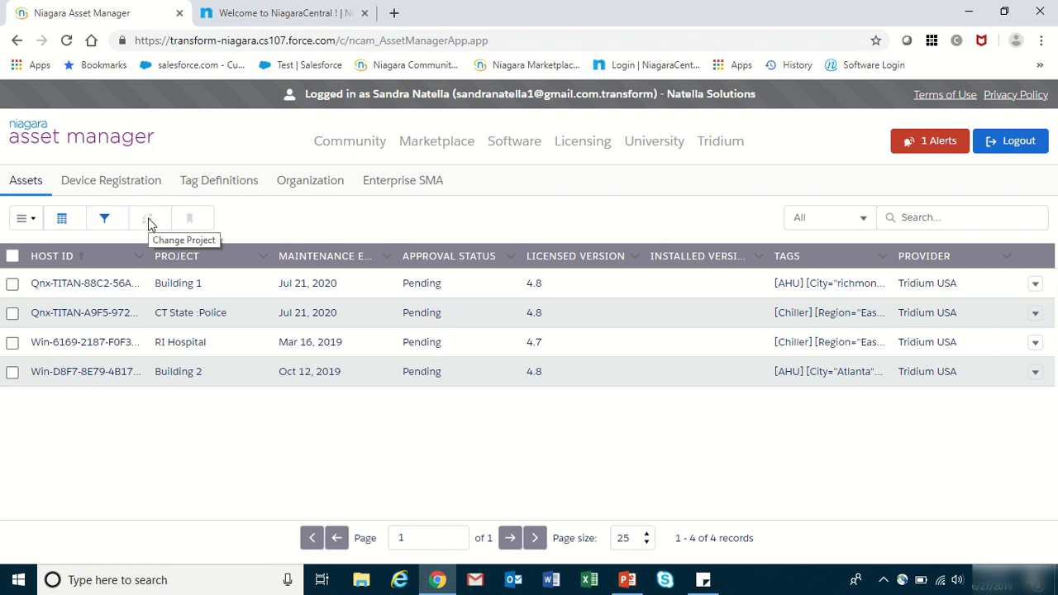
# - Reassign the selected Building 1 asset to the Building 2 project
pyautogui.click(12, 284)
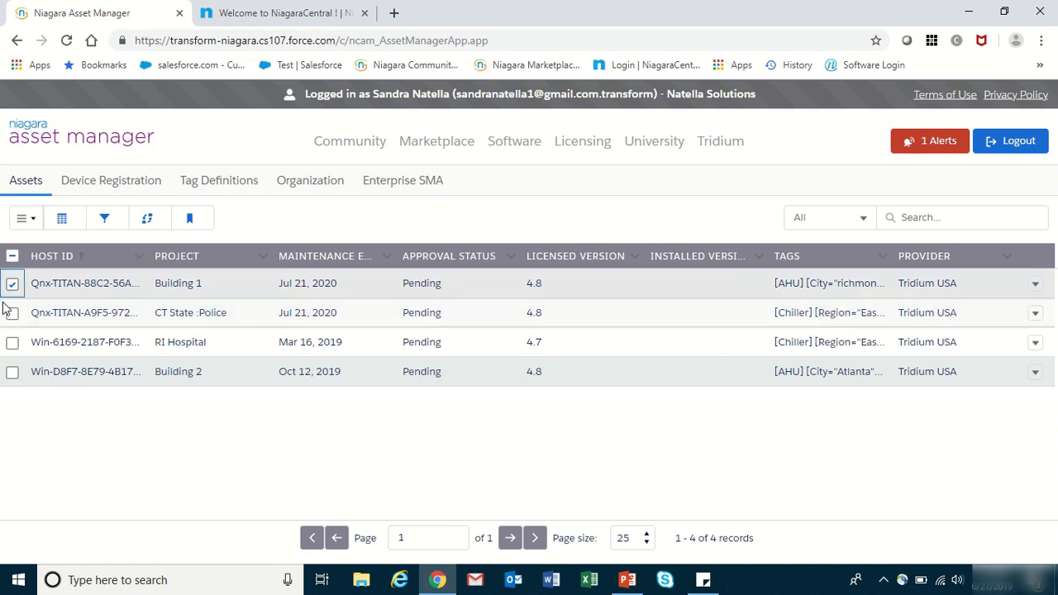
pyautogui.click(148, 220)
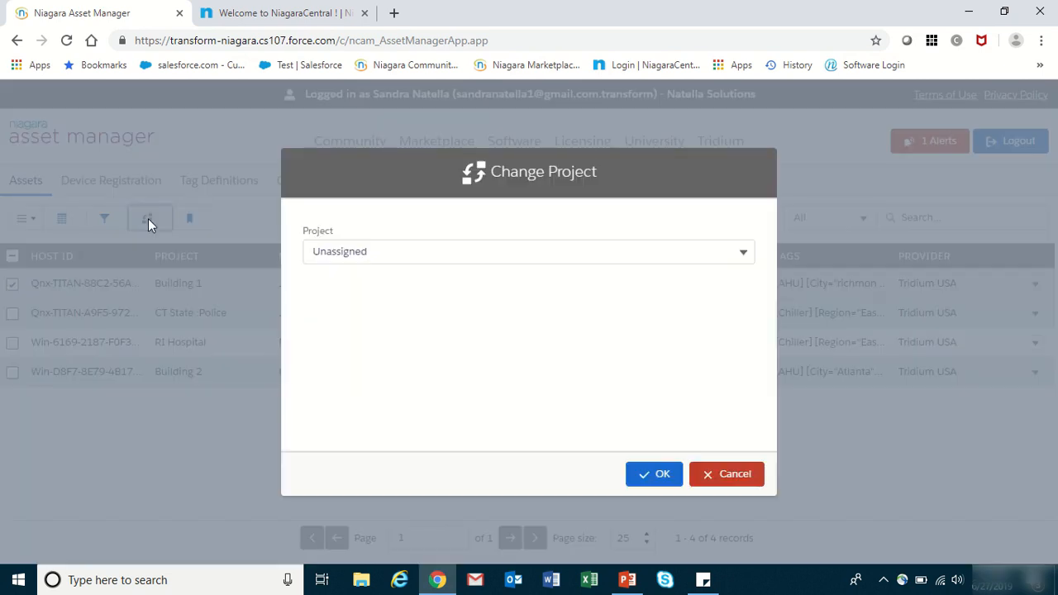
pyautogui.click(427, 252)
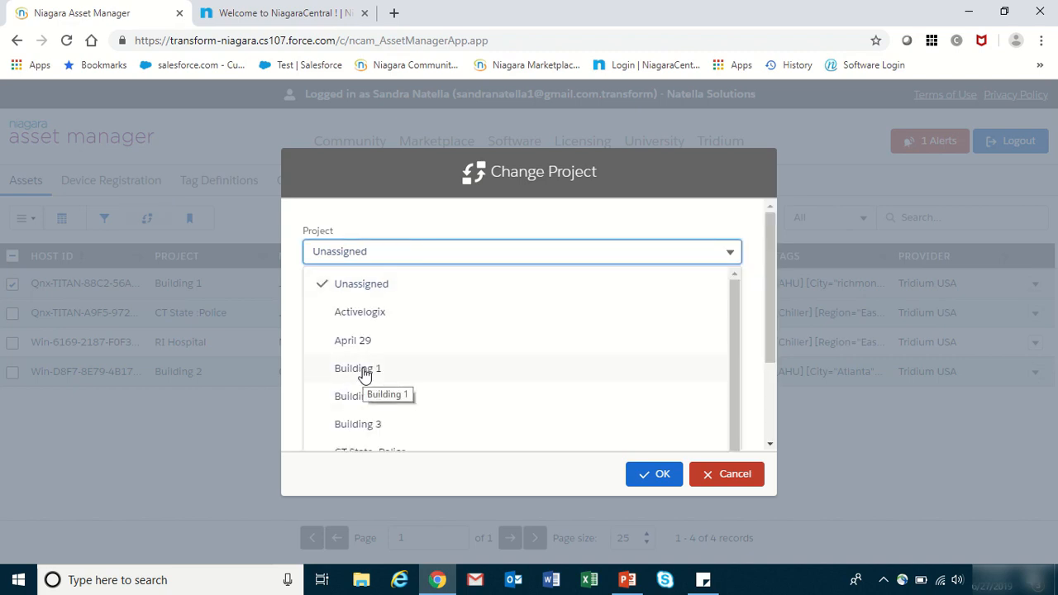
pyautogui.click(367, 399)
pyautogui.click(650, 475)
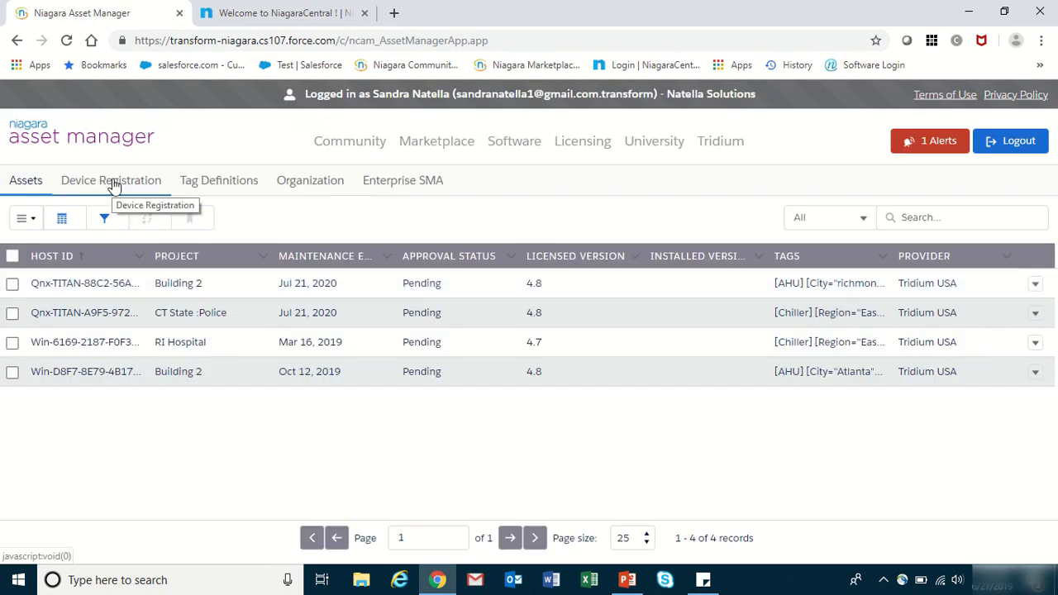
# - Begin a Single Device registration by pasting the new device's Host ID and continuing
pyautogui.click(114, 183)
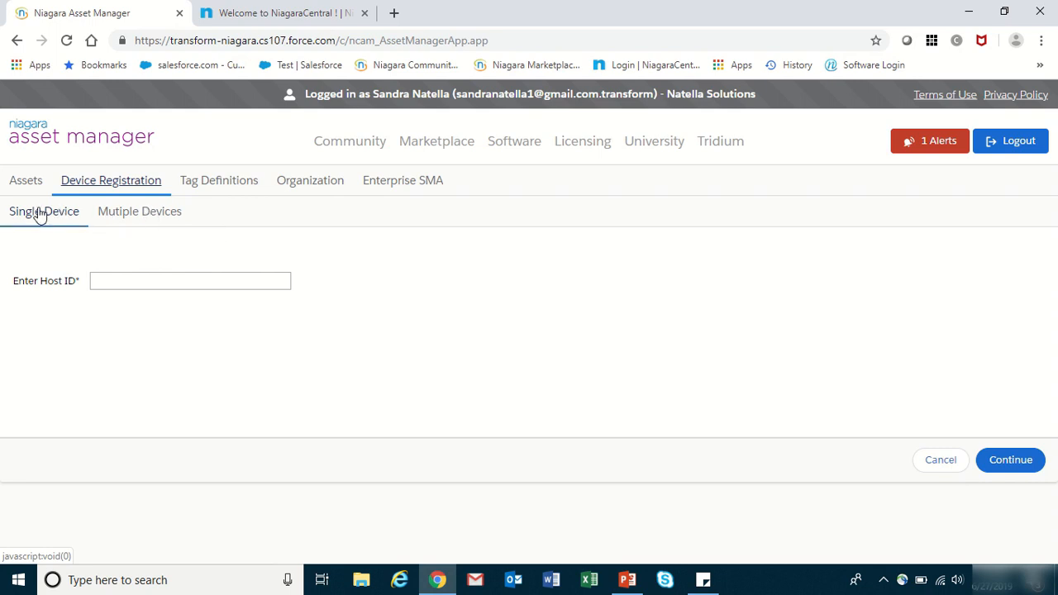
pyautogui.click(113, 281)
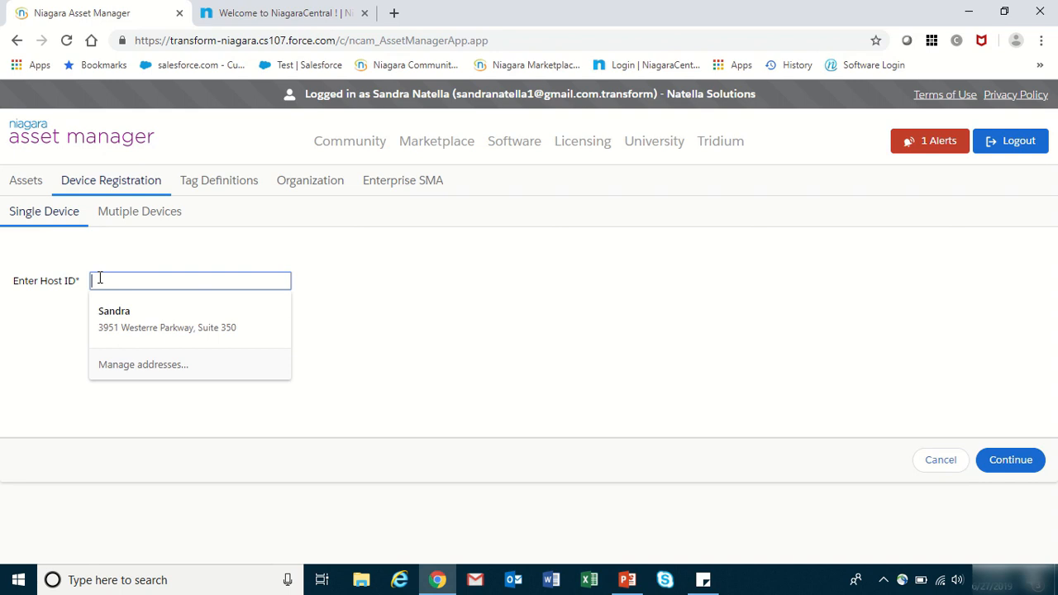
pyautogui.write('Qnx-TITAN-B1C8-D1EB-AF19-3558')
pyautogui.click(1012, 461)
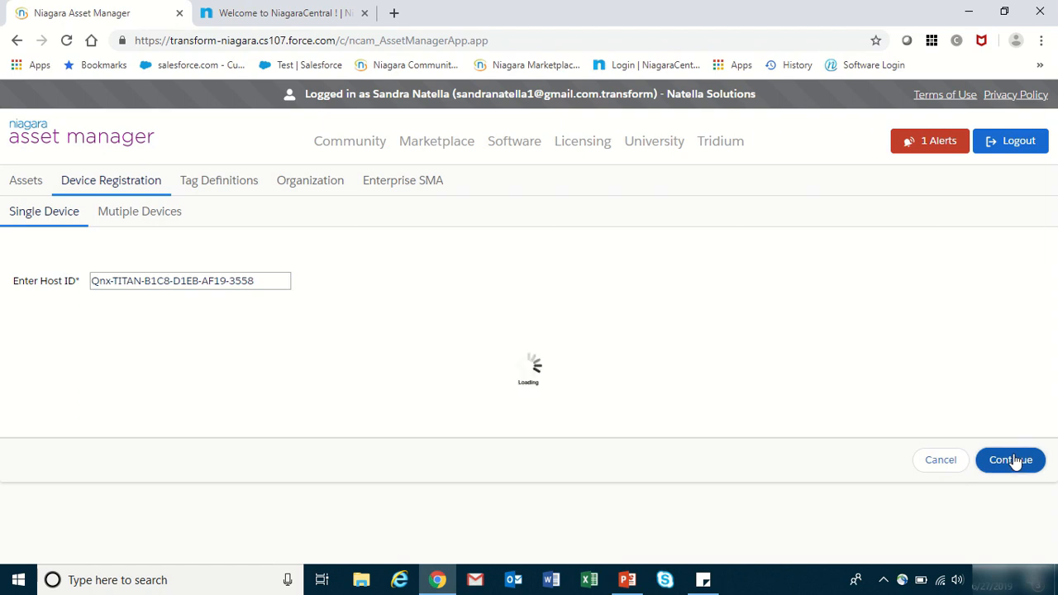
pyautogui.scroll(-1, 541, 268)
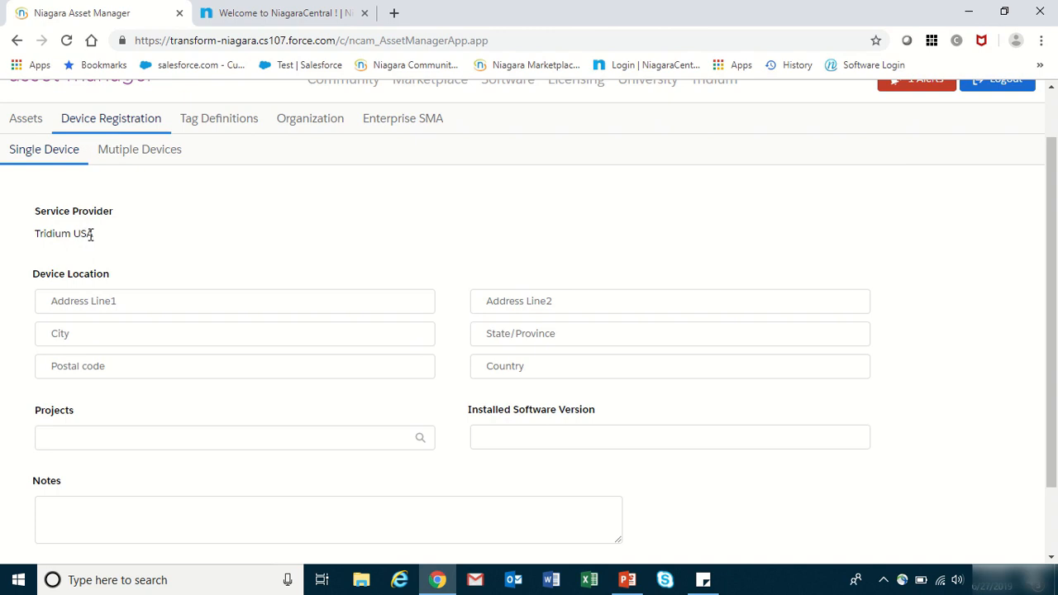
# - Enter the device location as Peachtree Drive, Atlanta, GA
pyautogui.click(67, 299)
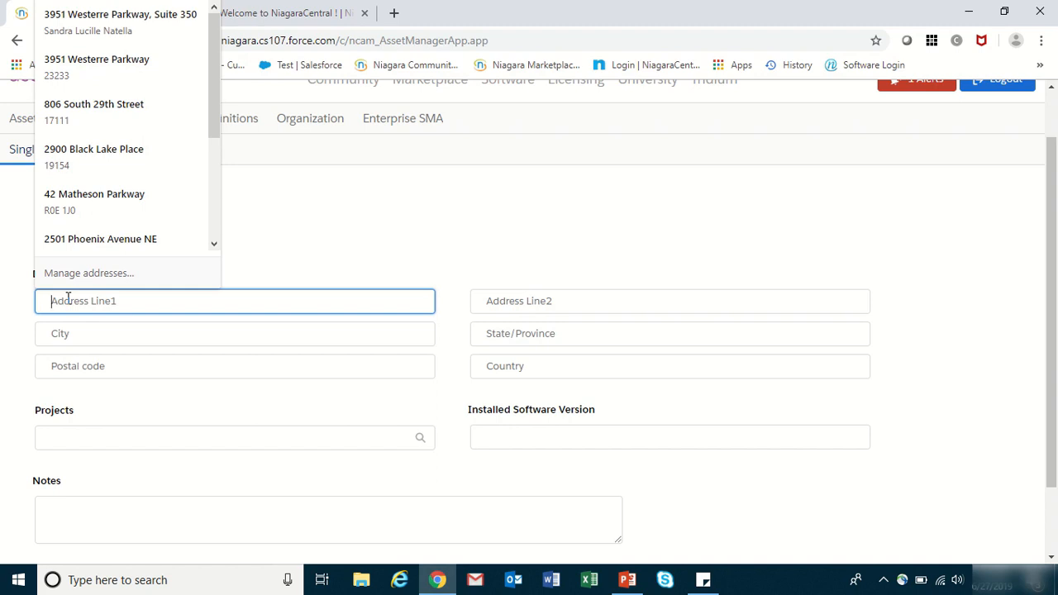
pyautogui.write('A')
pyautogui.press('BackSpace')
pyautogui.write('Peachtree ')
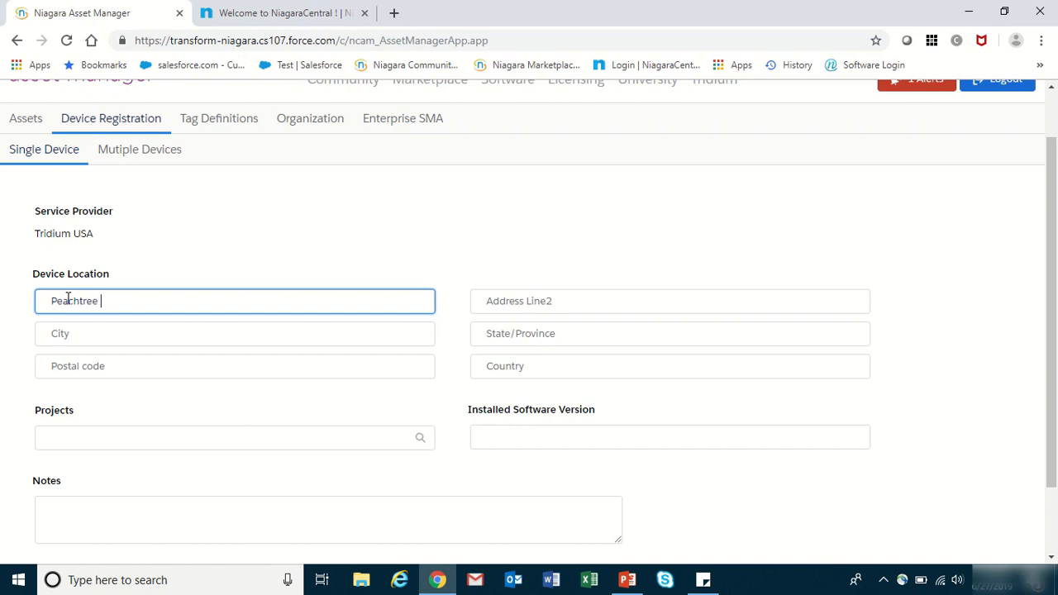
pyautogui.write('Drive')
pyautogui.press('Tab')
pyautogui.press('Tab')
pyautogui.write('Atlanta')
pyautogui.press('Tab')
pyautogui.write('GA')
# - Enter Tagline as the device's project
pyautogui.click(61, 434)
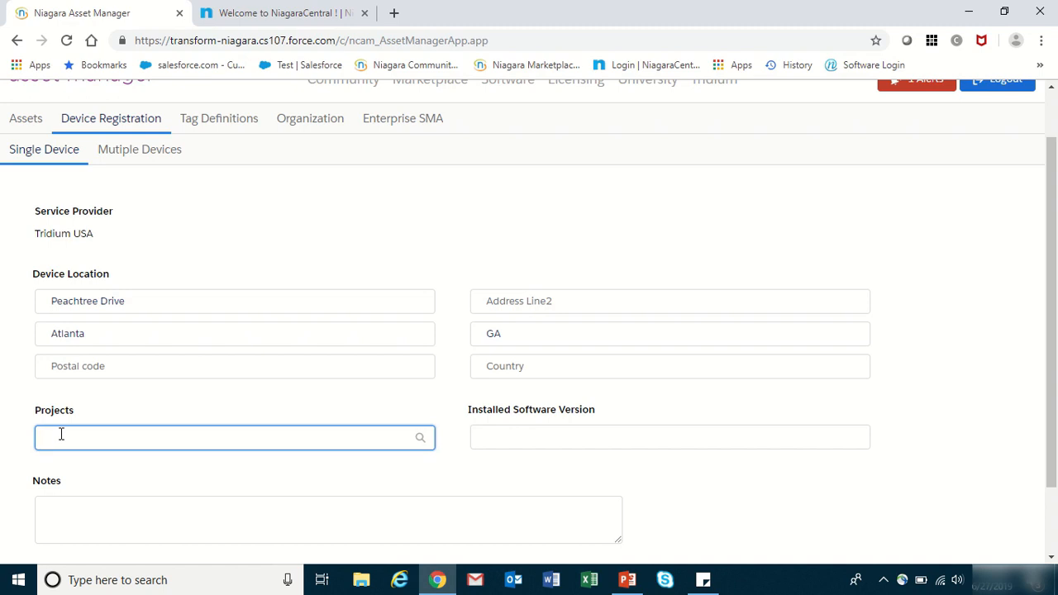
pyautogui.write('Tag')
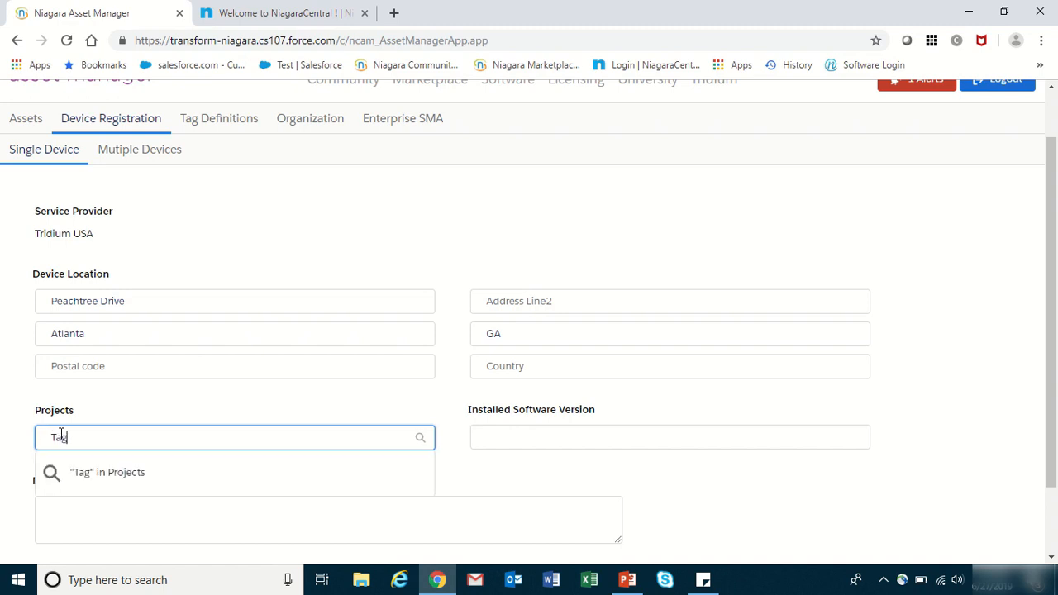
pyautogui.write('line')
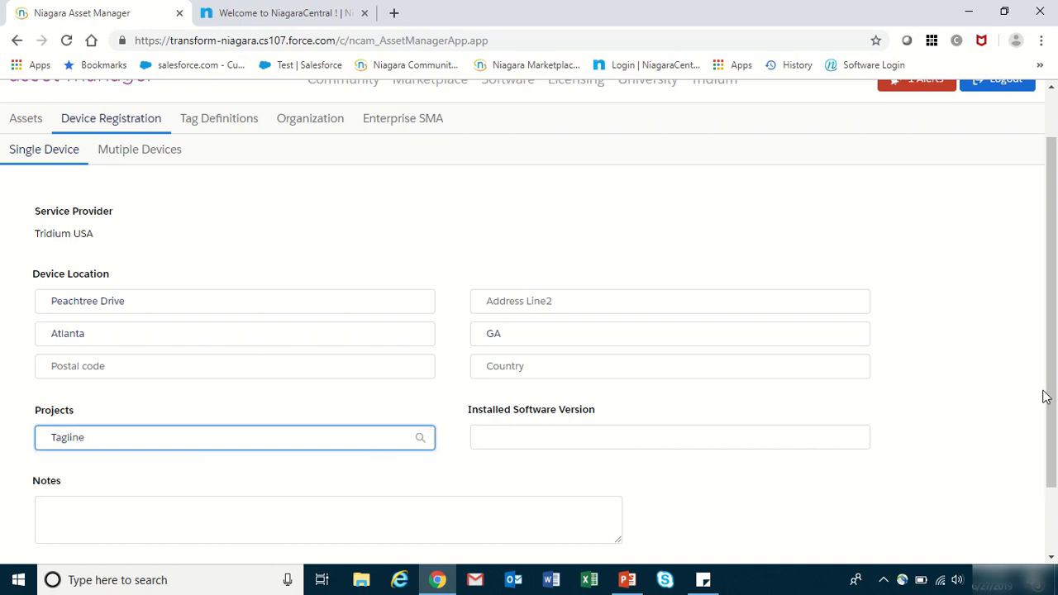
pyautogui.scroll(-2, 1050, 399)
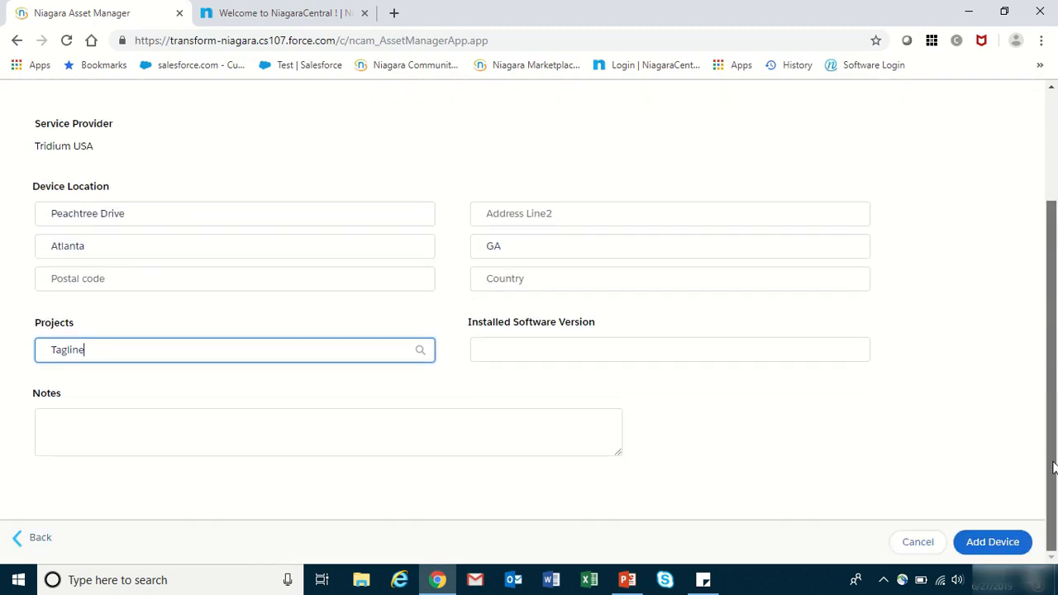
# - Add the device, creating the new Tagline project and accepting the pending-approval notice
pyautogui.click(989, 542)
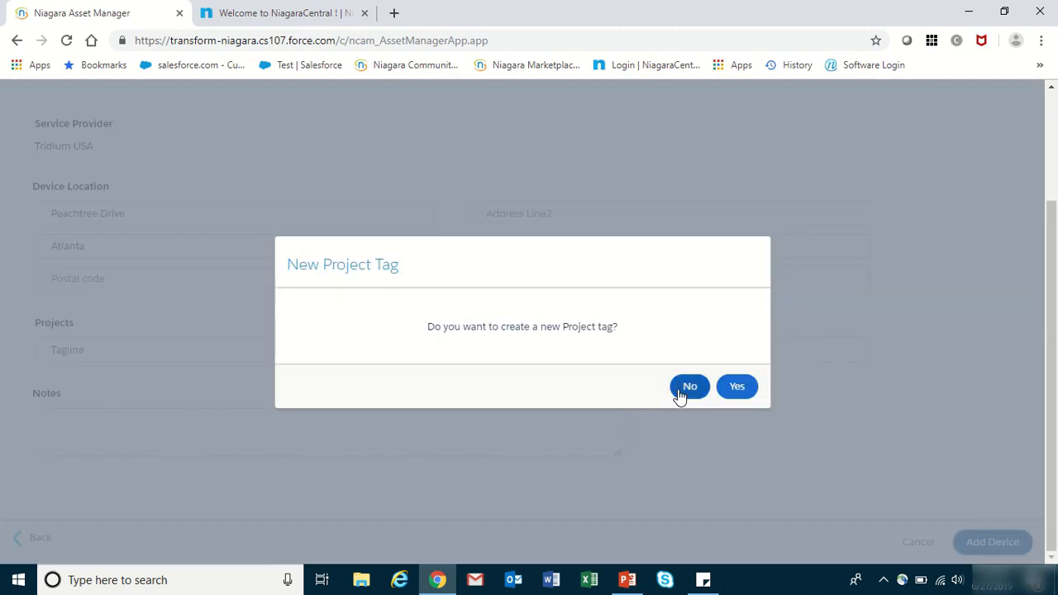
pyautogui.click(738, 390)
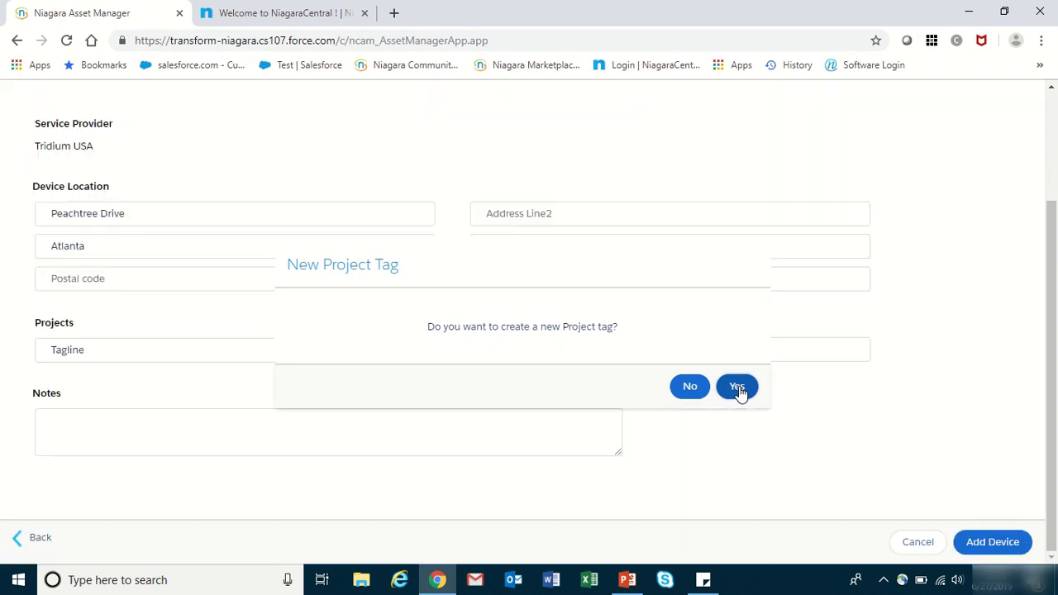
pyautogui.click(1000, 543)
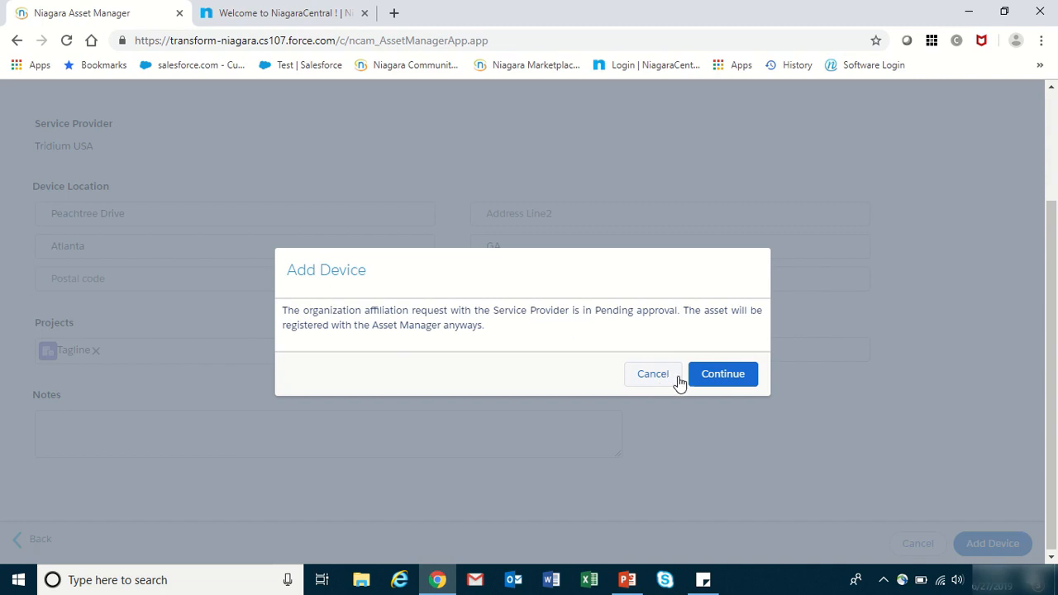
pyautogui.click(722, 382)
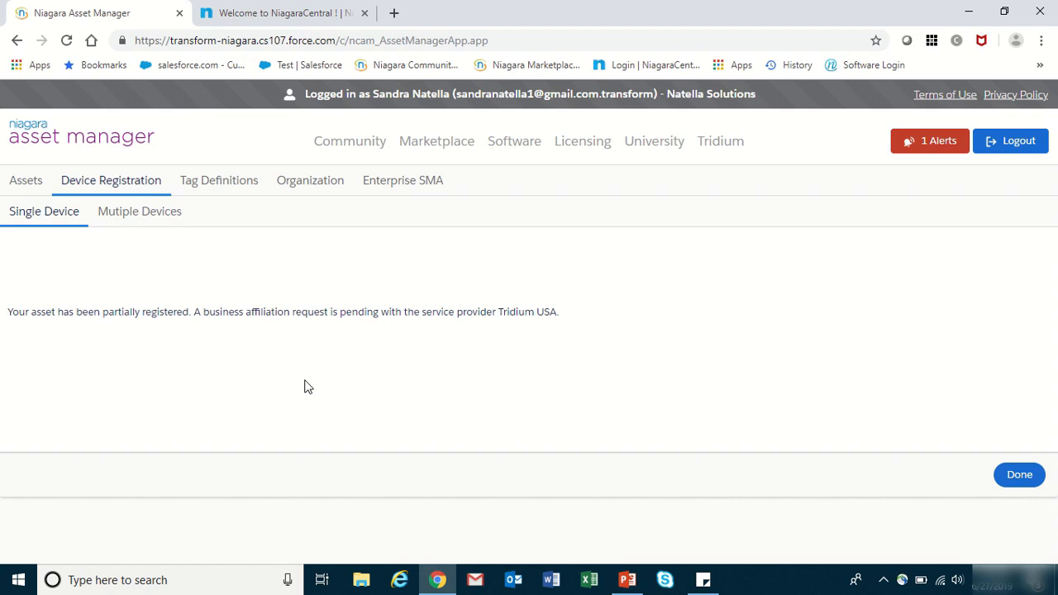
pyautogui.click(1020, 475)
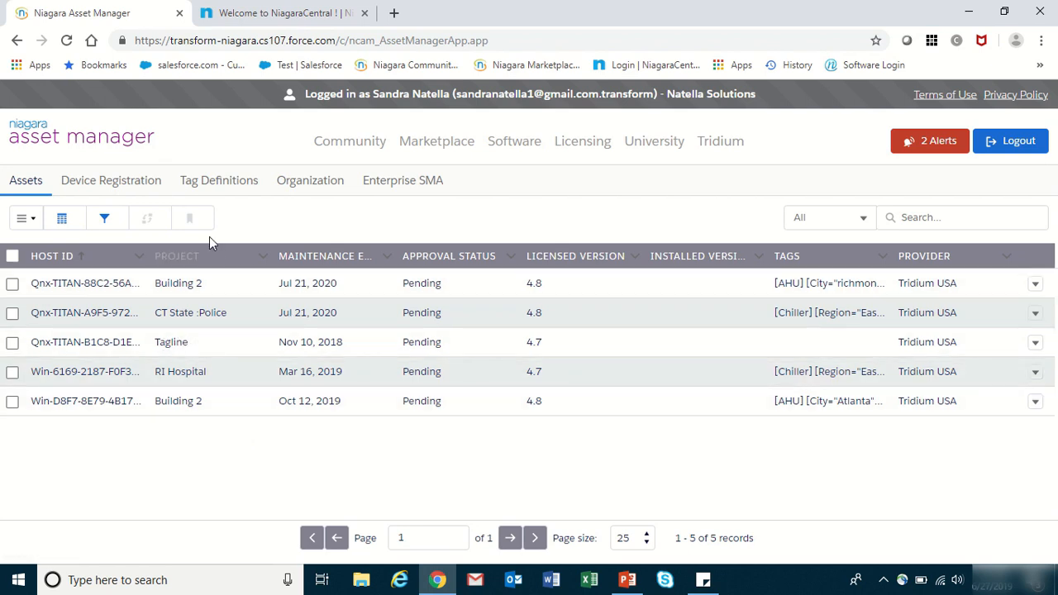
# - Switch to Multiple Devices registration and download the CSV template
pyautogui.click(103, 189)
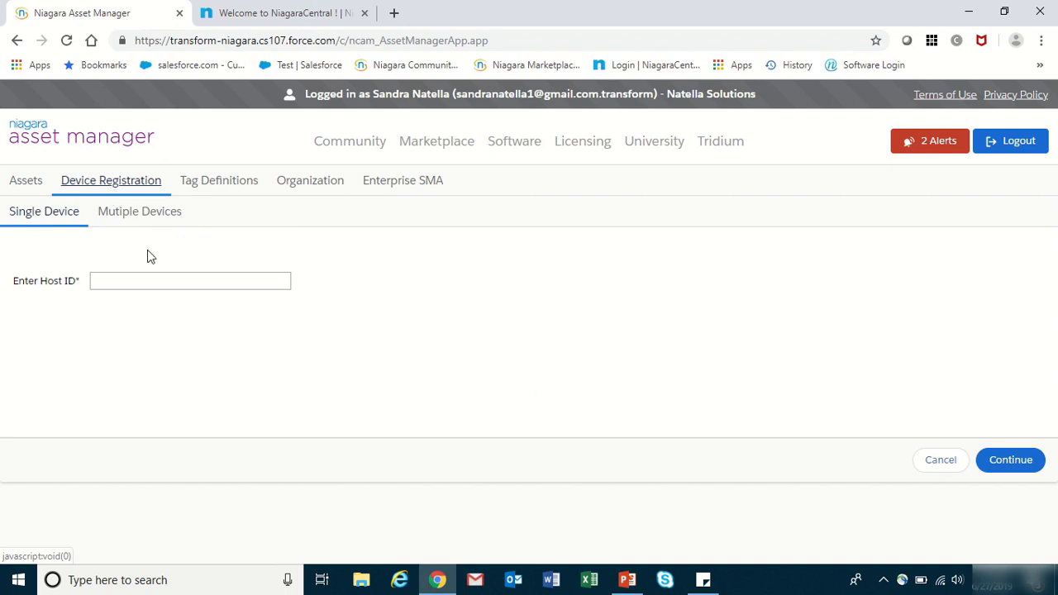
pyautogui.click(148, 214)
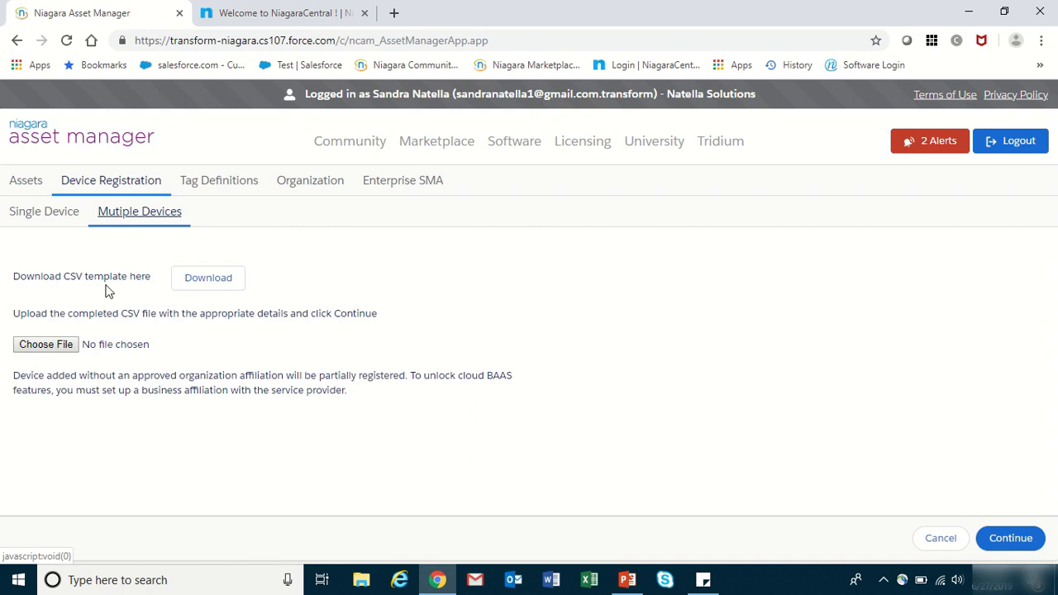
pyautogui.click(208, 280)
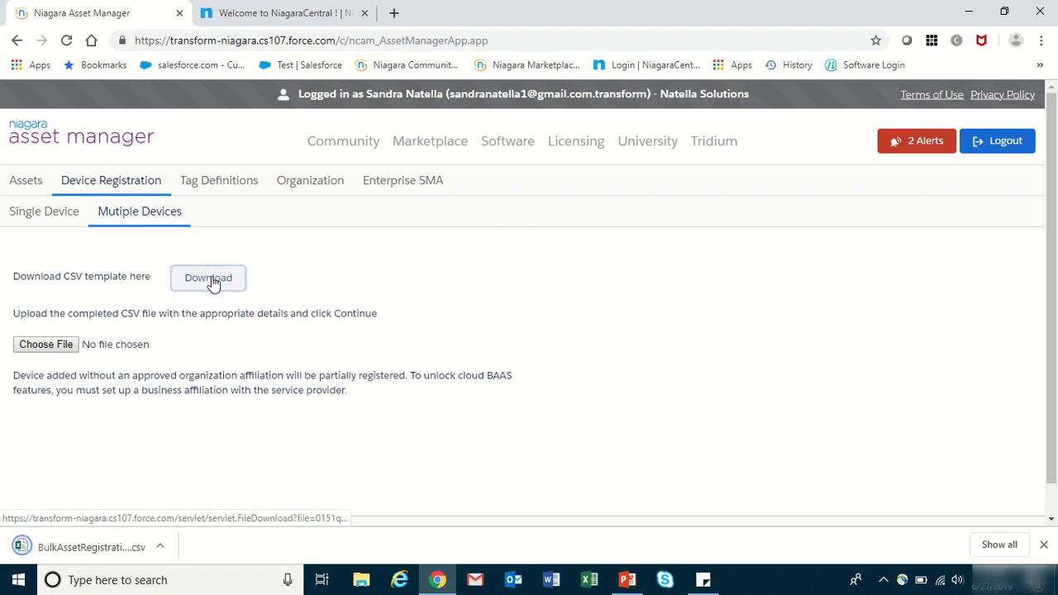
# - Upload BulkAssetRegistrationTemplateCsv (9) and continue to register its devices
pyautogui.click(59, 345)
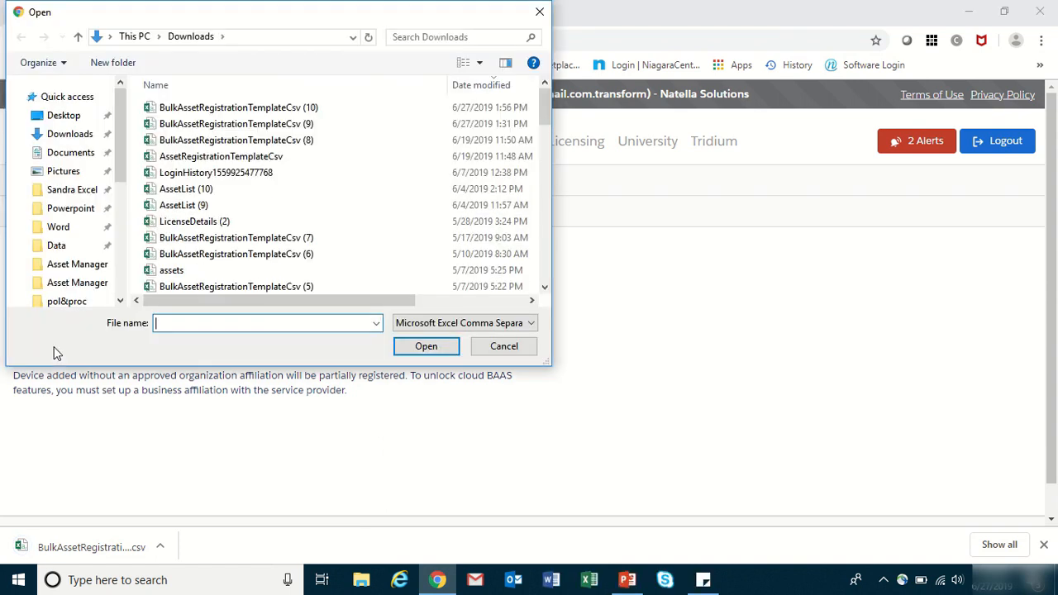
pyautogui.click(237, 124)
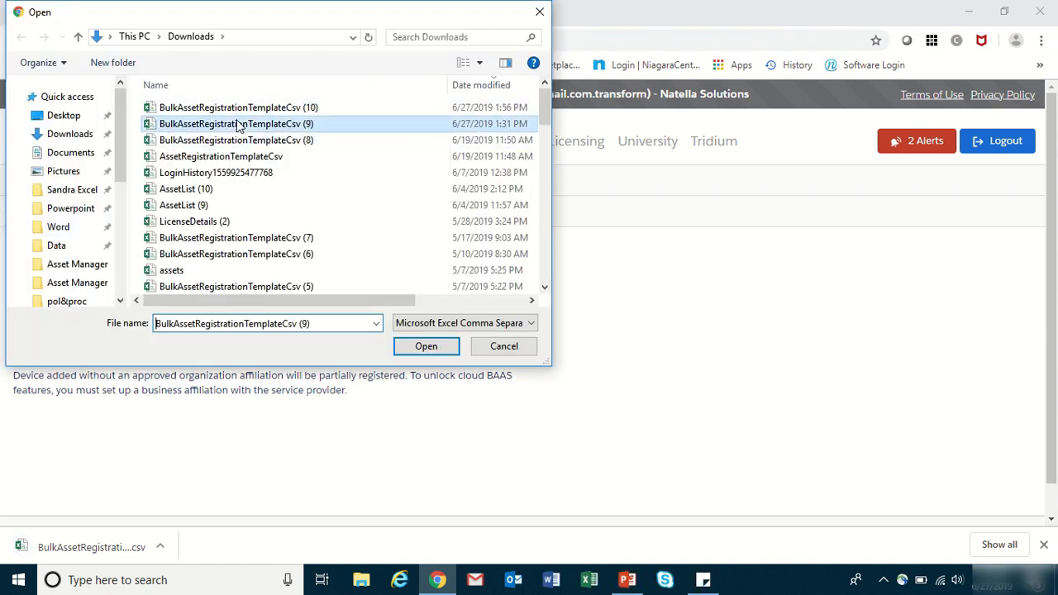
pyautogui.click(428, 346)
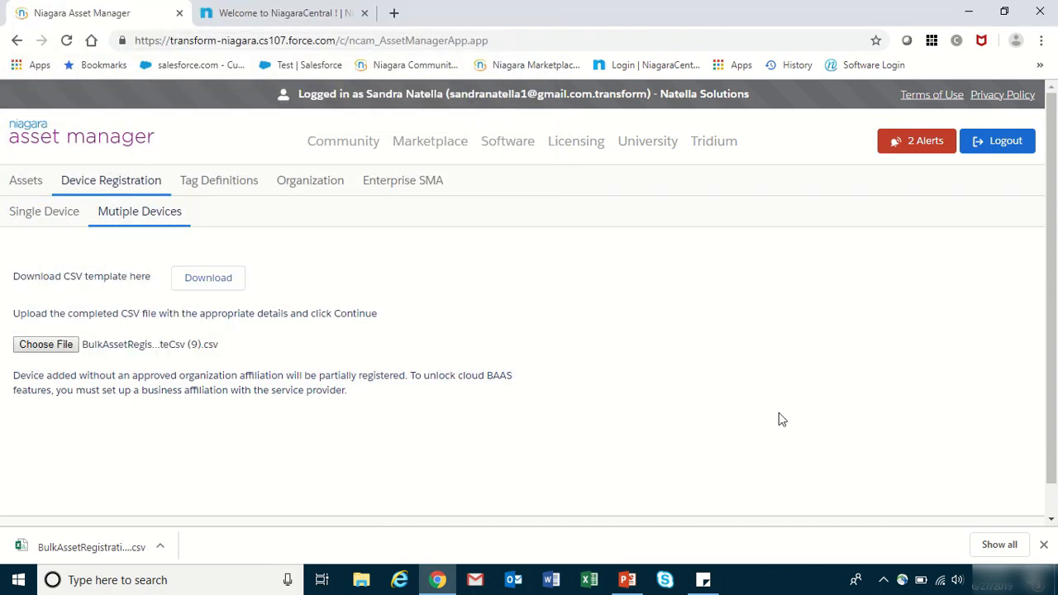
pyautogui.moveTo(1047, 444); pyautogui.dragTo(1049, 496)
pyautogui.click(1001, 506)
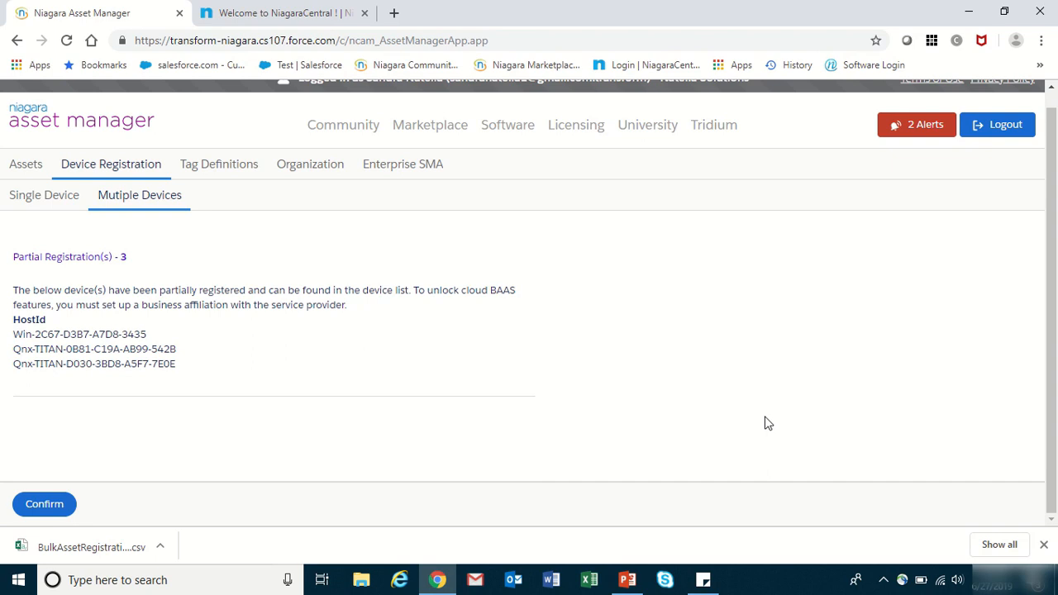
# - Confirm the partial registrations, then tick and untick the first asset in the eight-record list
pyautogui.click(45, 504)
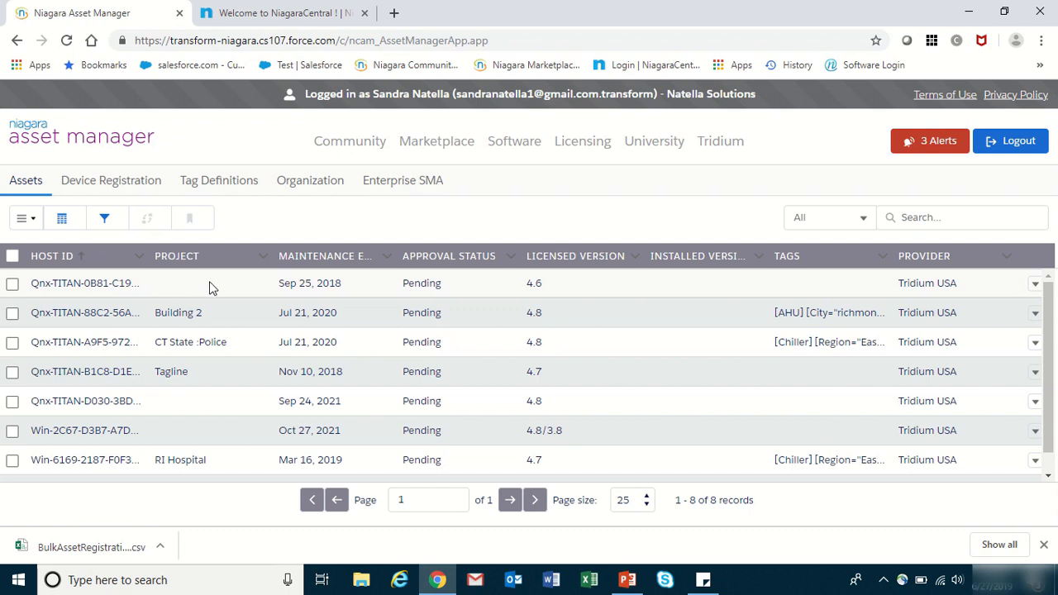
pyautogui.click(12, 285)
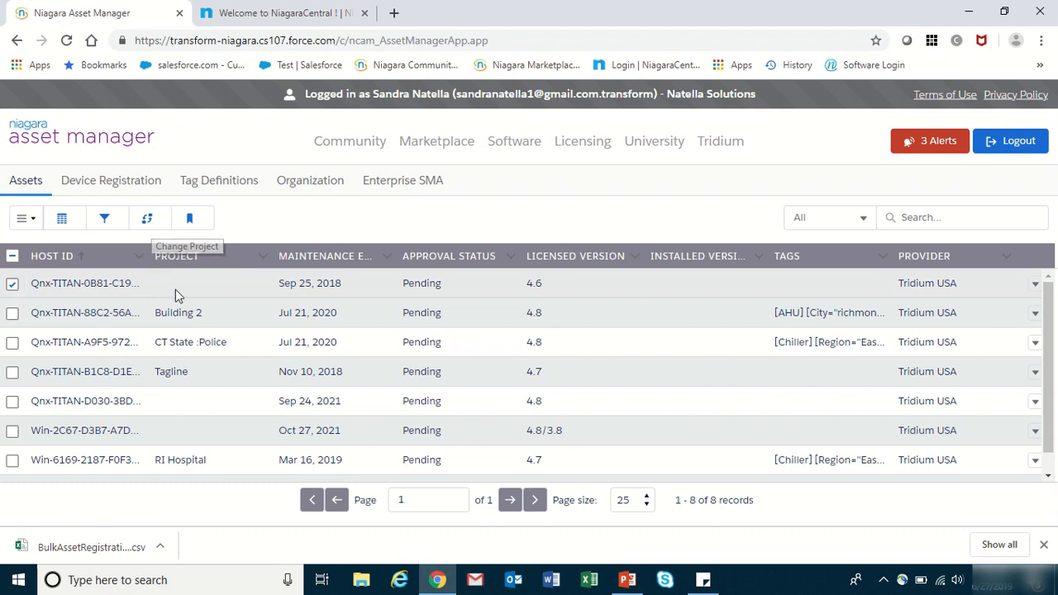
pyautogui.click(13, 285)
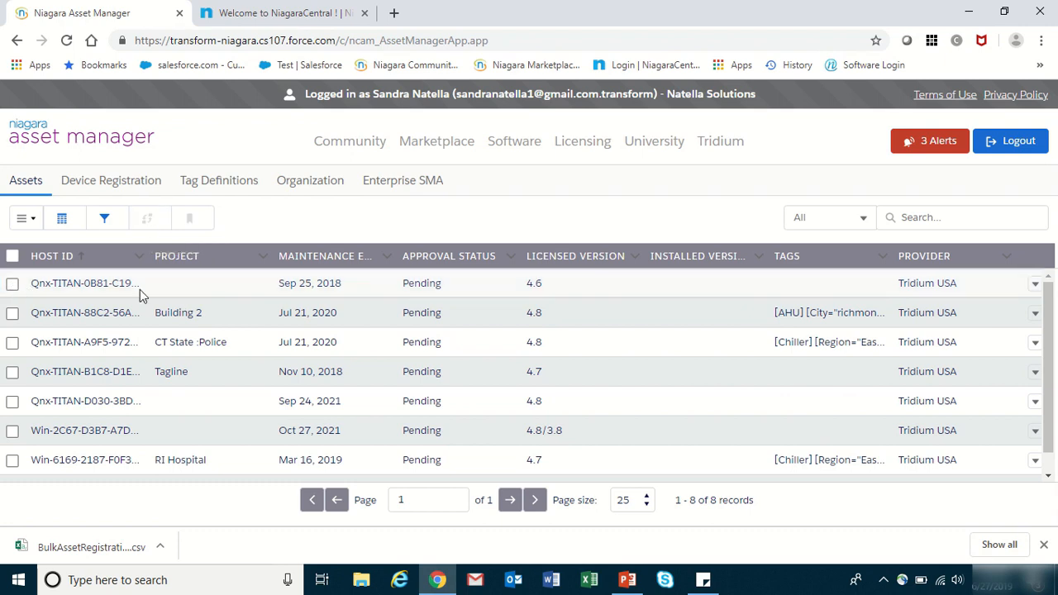
pyautogui.click(214, 189)
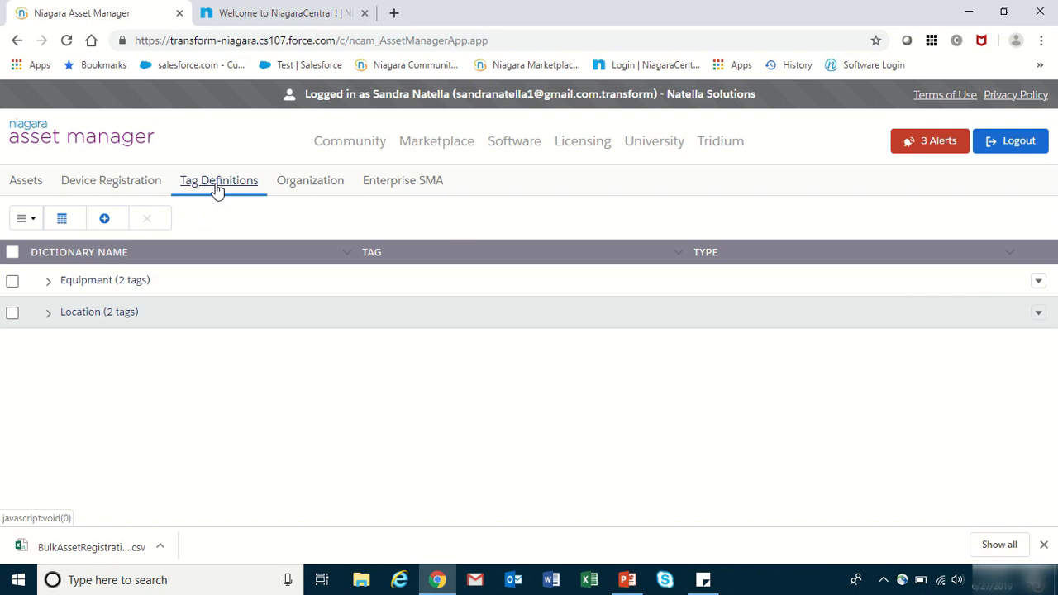
pyautogui.click(51, 285)
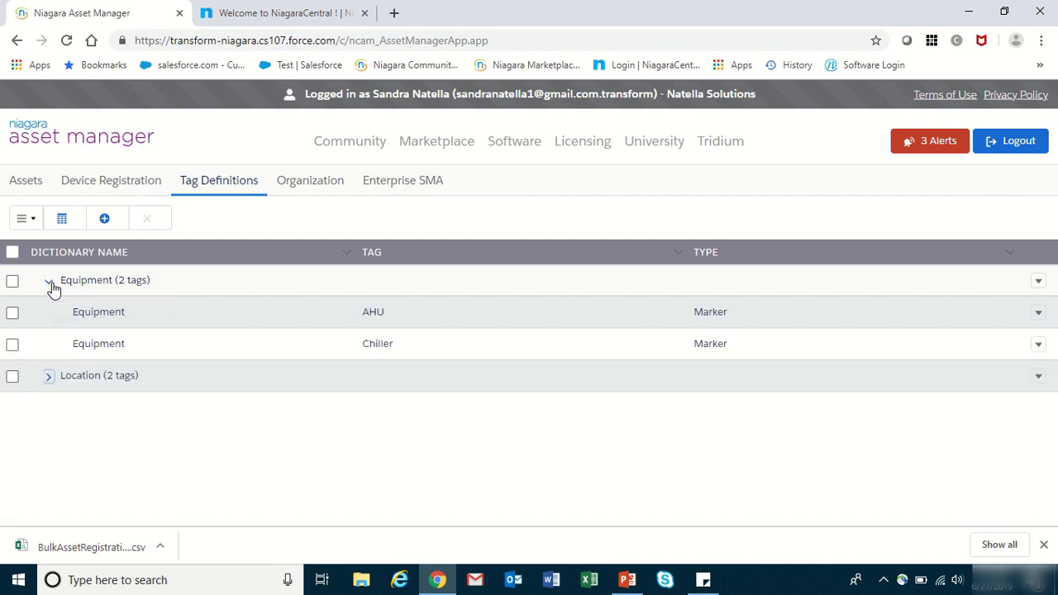
pyautogui.click(50, 378)
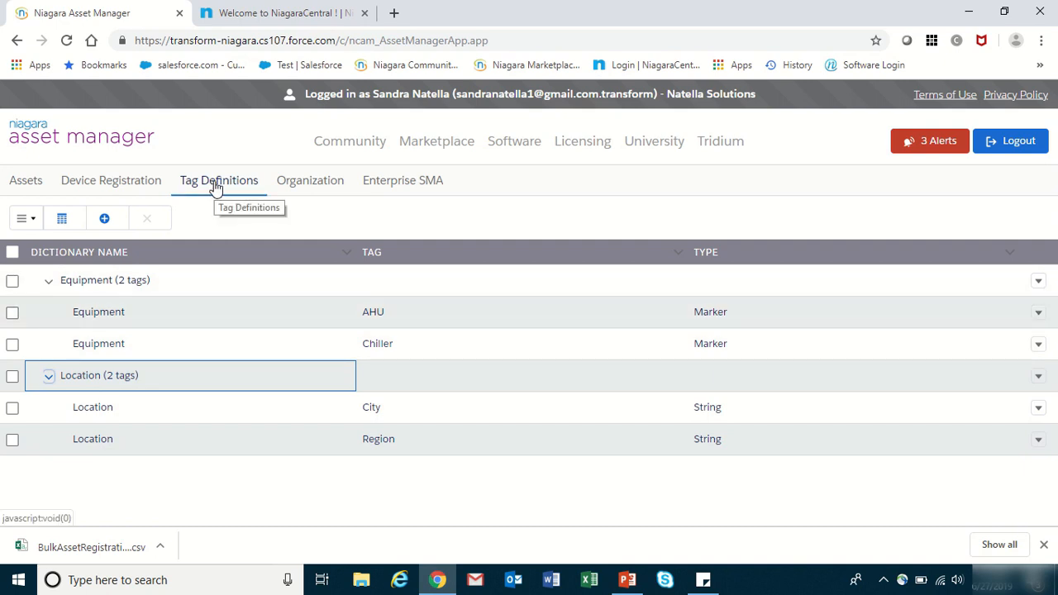
pyautogui.click(25, 185)
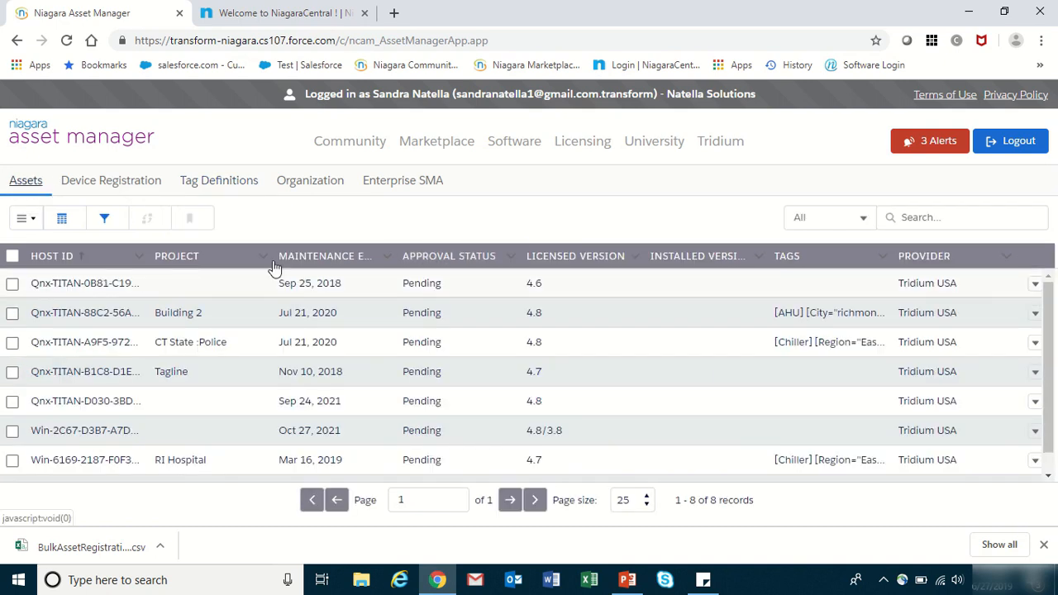
# - Open the first asset's tag editor and add the Equipment tag Chiller
pyautogui.click(1035, 284)
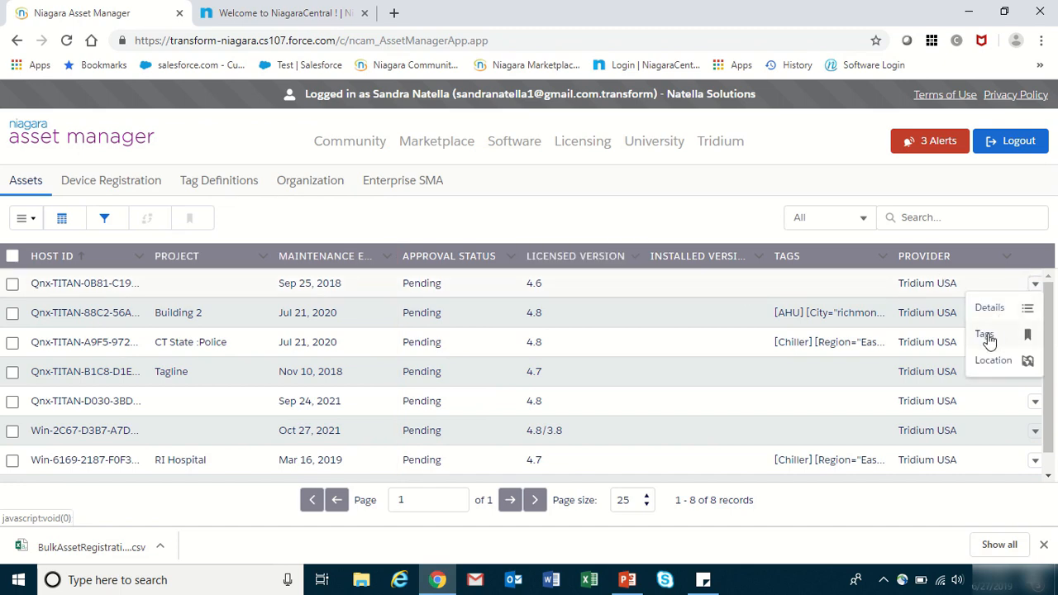
pyautogui.click(986, 336)
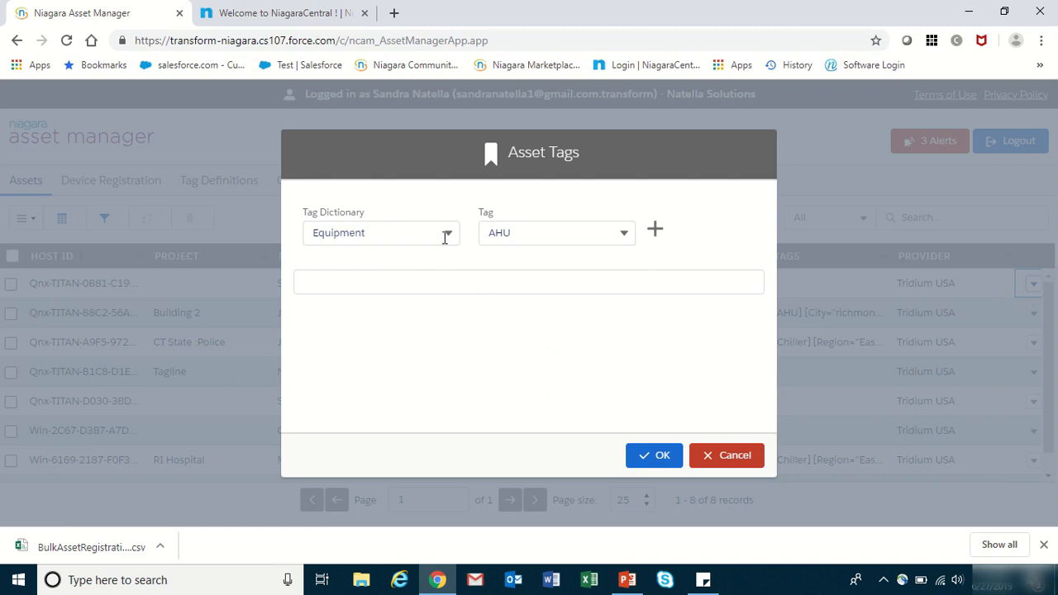
pyautogui.click(626, 234)
pyautogui.click(526, 300)
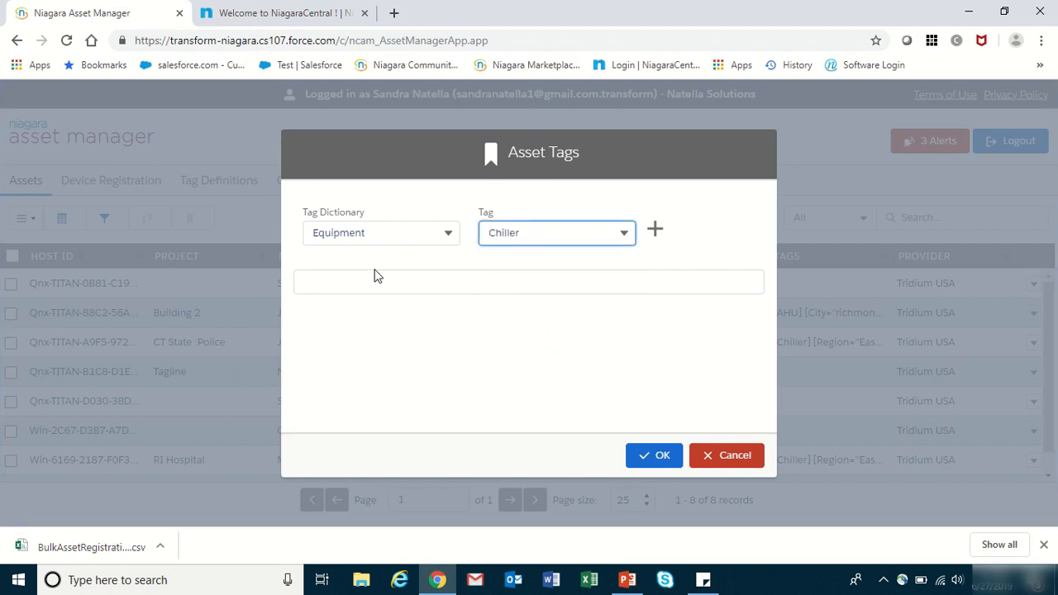
pyautogui.click(654, 232)
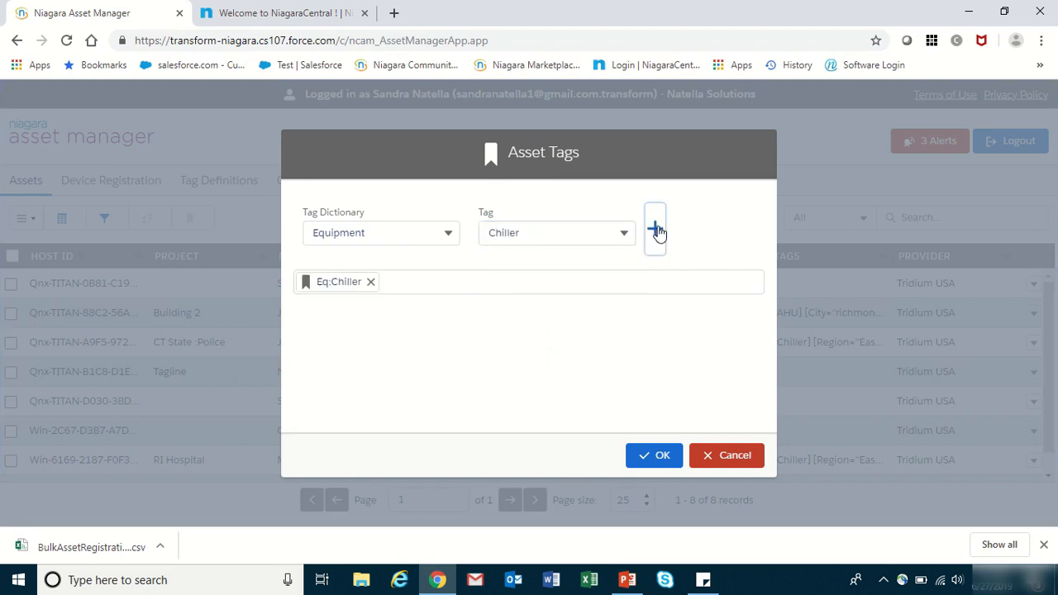
# - Add the Location tag City with the value 'Altanta'
pyautogui.click(449, 235)
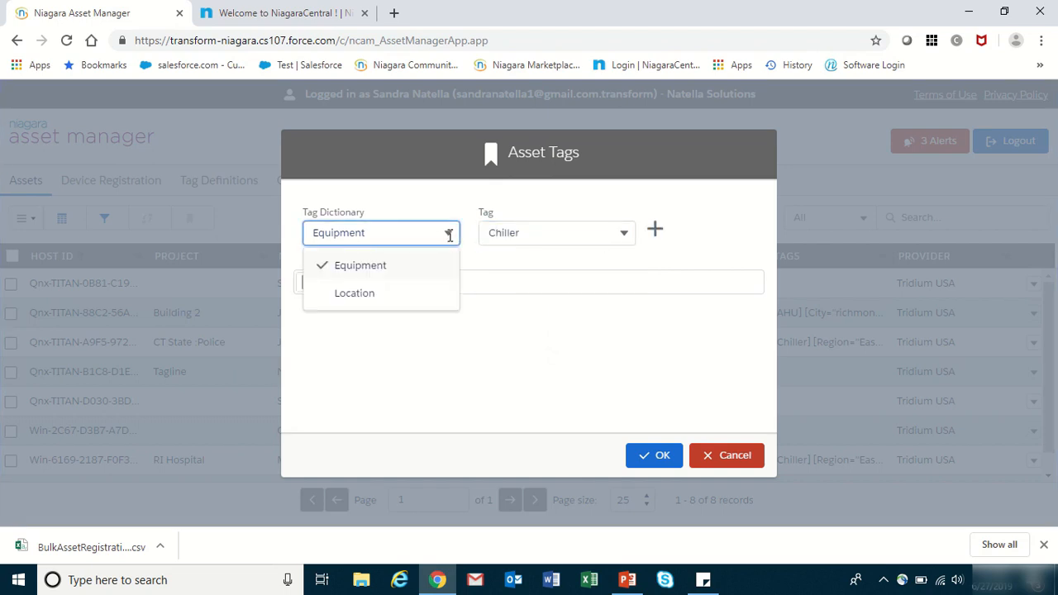
pyautogui.click(344, 295)
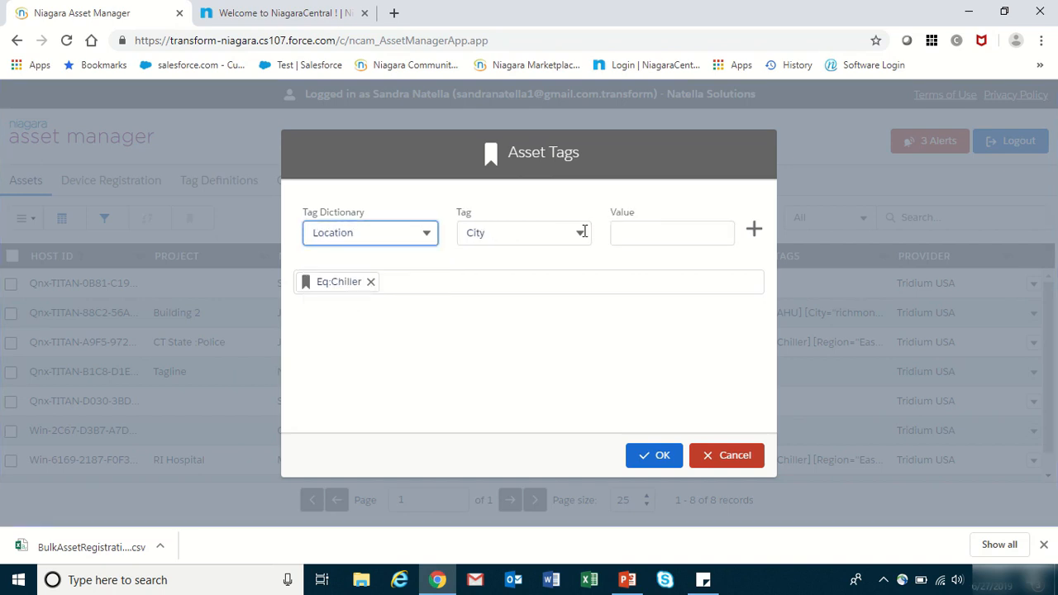
pyautogui.click(641, 237)
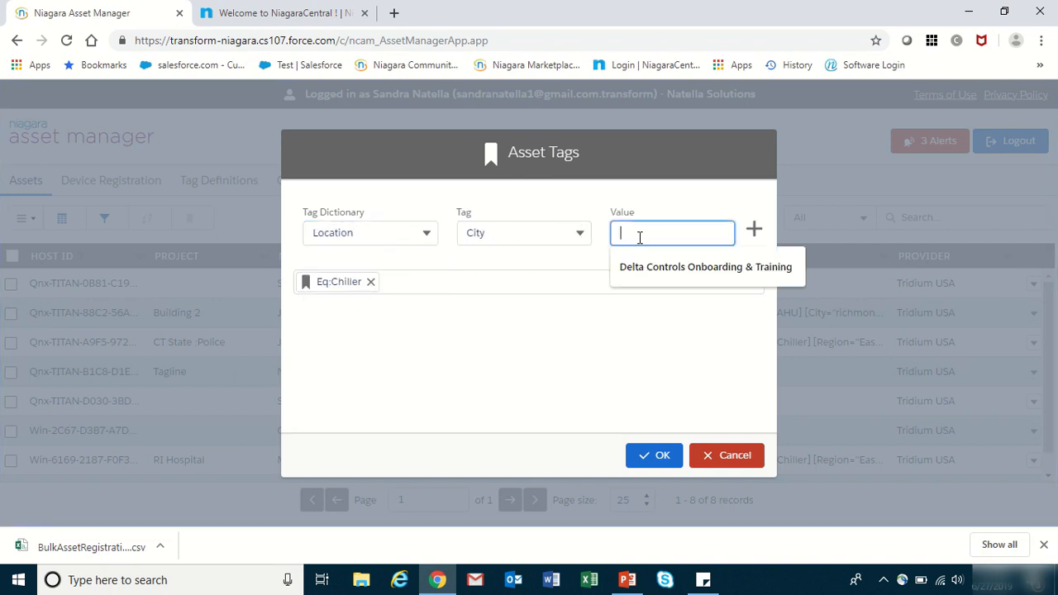
pyautogui.write('Altanta')
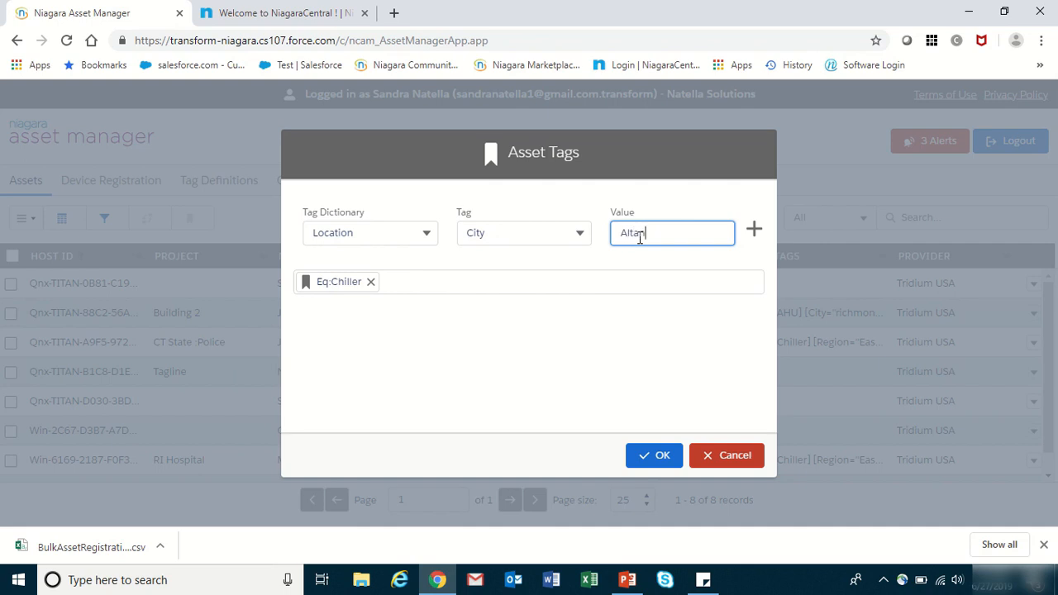
pyautogui.click(754, 230)
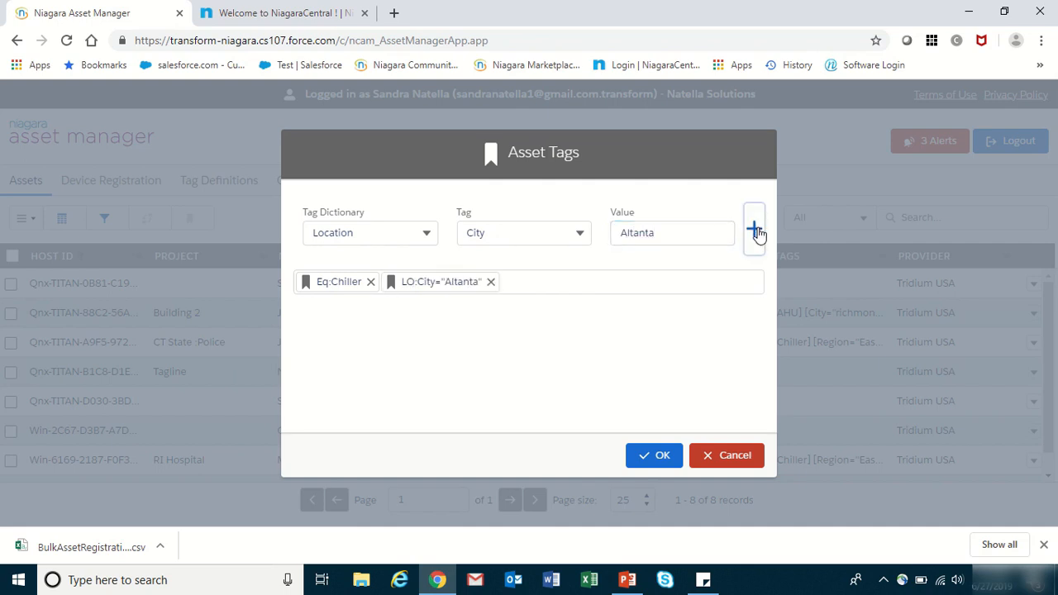
# - Add the Location tag Region with the value 'South' and save the tags to the asset
pyautogui.click(585, 234)
pyautogui.click(508, 303)
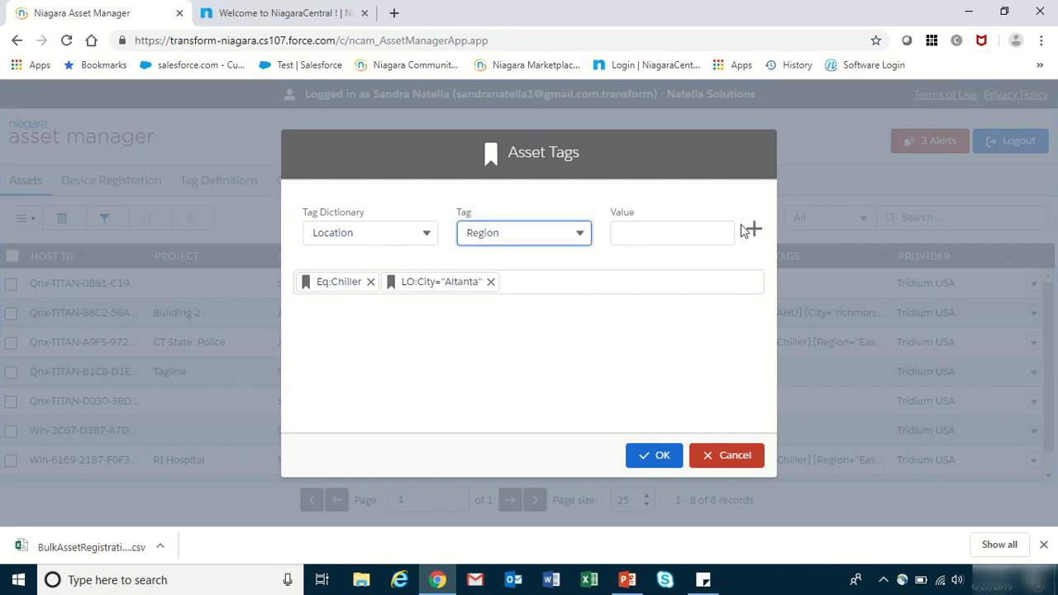
pyautogui.click(664, 240)
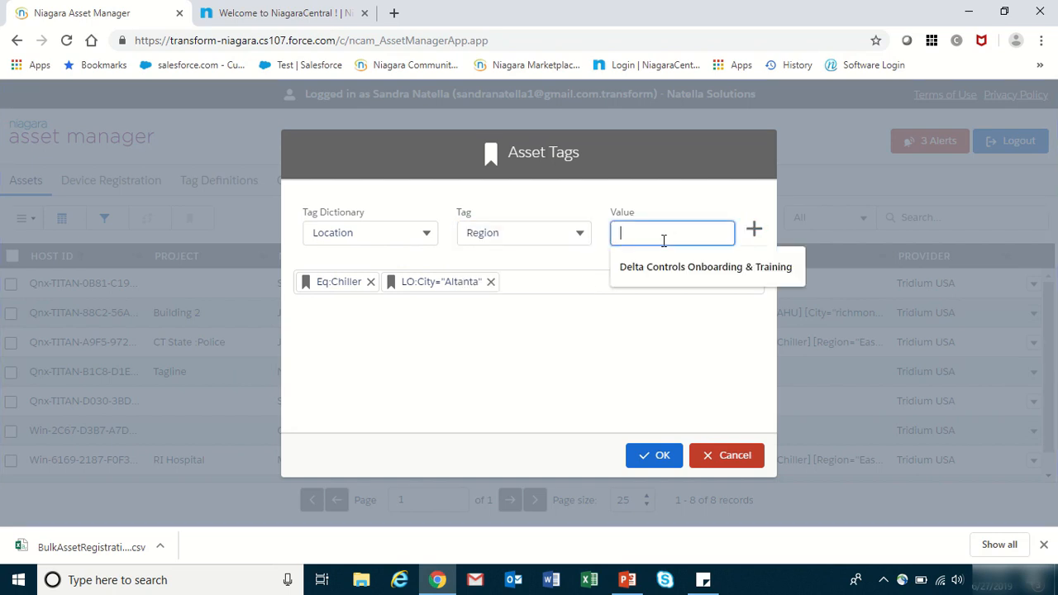
pyautogui.write('South')
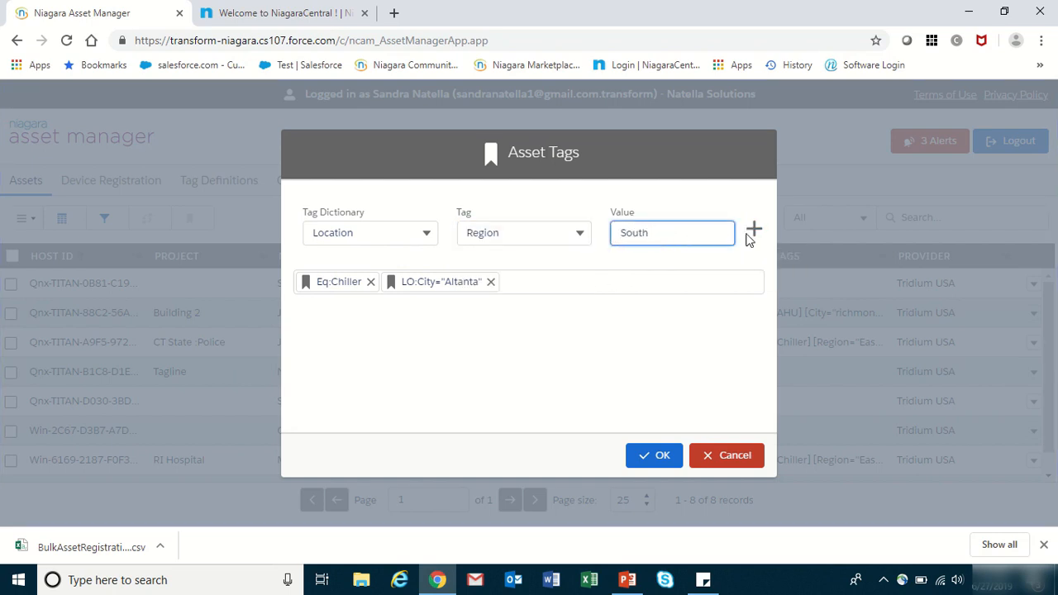
pyautogui.click(753, 228)
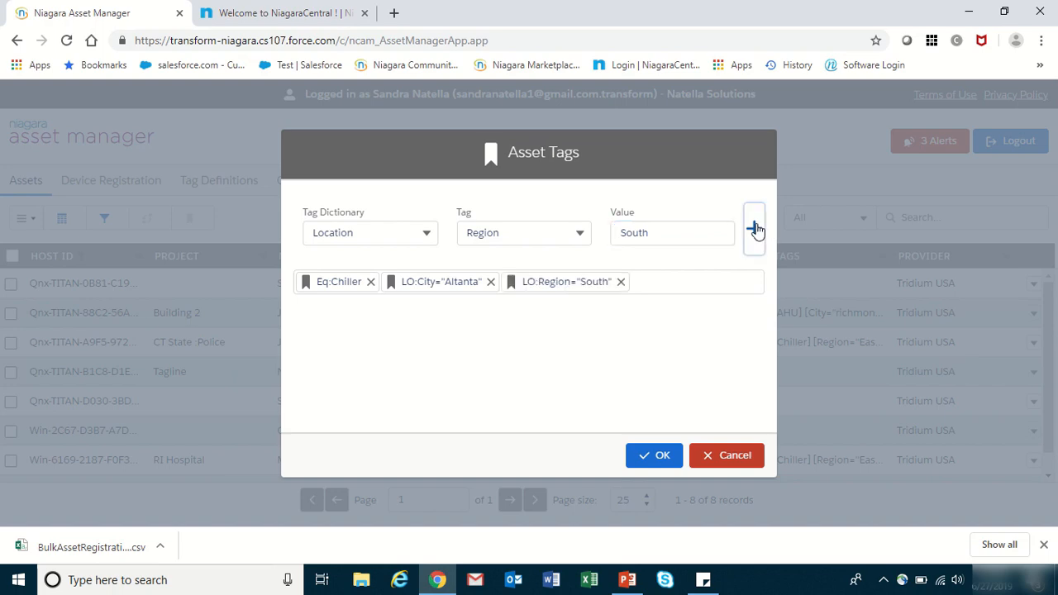
pyautogui.click(661, 457)
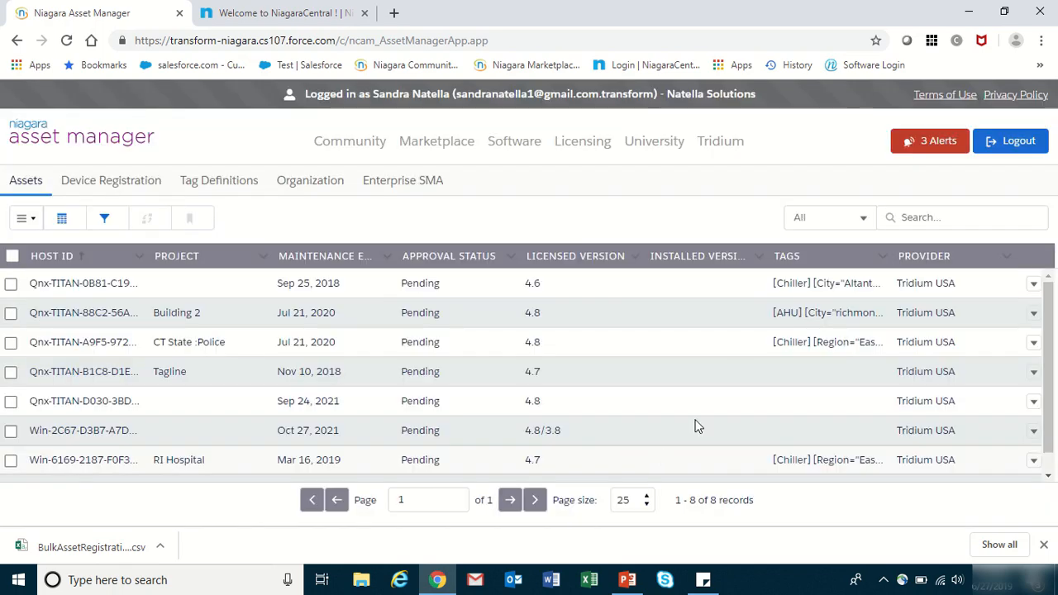
# - Set the Tags column to wrap text, then go to the Organization page
pyautogui.click(884, 258)
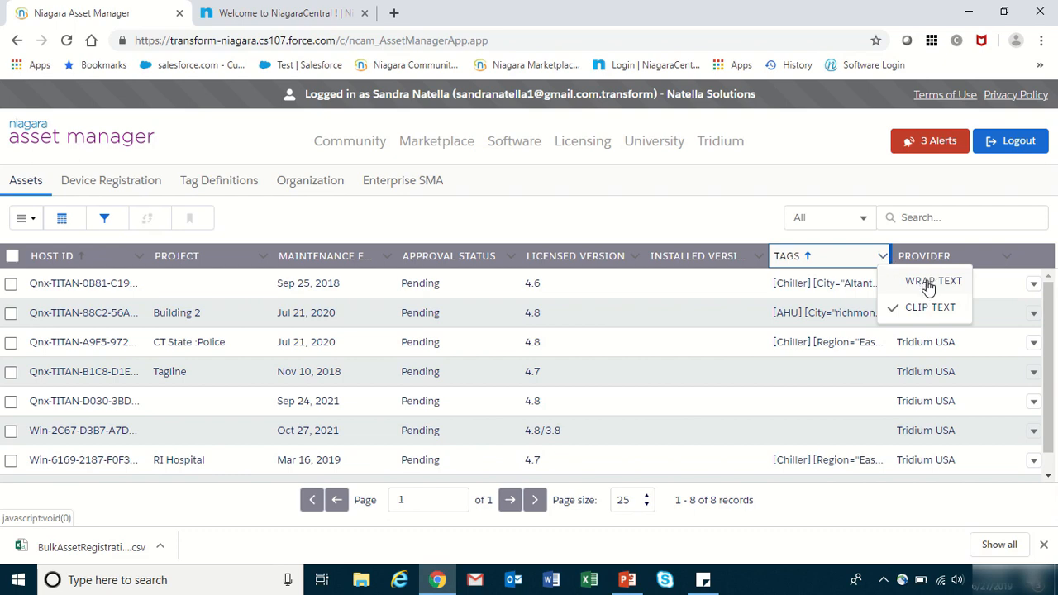
pyautogui.click(929, 283)
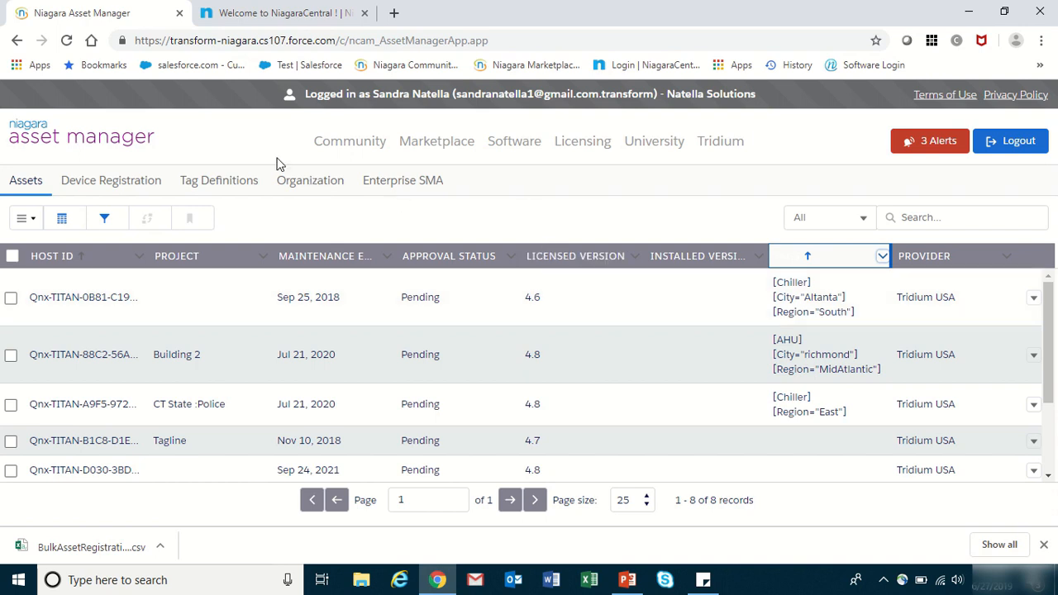
pyautogui.click(305, 184)
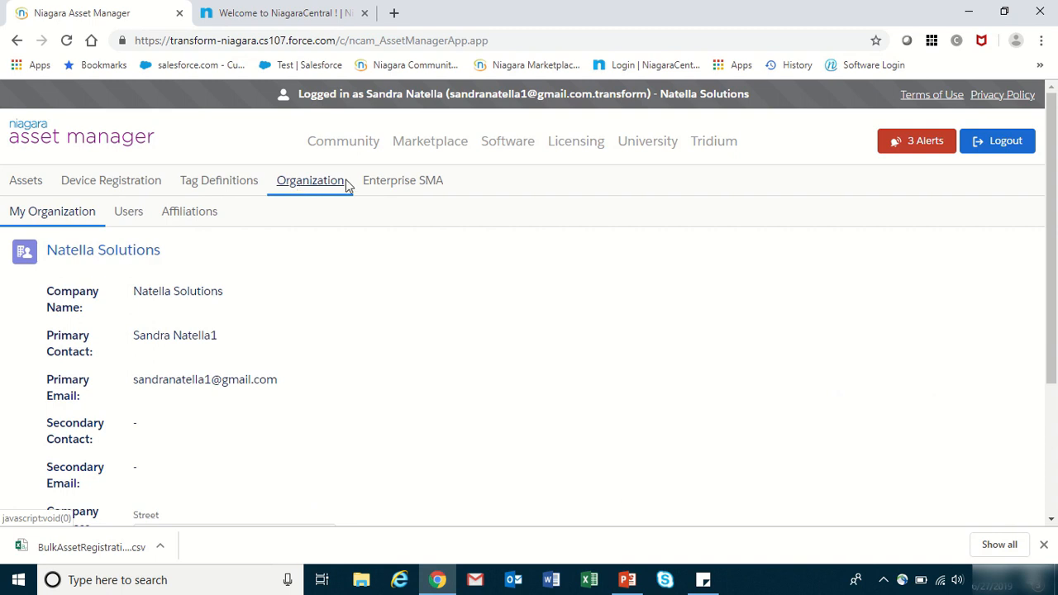
pyautogui.moveTo(1055, 180); pyautogui.dragTo(1054, 262)
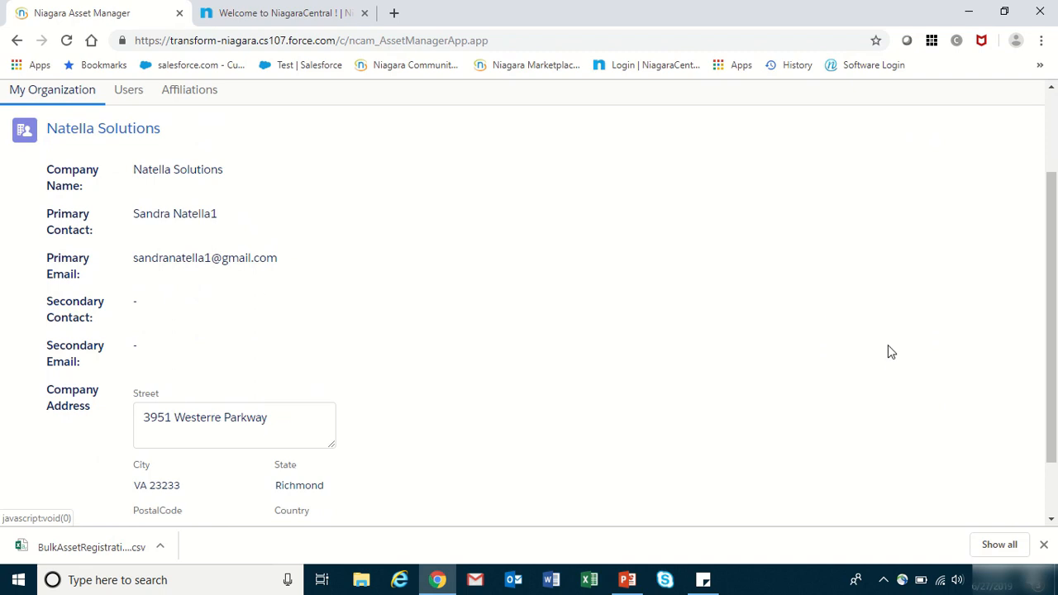
pyautogui.scroll(-1, 1048, 314)
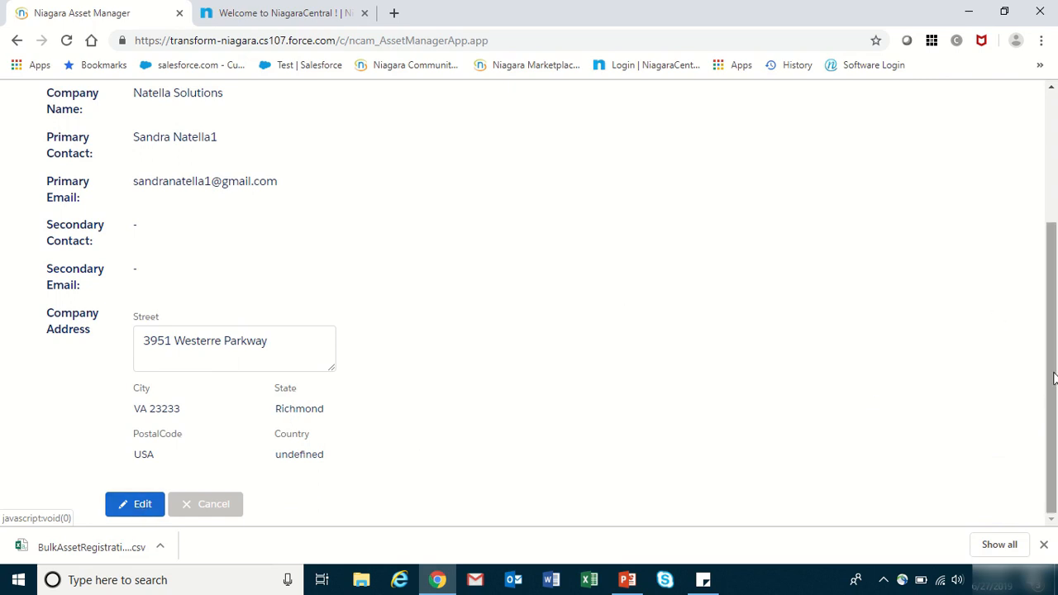
pyautogui.scroll(2, 1024, 236)
pyautogui.scroll(1, 1021, 232)
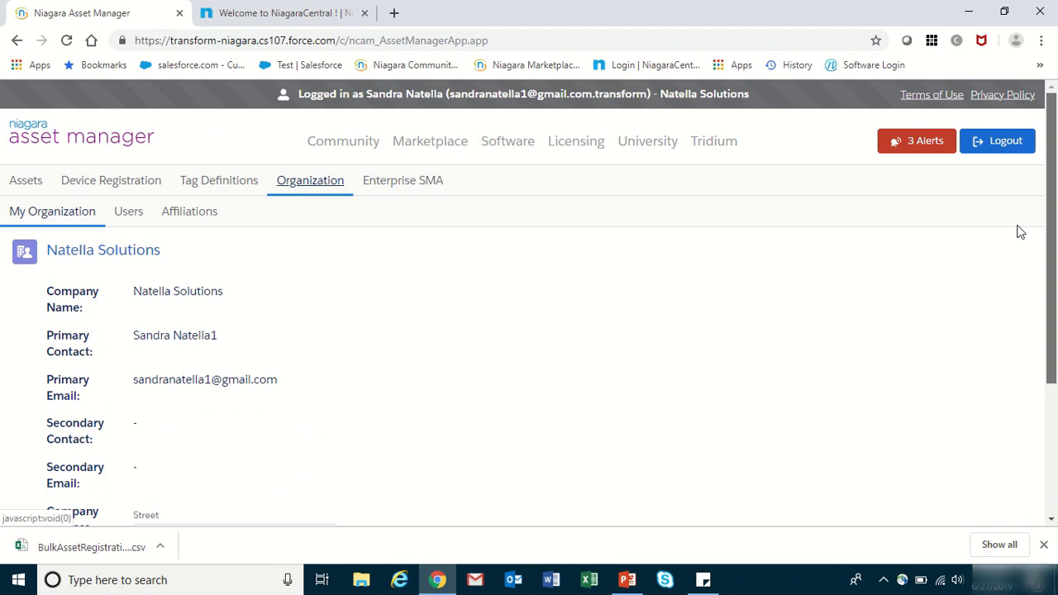
# - Show the Organization's Users list with its two enabled accounts
pyautogui.click(130, 213)
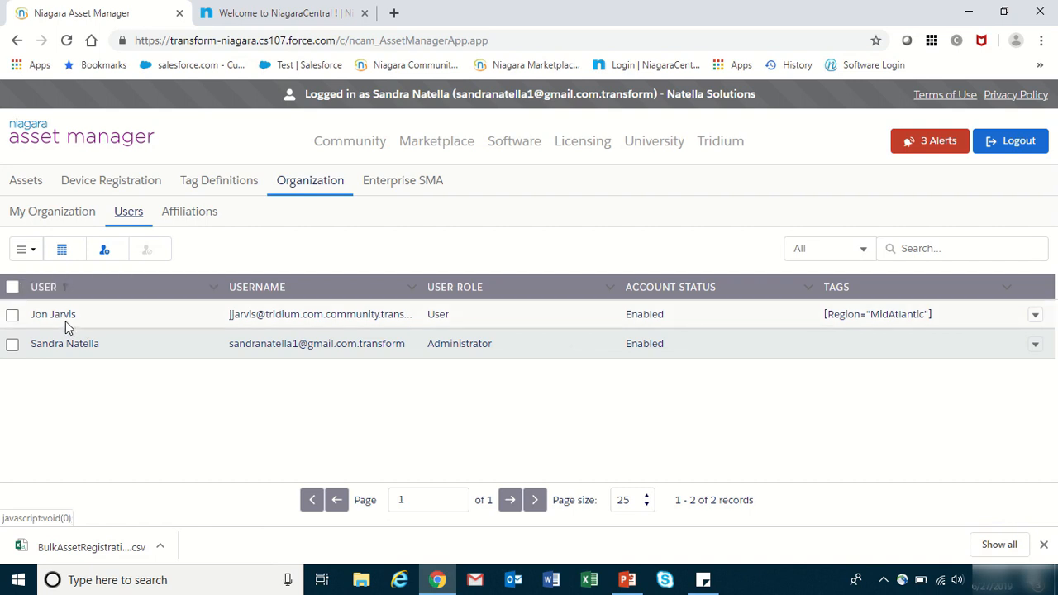
pyautogui.click(105, 252)
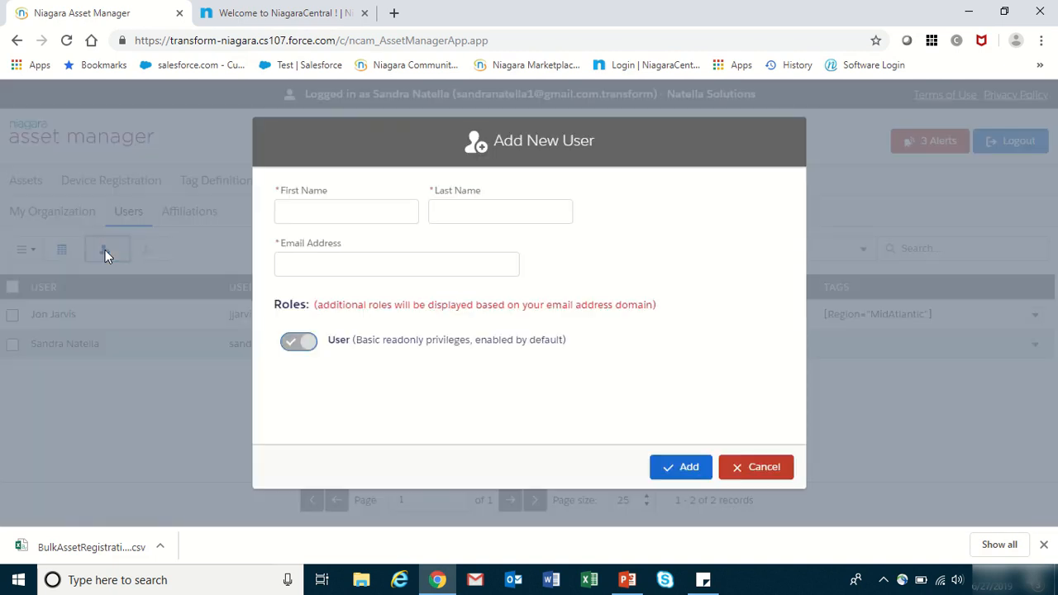
pyautogui.click(305, 211)
pyautogui.press('Tab')
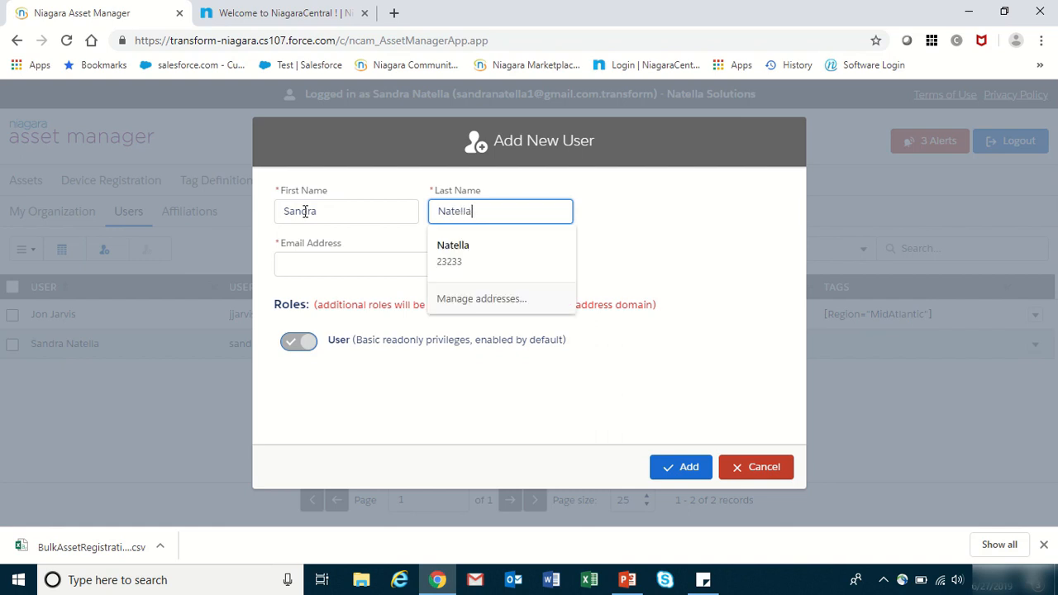
pyautogui.press('Tab')
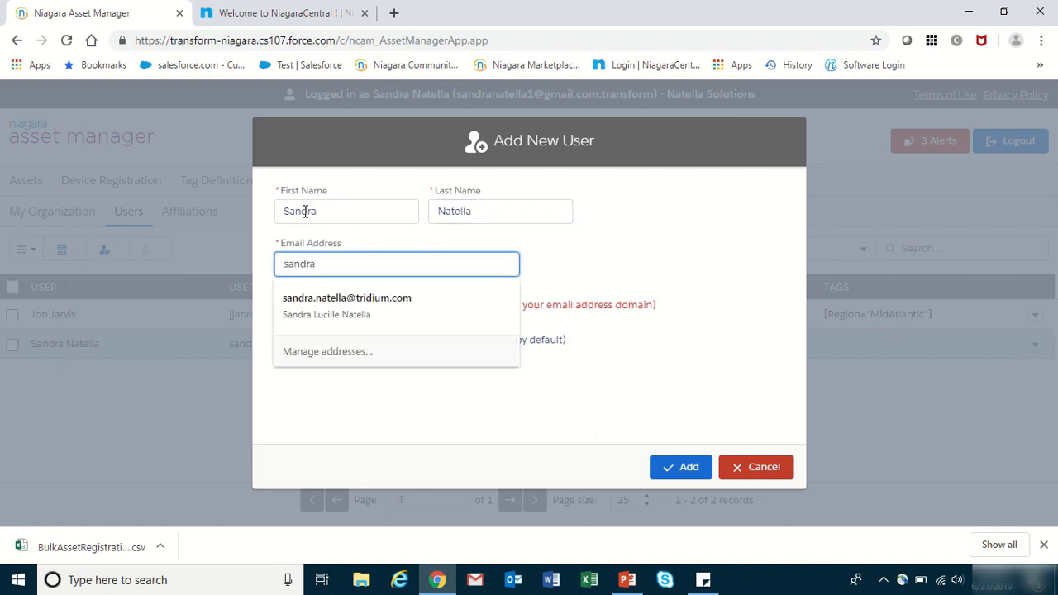
pyautogui.click(348, 301)
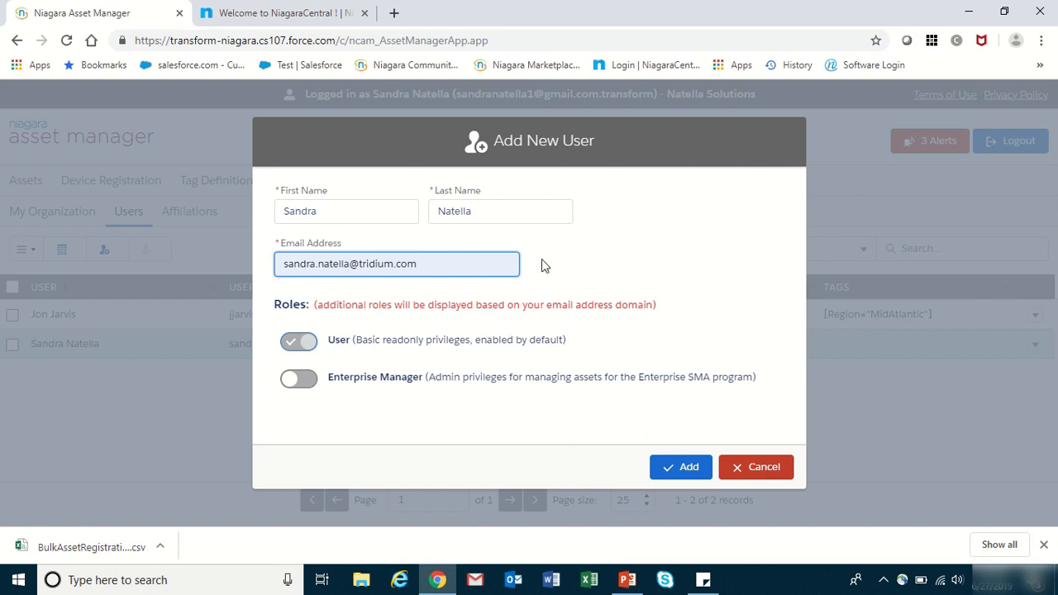
pyautogui.click(465, 264)
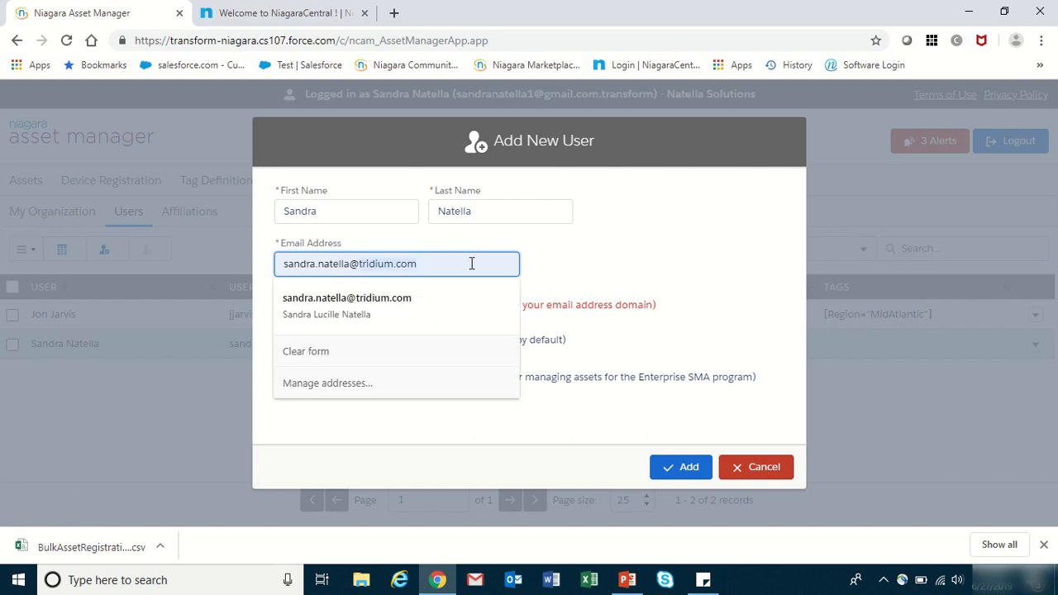
pyautogui.press('BackSpace')
pyautogui.press('BackSpace')
pyautogui.press('BackSpace')
pyautogui.press('BackSpace')
pyautogui.press('BackSpace')
pyautogui.press('BackSpace')
pyautogui.press('BackSpace')
pyautogui.press('BackSpace')
pyautogui.press('BackSpace')
pyautogui.press('BackSpace')
pyautogui.press('BackSpace')
pyautogui.write('gmail.com')
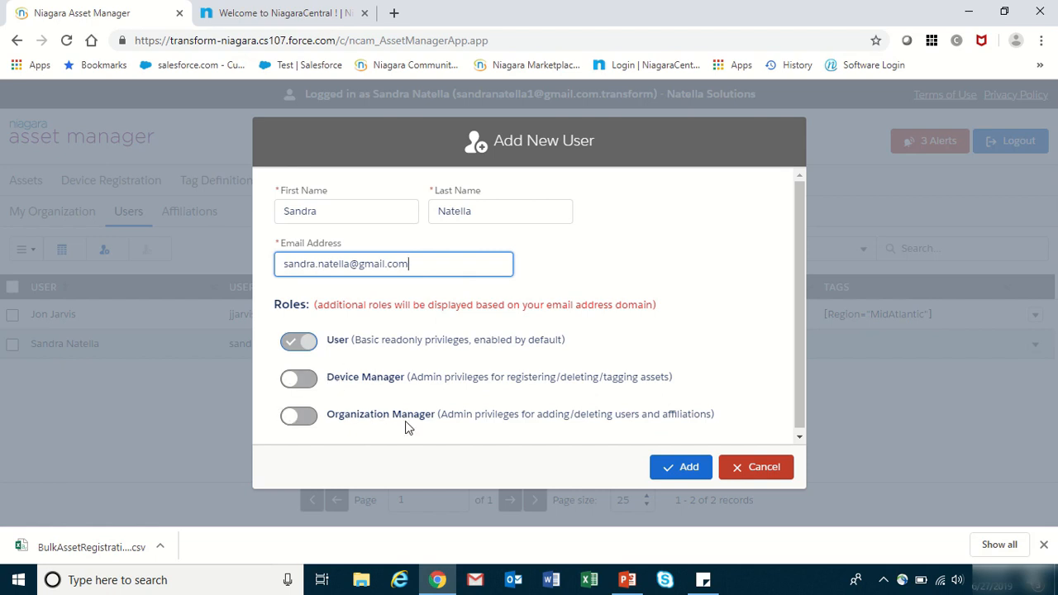
pyautogui.click(765, 469)
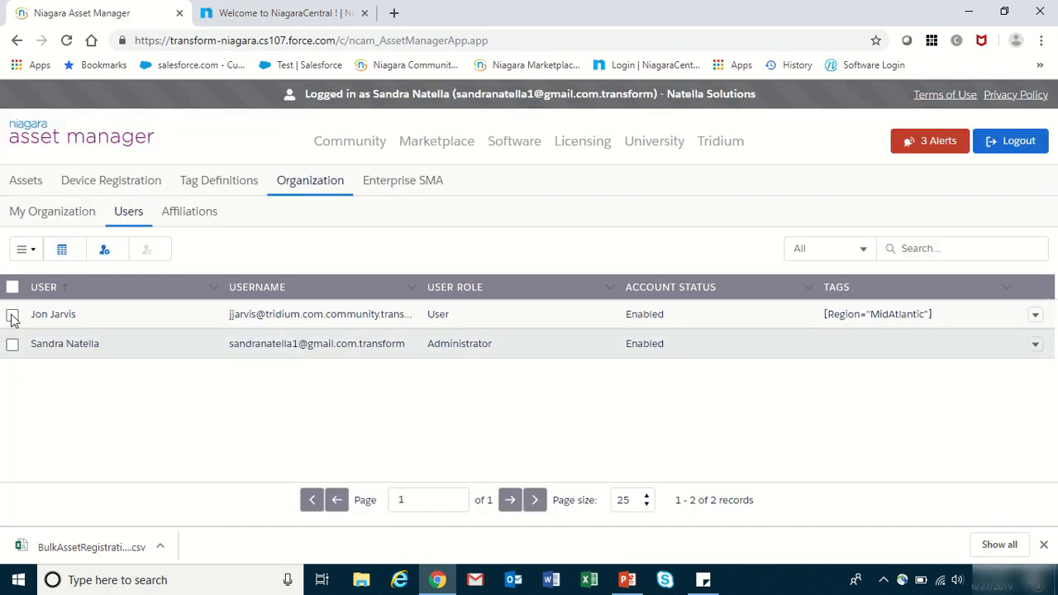
# - Select the Region MidAtlantic user and check its Tags, Edit User Role and Disable User actions
pyautogui.click(12, 315)
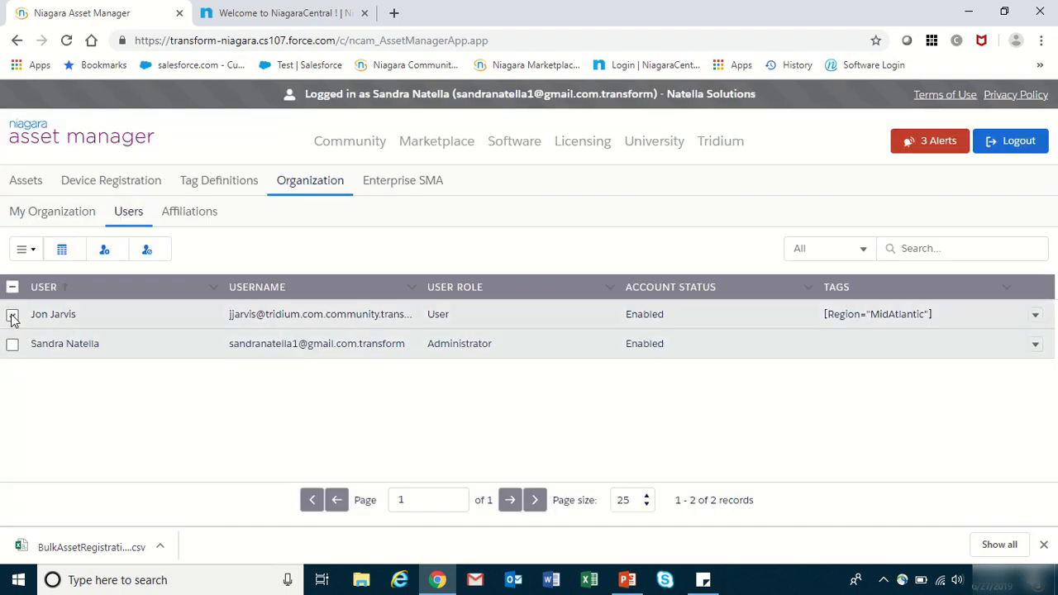
pyautogui.click(1035, 314)
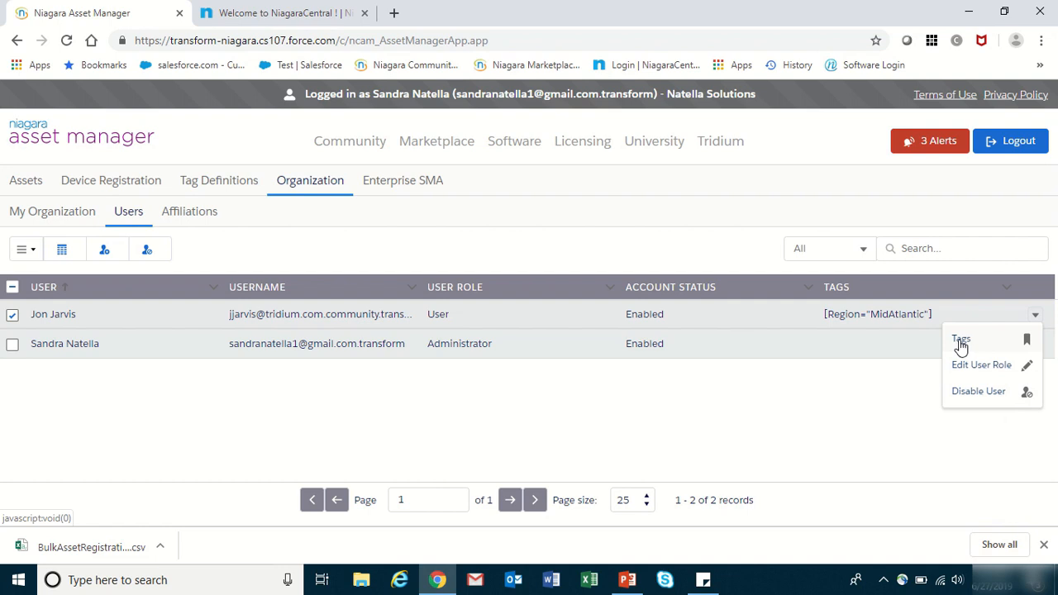
pyautogui.click(692, 260)
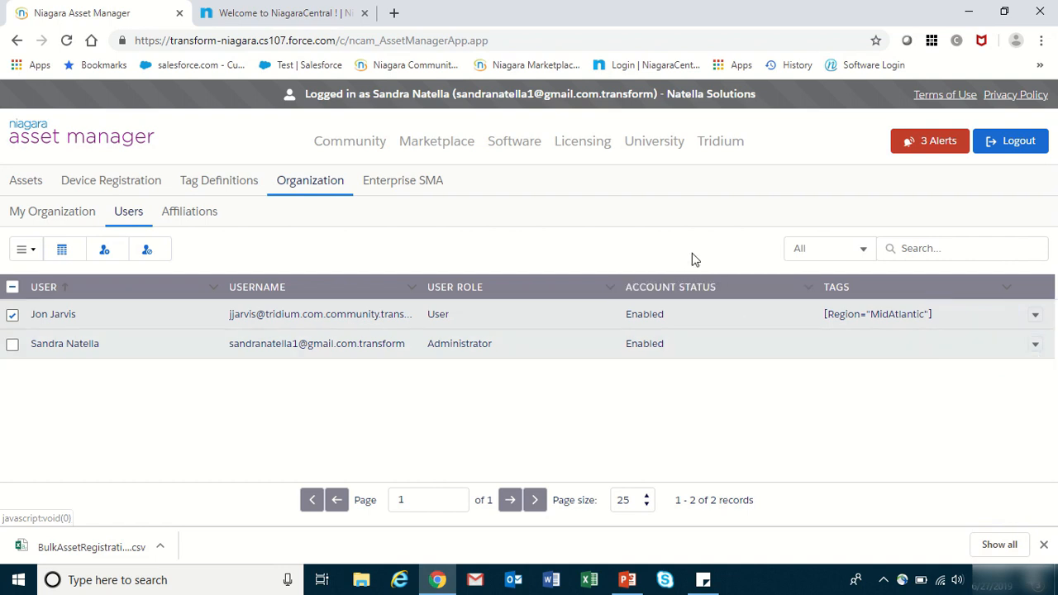
# - In the Enterprise SMA section, select all 8 registered assets and move them into Selected Assets
pyautogui.click(399, 184)
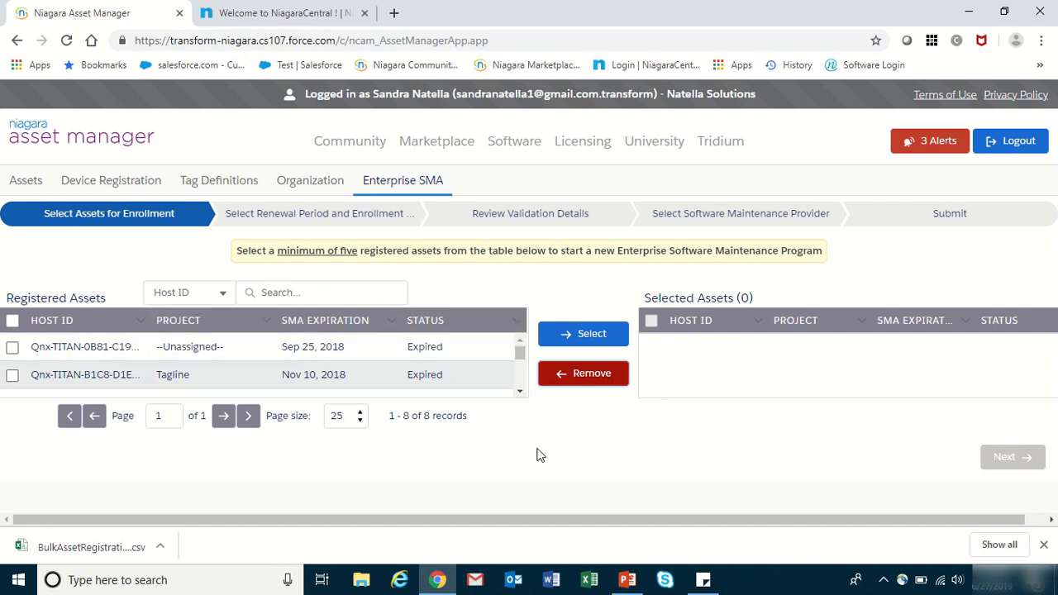
pyautogui.click(13, 348)
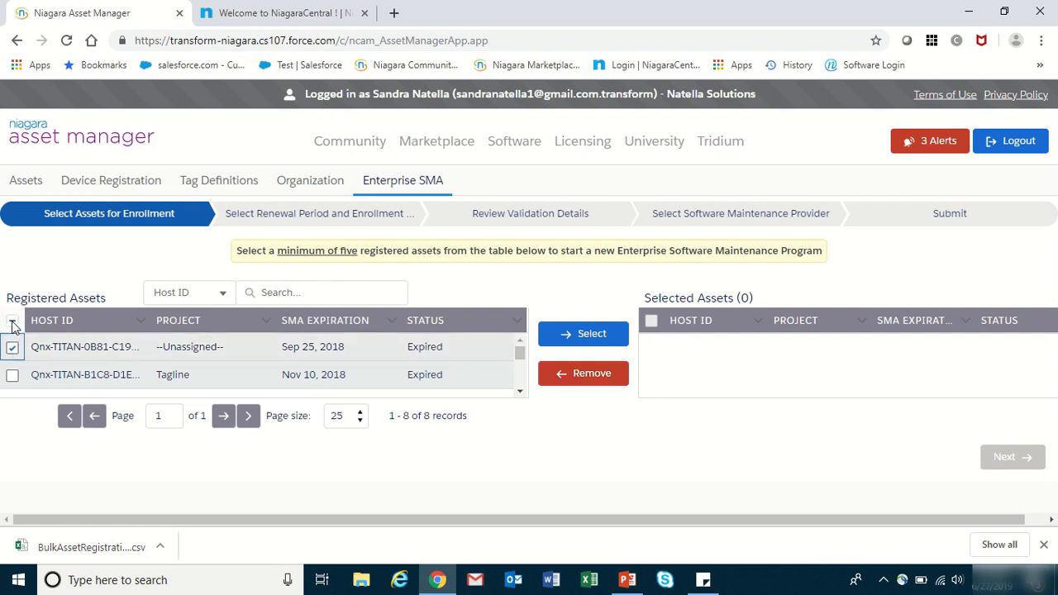
pyautogui.click(13, 322)
pyautogui.click(13, 321)
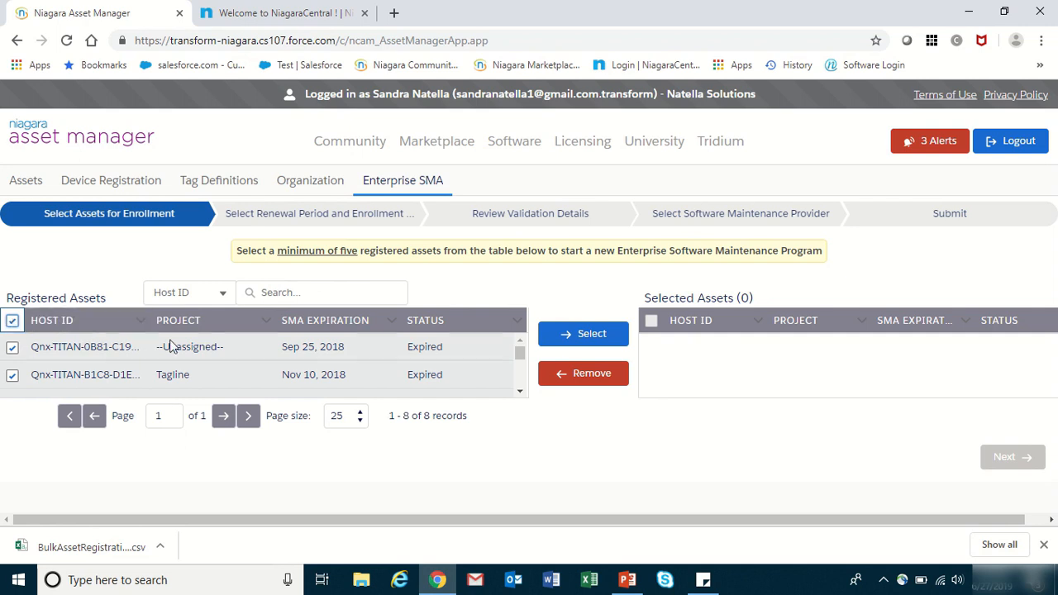
pyautogui.click(589, 336)
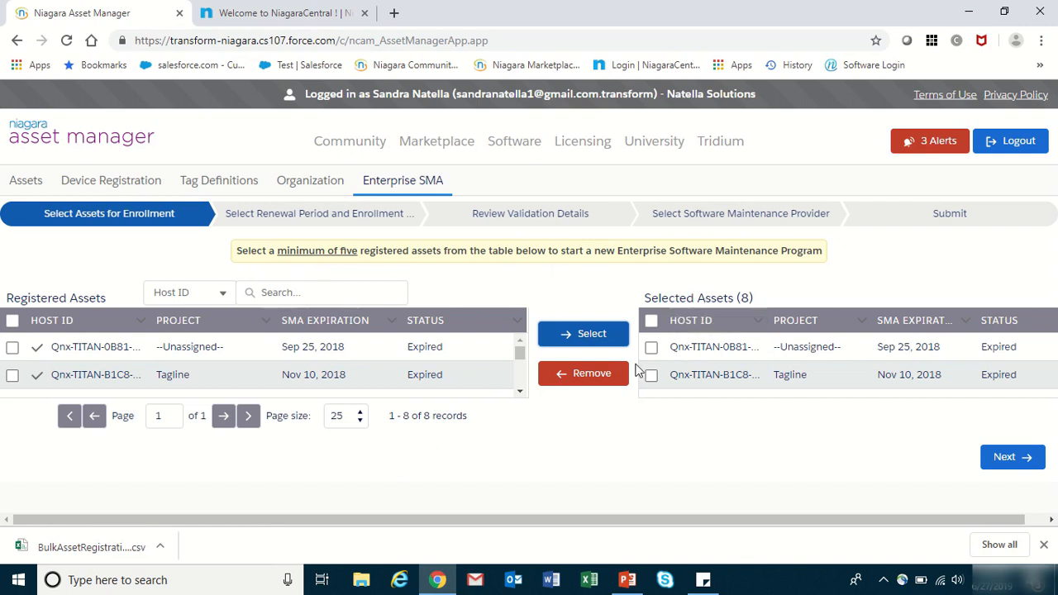
# - Choose a 3 Years renewal period with start date Aug 11, 2019 and continue to validation
pyautogui.click(1010, 459)
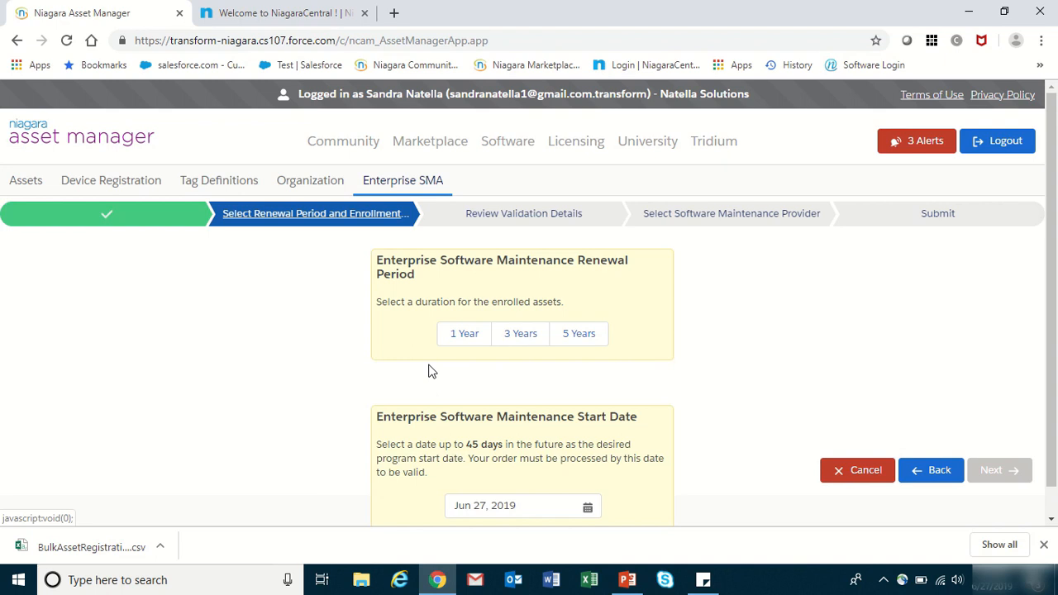
pyautogui.click(528, 345)
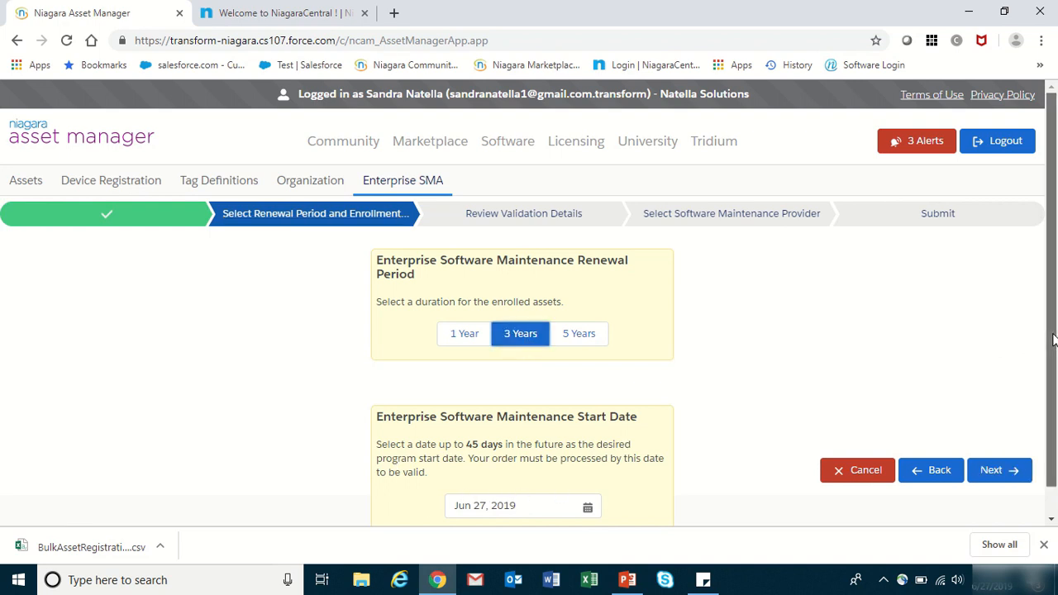
pyautogui.scroll(-1, 1053, 340)
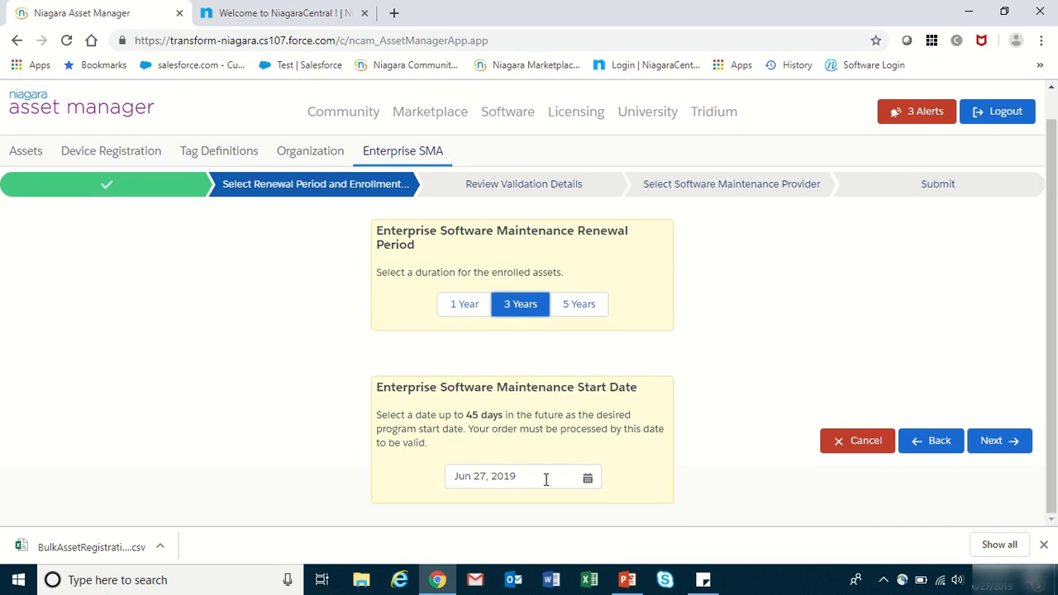
pyautogui.click(587, 478)
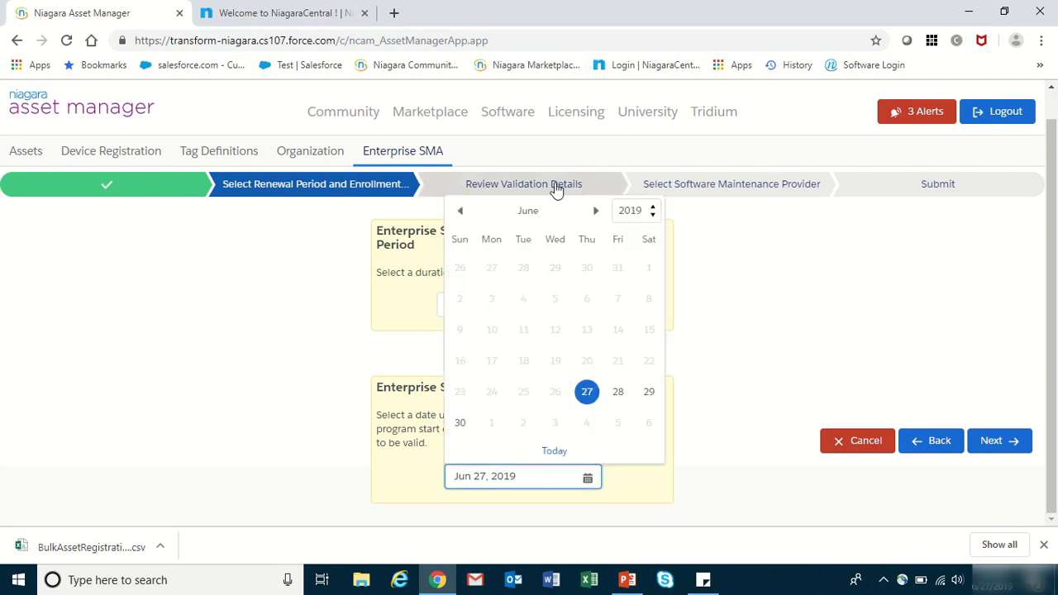
pyautogui.click(596, 211)
pyautogui.click(595, 211)
pyautogui.click(595, 211)
pyautogui.click(596, 211)
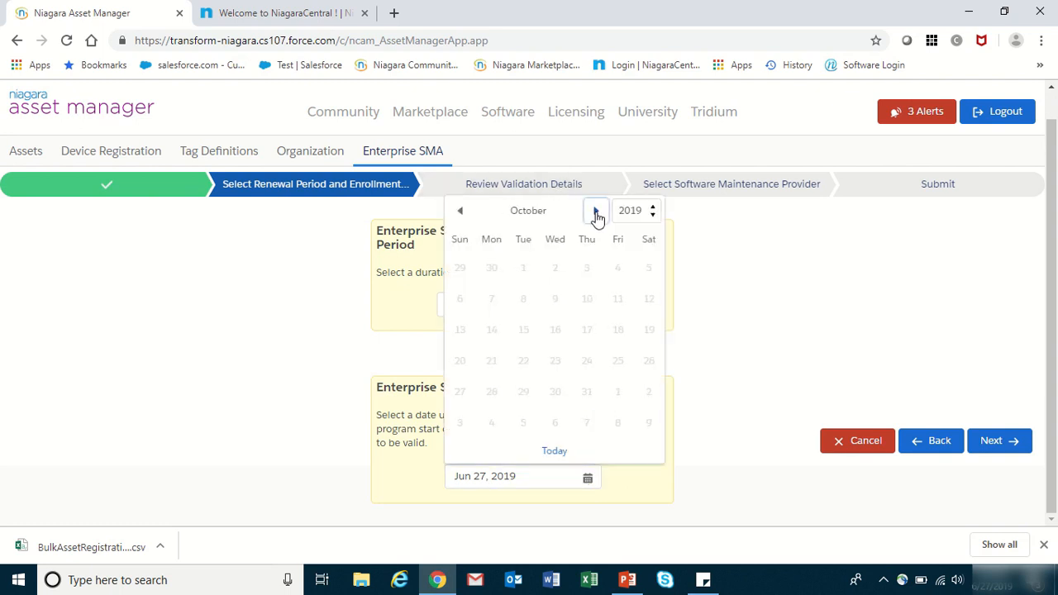
pyautogui.click(461, 213)
pyautogui.click(461, 212)
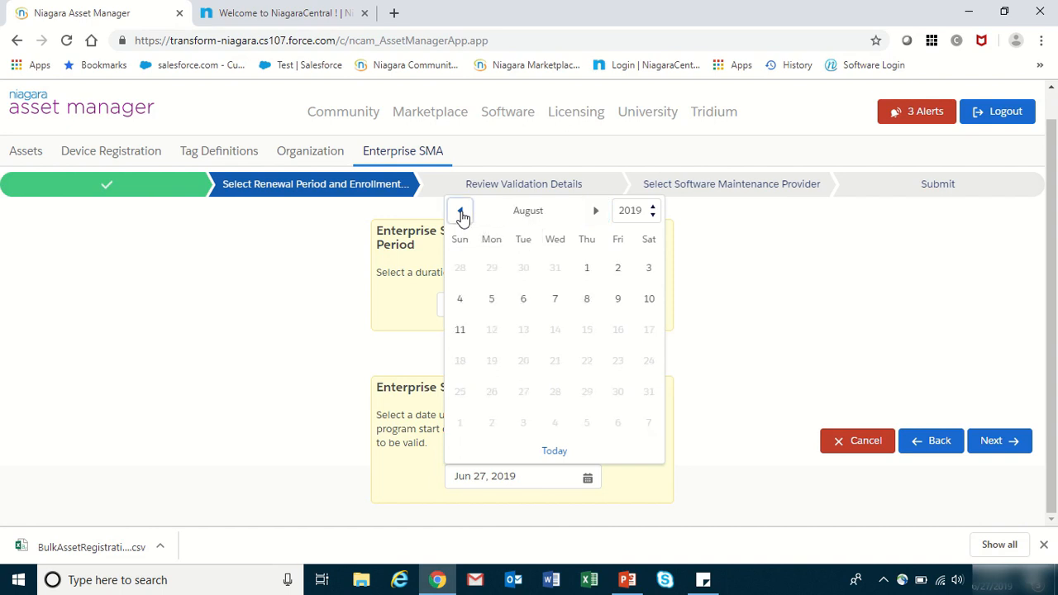
pyautogui.click(461, 337)
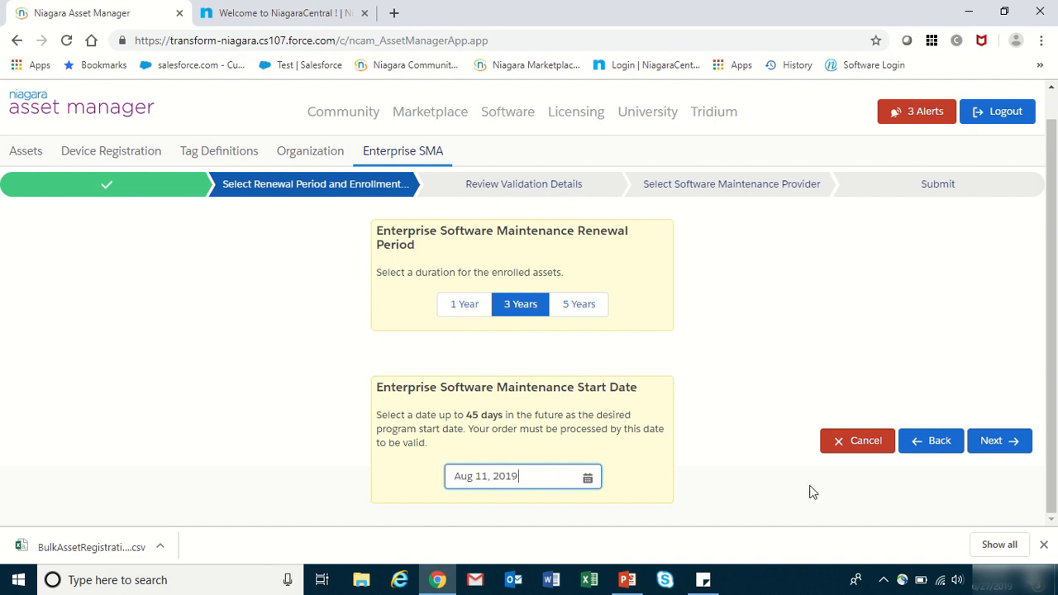
pyautogui.click(1001, 444)
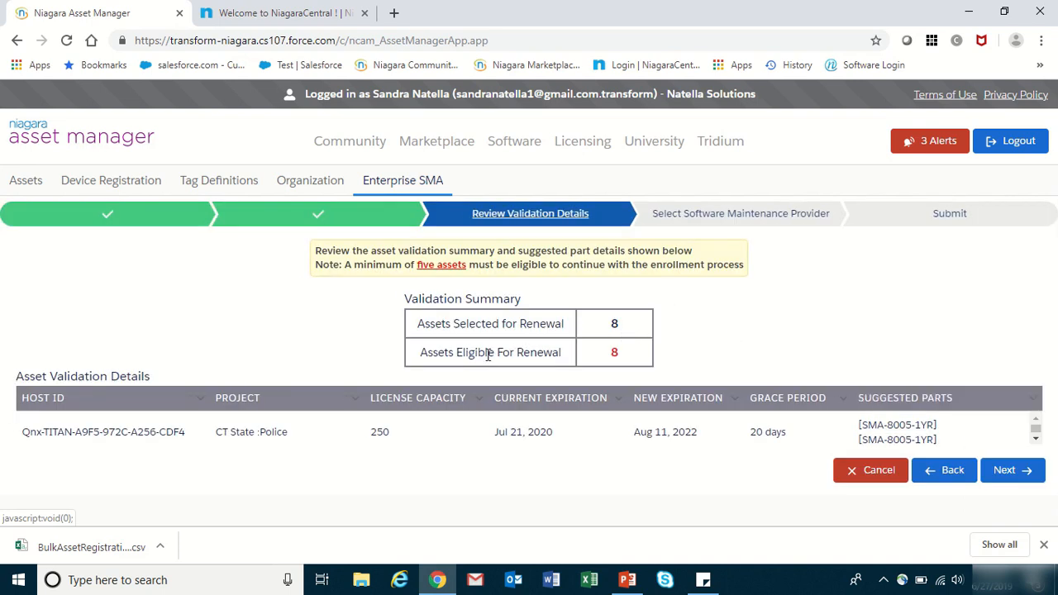
# - Page through the validation rows of all 8 assets and continue to provider selection
pyautogui.click(1035, 439)
pyautogui.click(1036, 439)
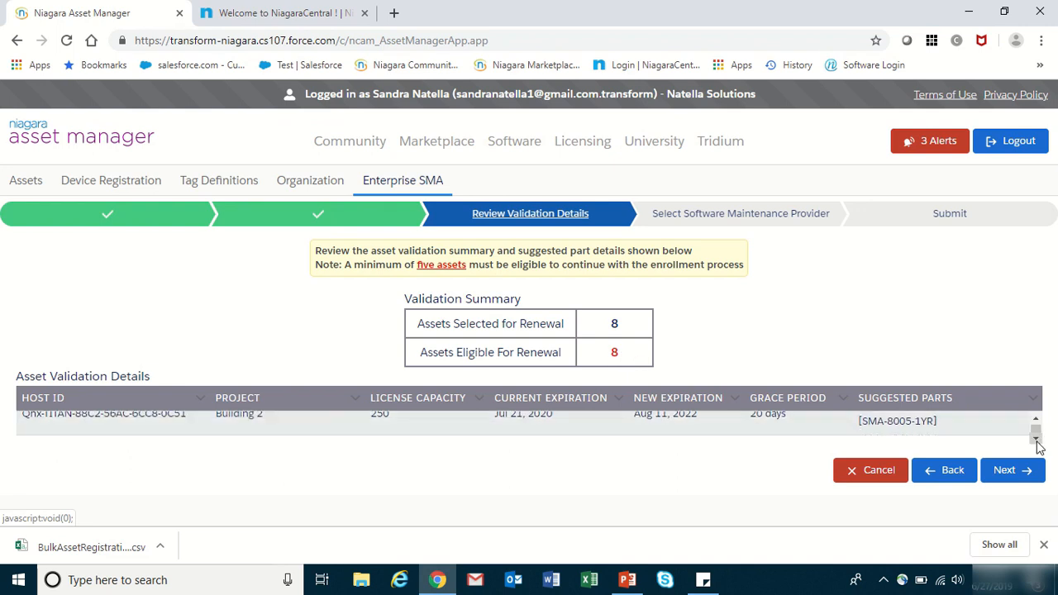
pyautogui.click(1036, 439)
pyautogui.click(1036, 439)
pyautogui.click(1035, 439)
pyautogui.click(1036, 439)
pyautogui.click(1035, 439)
pyautogui.click(1036, 439)
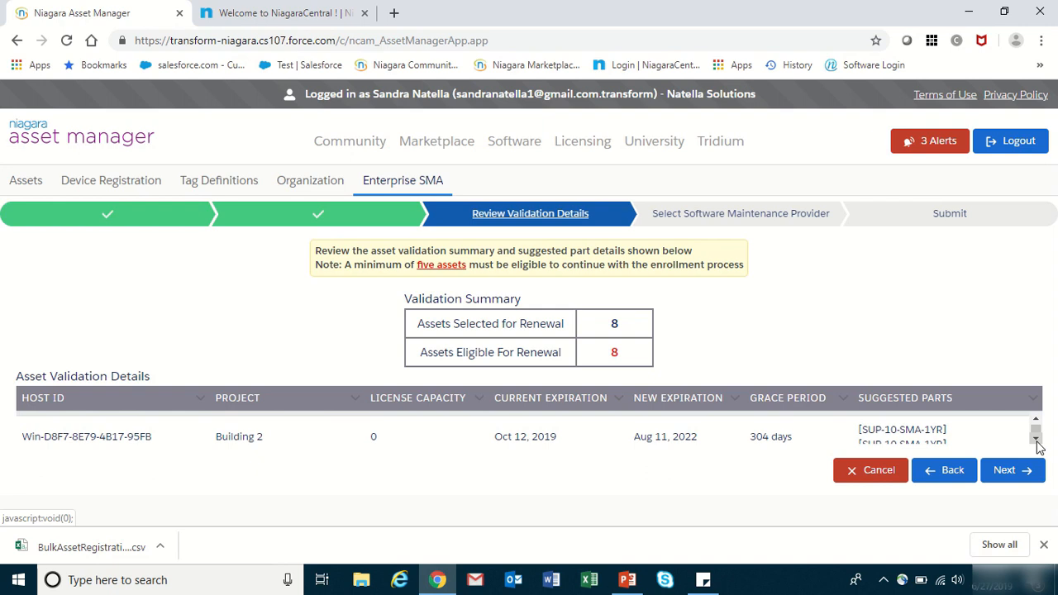
pyautogui.click(1035, 439)
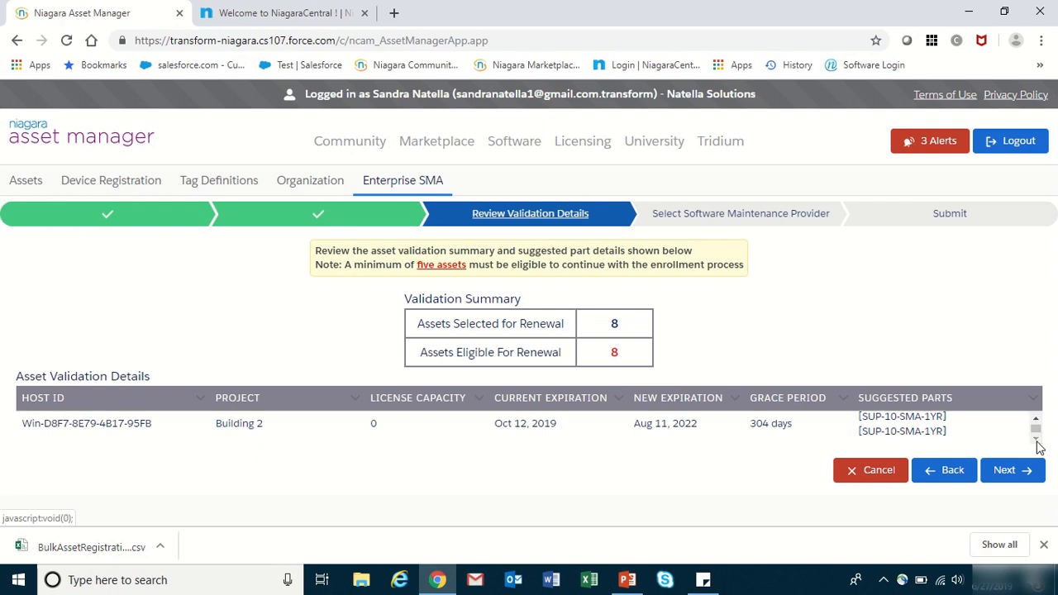
pyautogui.click(1036, 420)
pyautogui.click(1036, 419)
pyautogui.click(1037, 423)
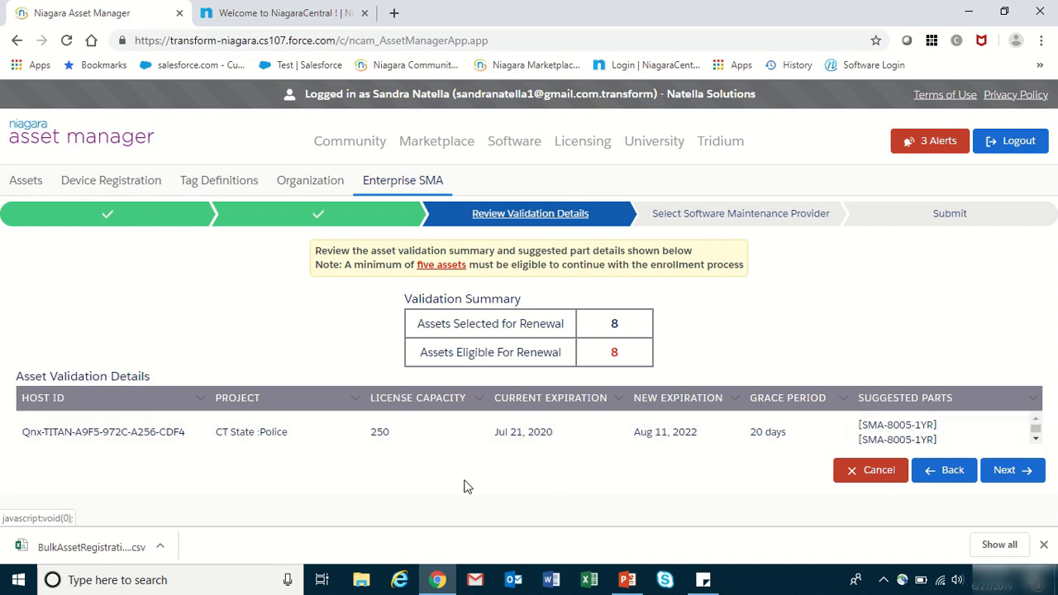
pyautogui.click(1019, 473)
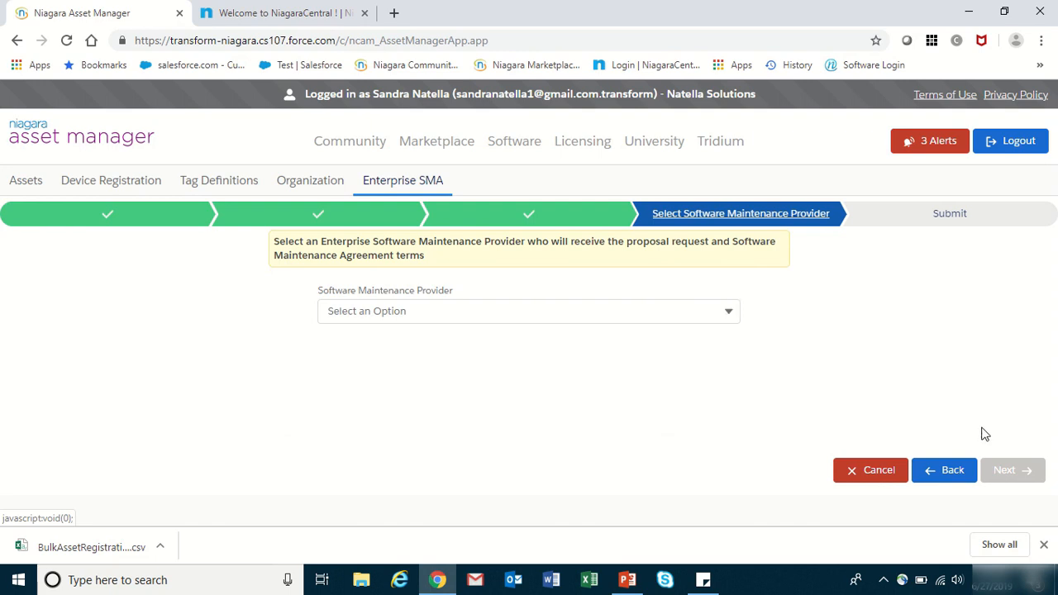
# - Return to recheck the Asset Validation Details table, then move on to provider selection again
pyautogui.click(949, 471)
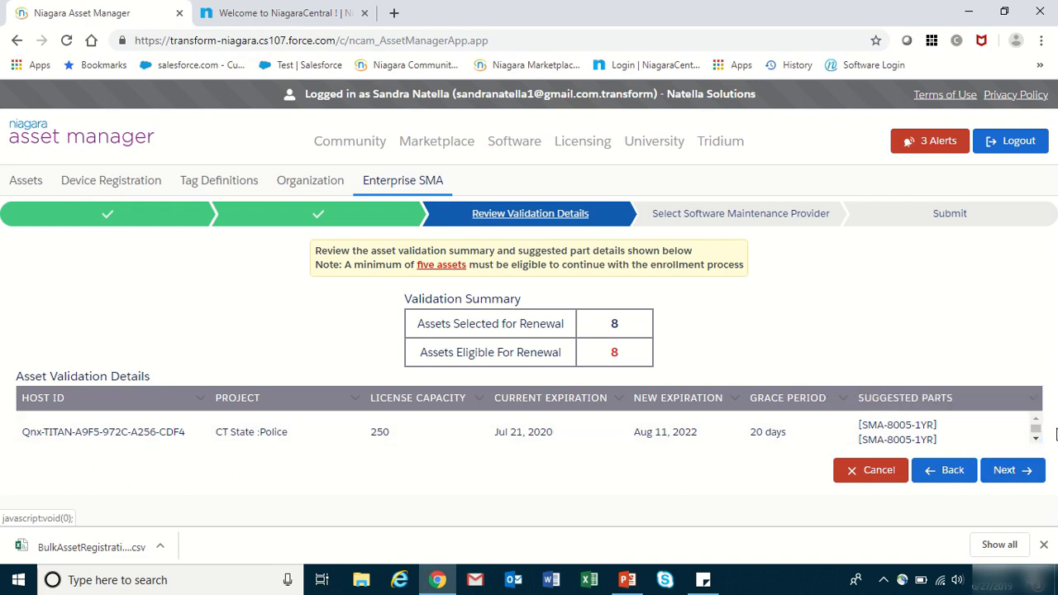
pyautogui.scroll(-3, 1035, 440)
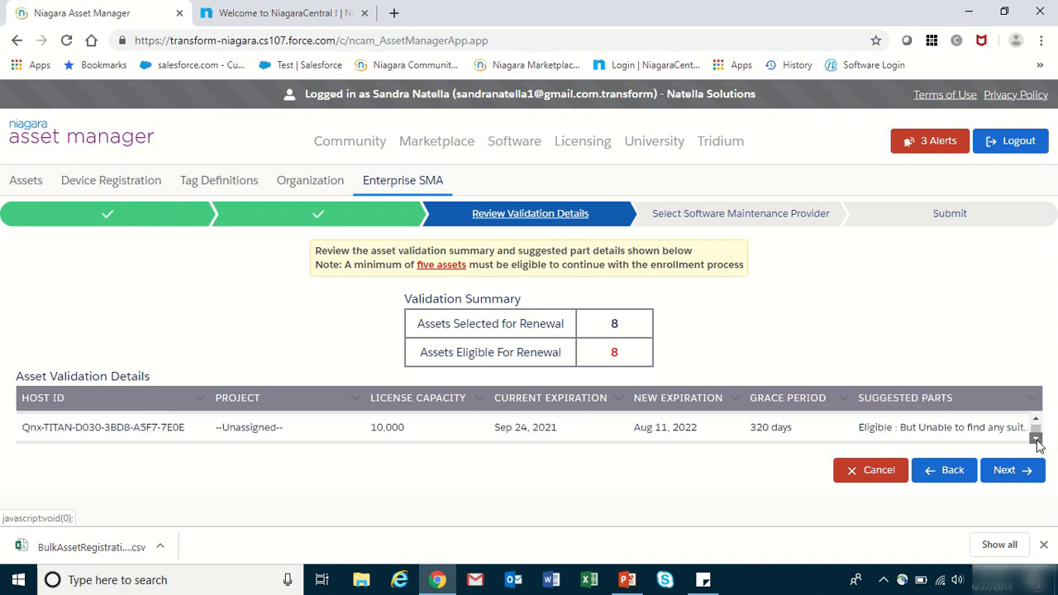
pyautogui.click(1037, 440)
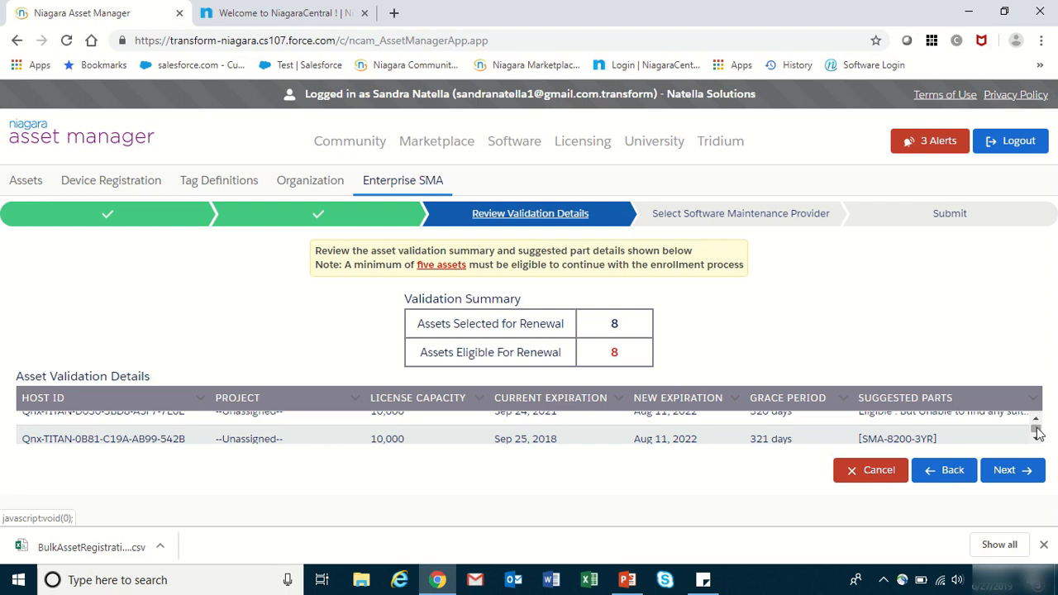
pyautogui.click(1038, 423)
pyautogui.click(1038, 422)
pyautogui.click(1038, 422)
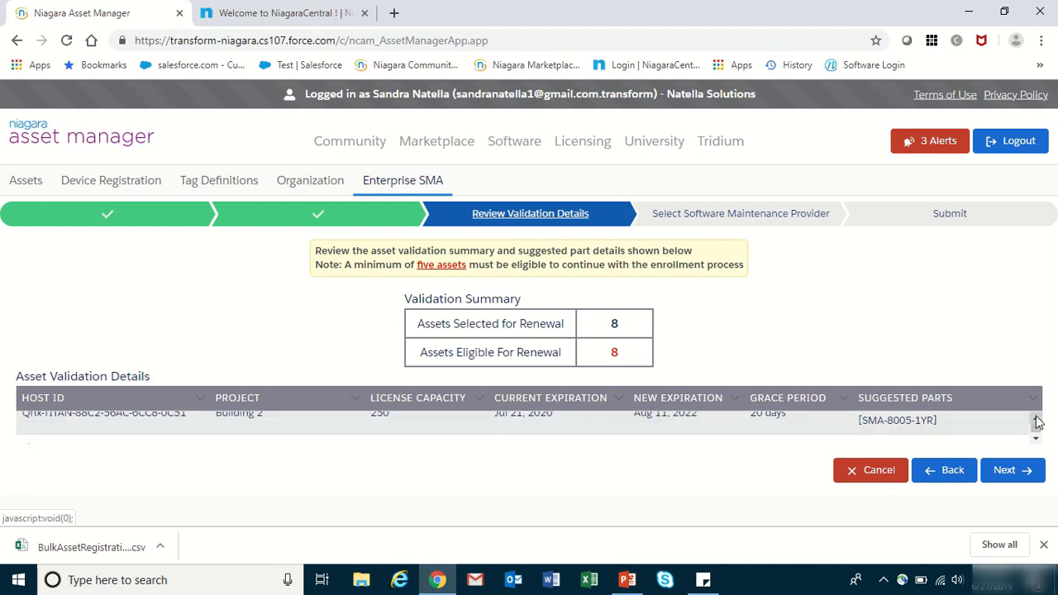
pyautogui.click(1008, 471)
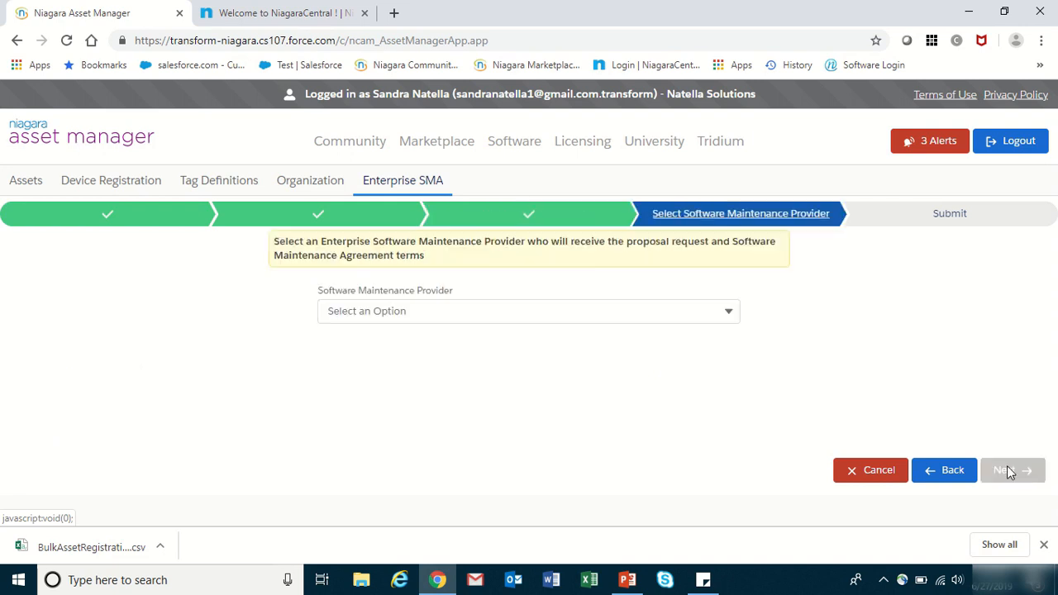
# - Set the Software Maintenance Provider to 'My provider is not listed'
pyautogui.click(730, 311)
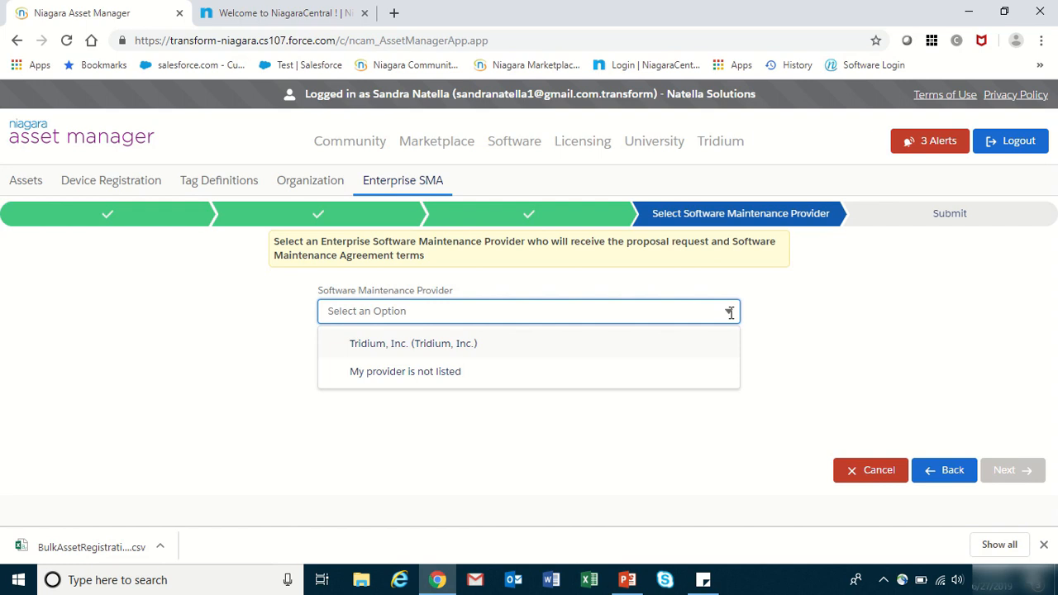
pyautogui.click(385, 377)
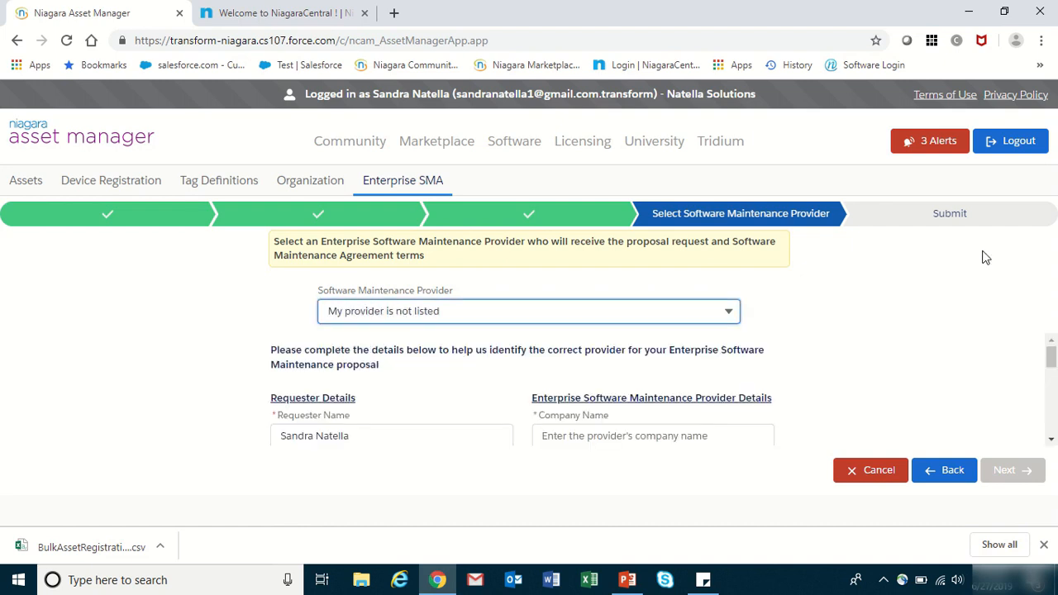
pyautogui.click(1051, 444)
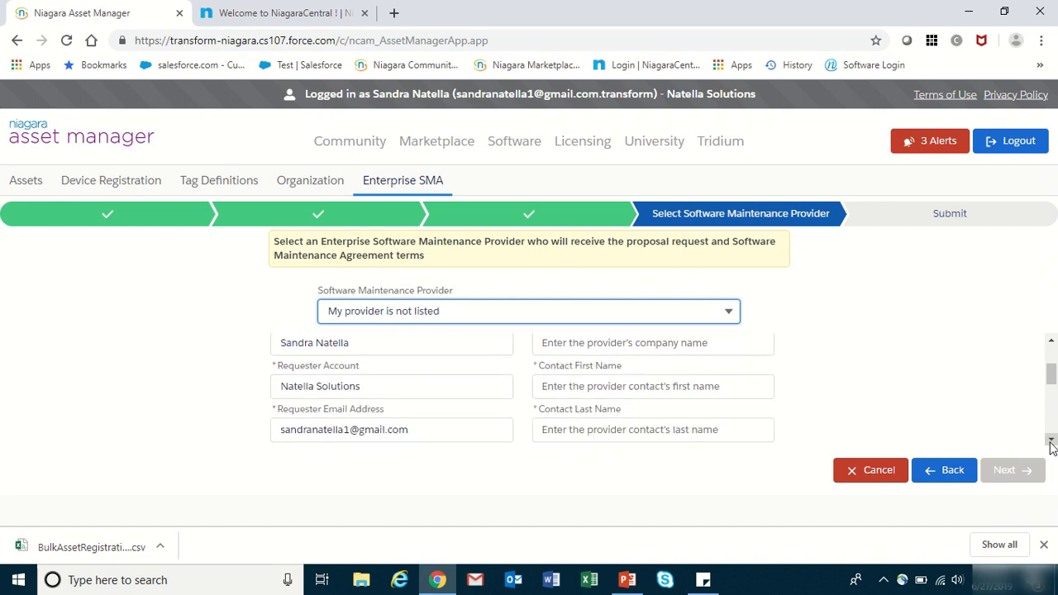
pyautogui.click(1052, 341)
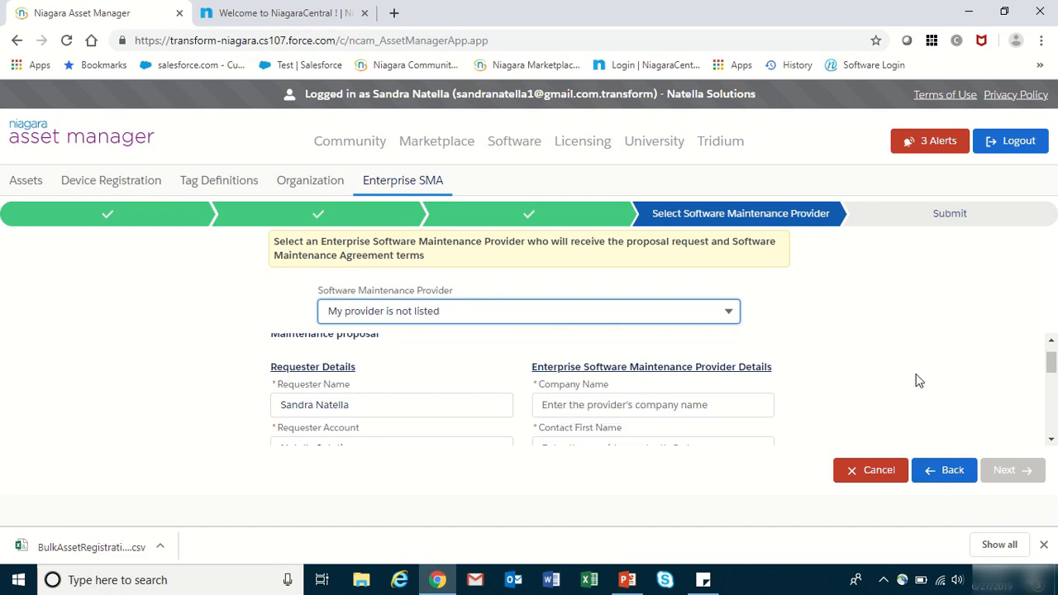
# - Scroll through the requester details form down to the provider address fields
pyautogui.click(1051, 440)
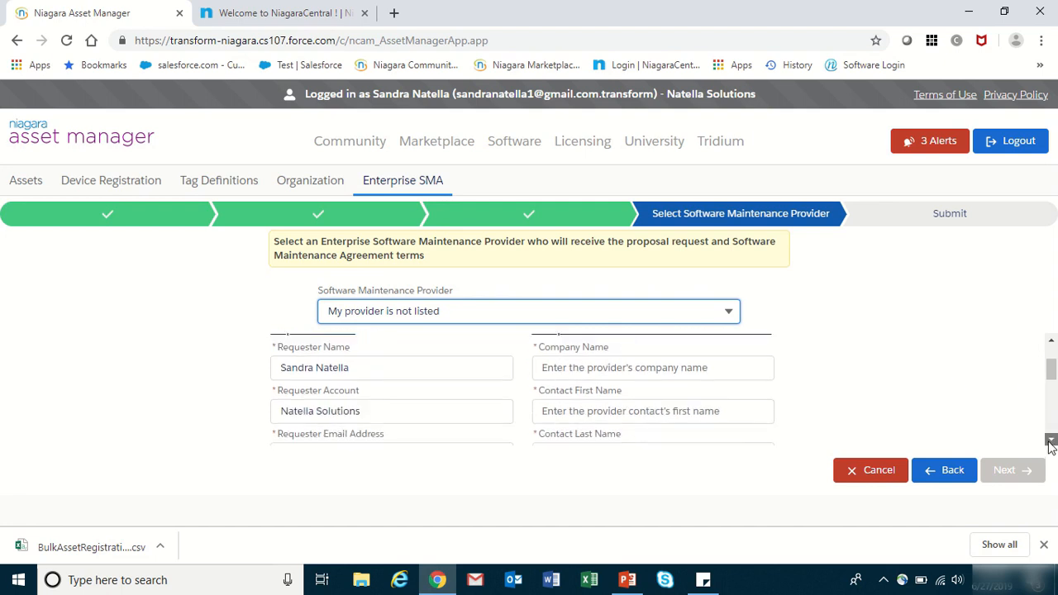
pyautogui.click(1051, 439)
pyautogui.click(1052, 439)
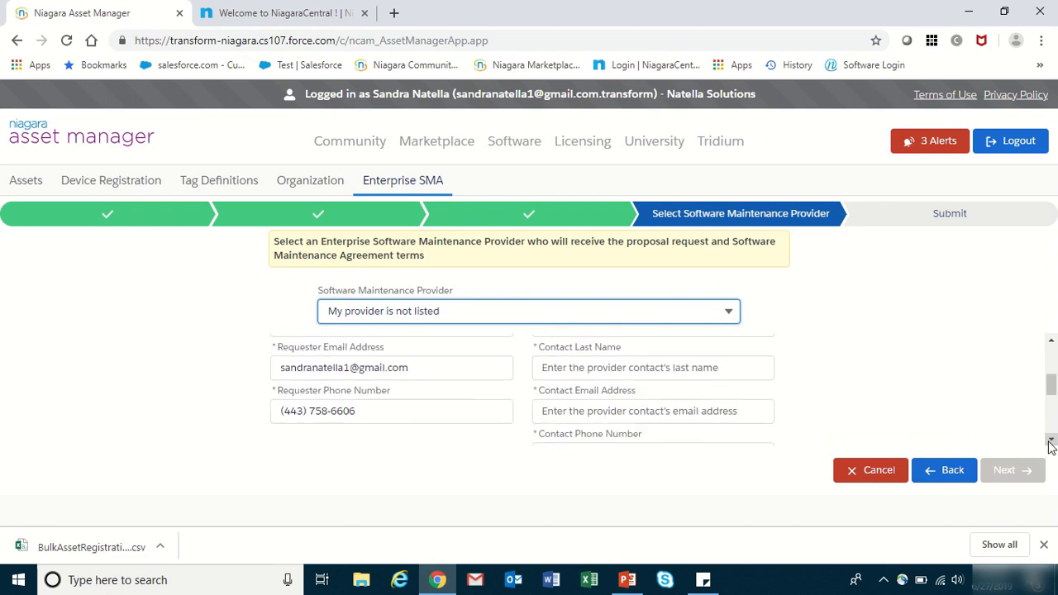
pyautogui.click(1051, 440)
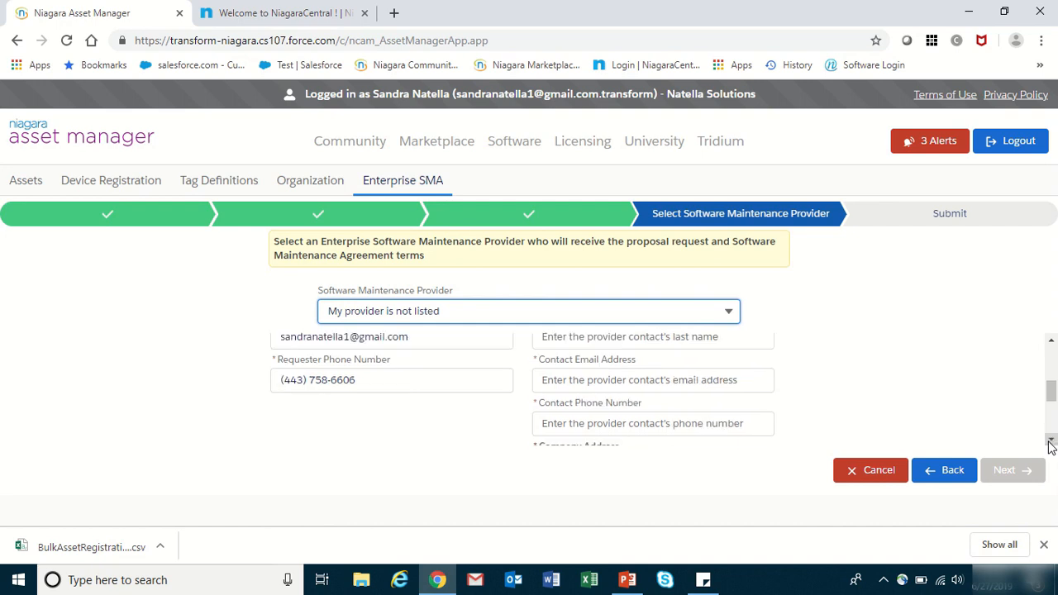
pyautogui.click(1051, 439)
pyautogui.click(1051, 440)
pyautogui.click(1051, 440)
pyautogui.click(1051, 440)
pyautogui.click(1048, 442)
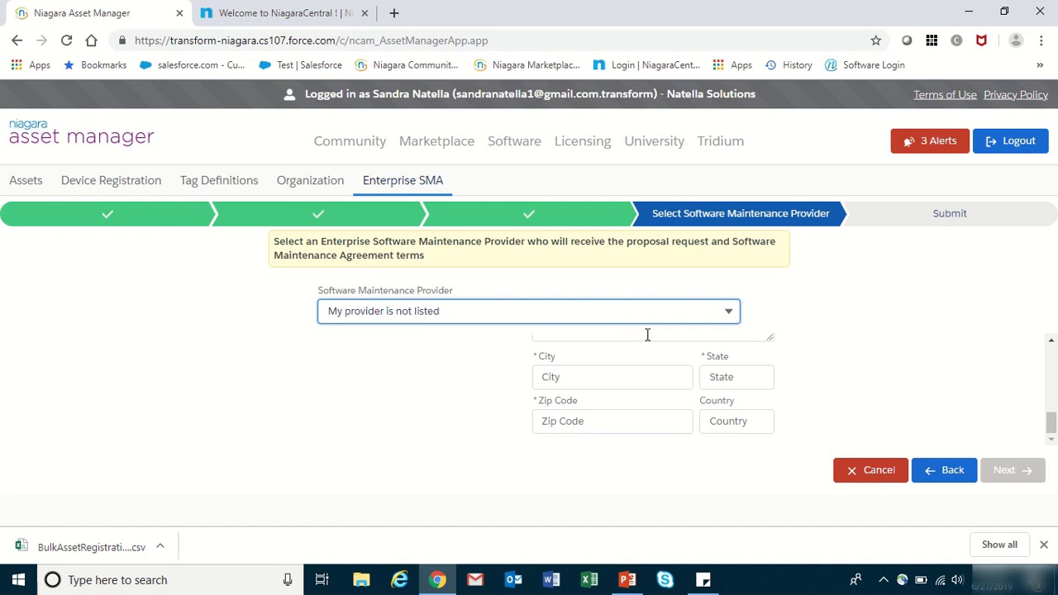
pyautogui.click(728, 309)
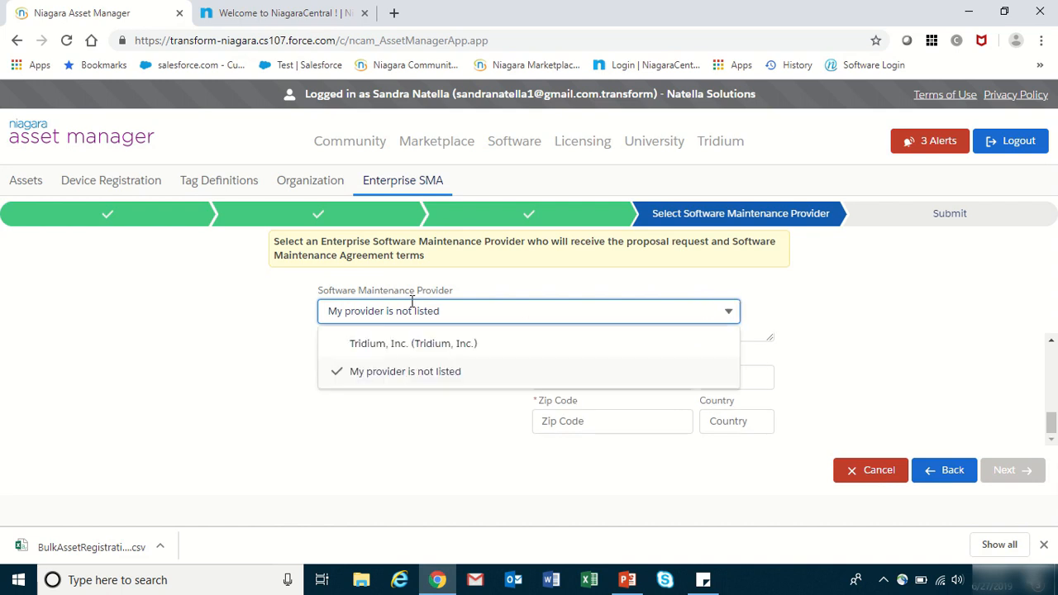
# - Choose Tridium, Inc. as provider, add a second recipient's e-mail address, and continue to review
pyautogui.click(399, 344)
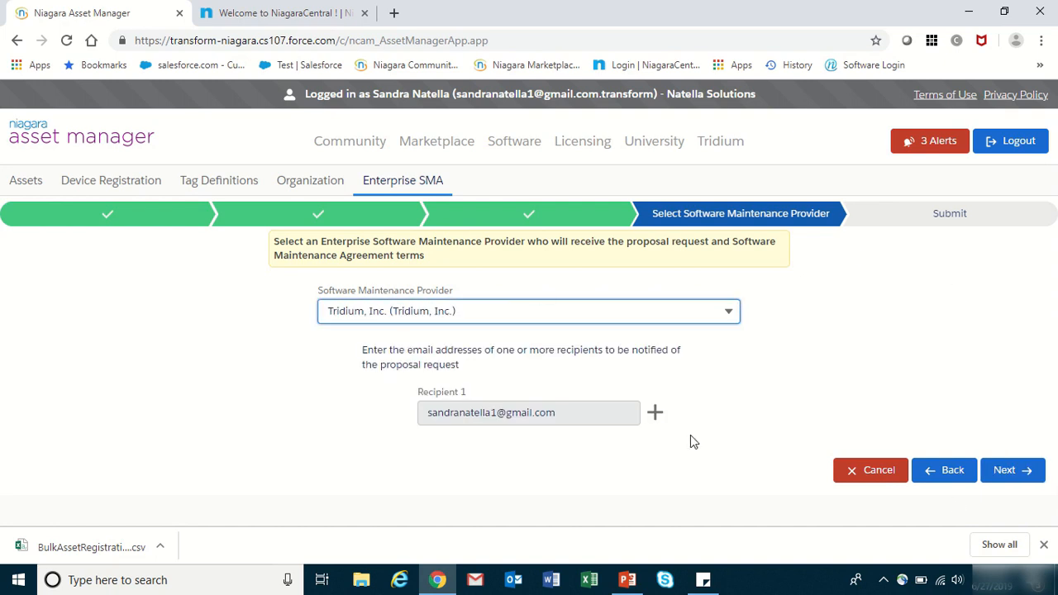
pyautogui.click(654, 413)
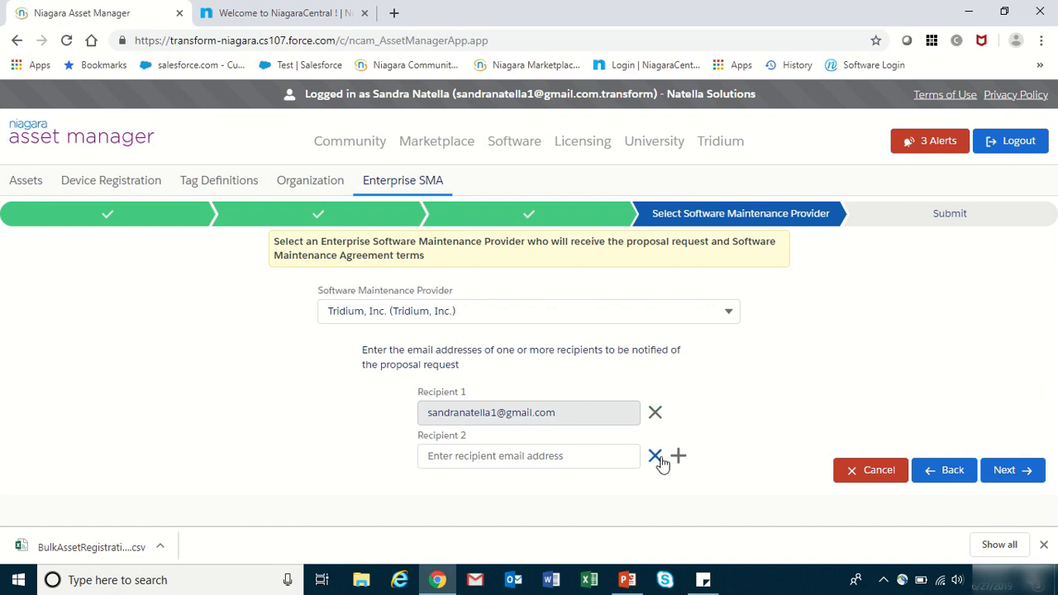
pyautogui.click(468, 460)
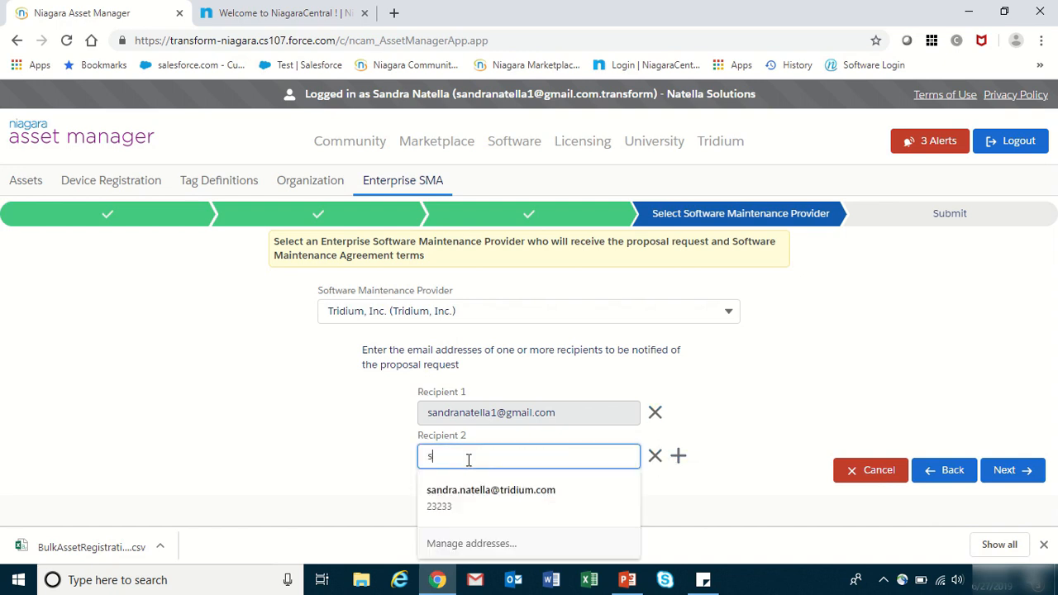
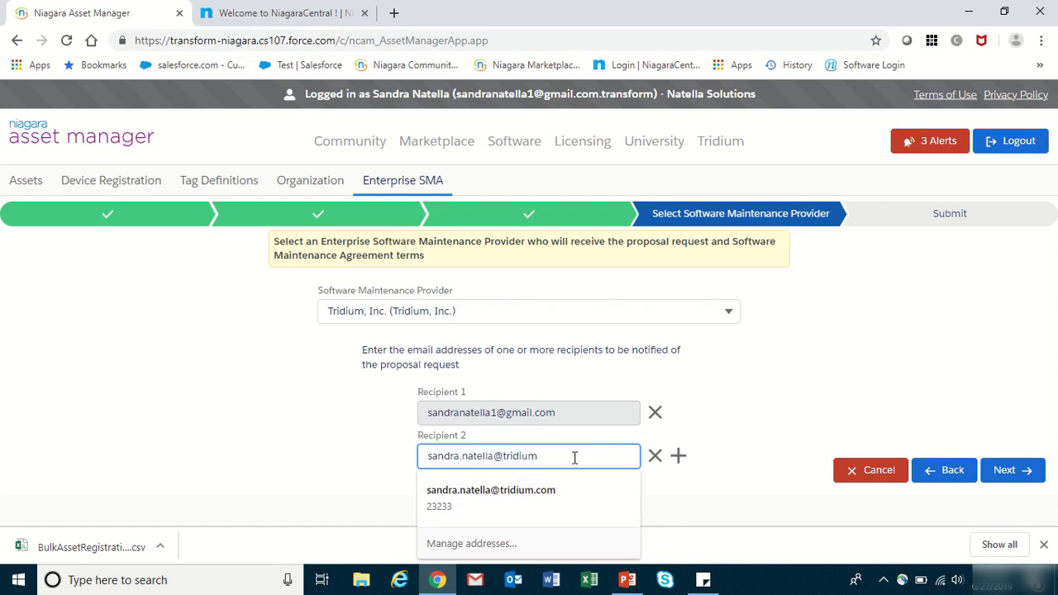
pyautogui.click(546, 490)
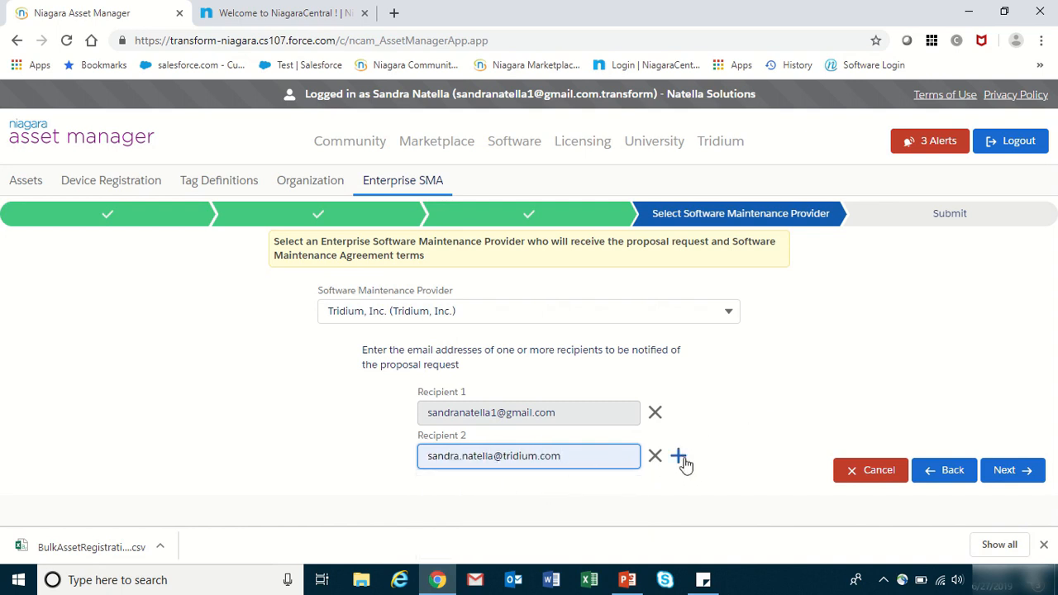
pyautogui.click(1010, 470)
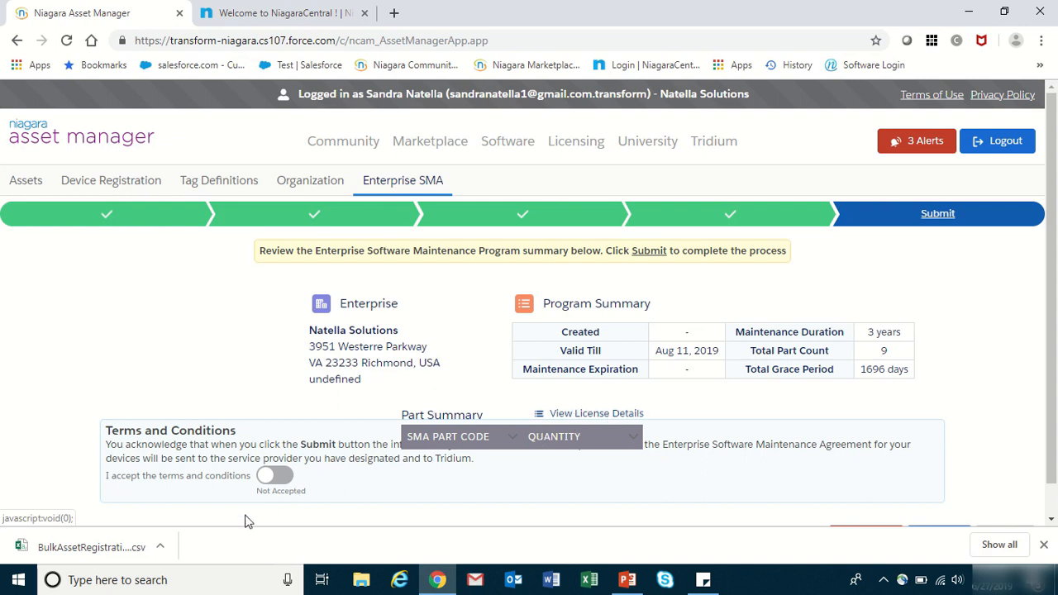
# - Accept the terms and conditions, submit the Enterprise SMA request, and return Home to the Assets list
pyautogui.click(264, 480)
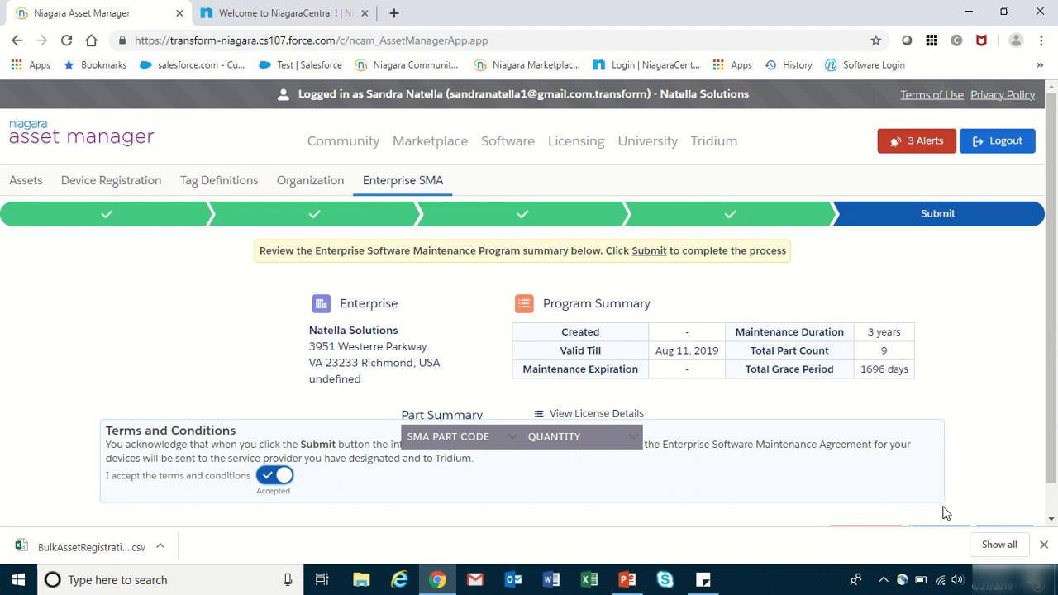
pyautogui.scroll(-1, 1052, 467)
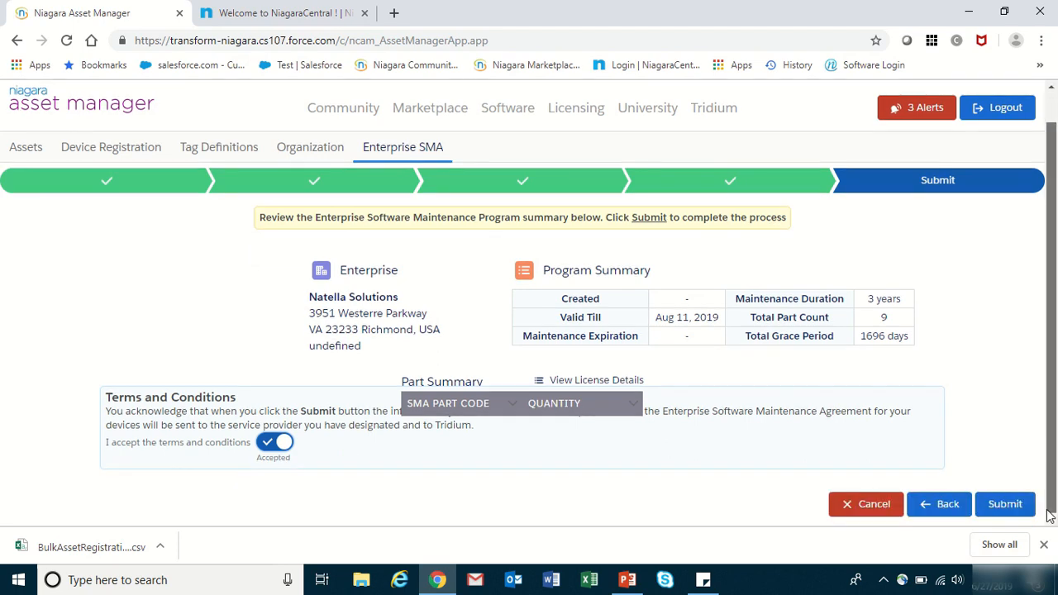
pyautogui.click(1000, 506)
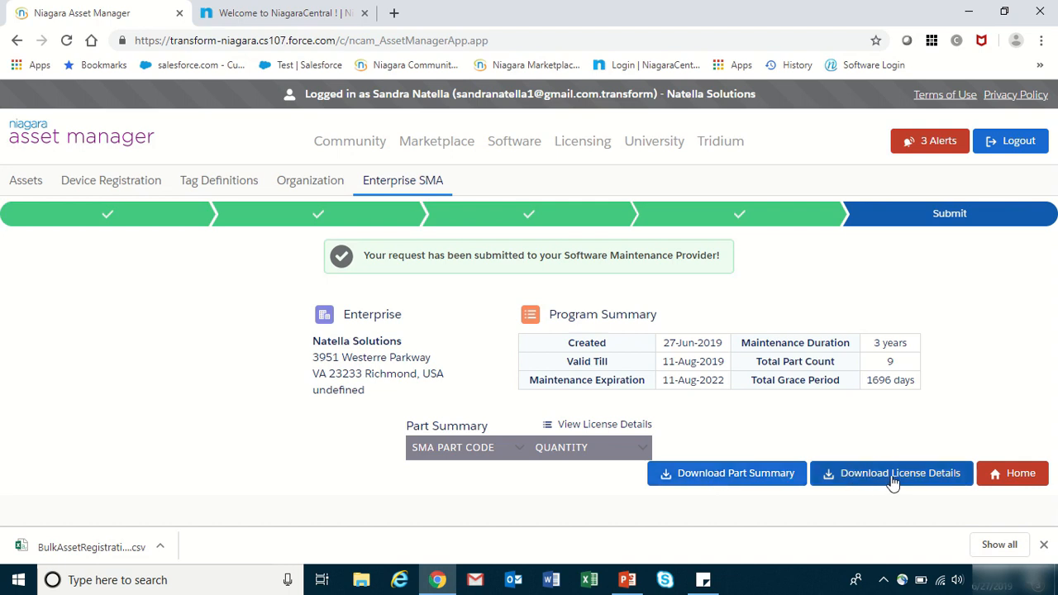
pyautogui.click(1018, 483)
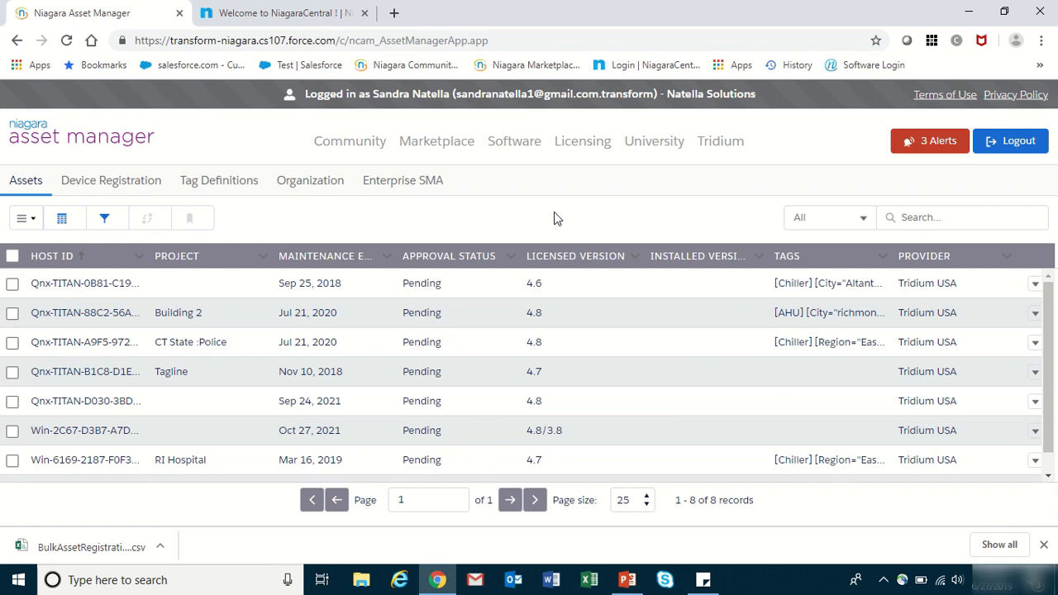
# - In NiagaraCentral, sort the Enterprise SMA orders by GeneratedDate and open reference 225
pyautogui.click(279, 12)
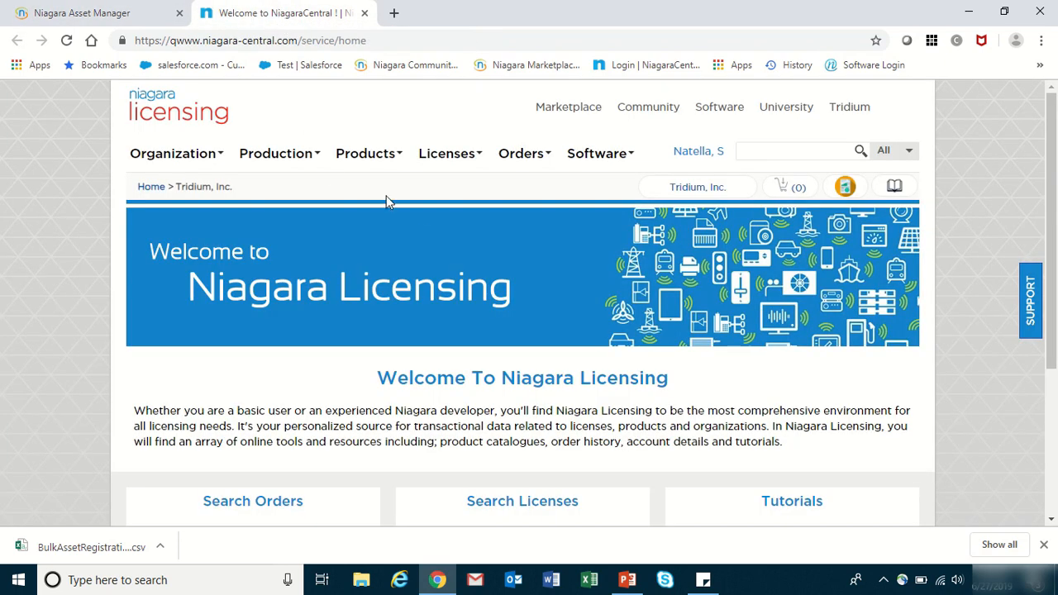
pyautogui.click(544, 157)
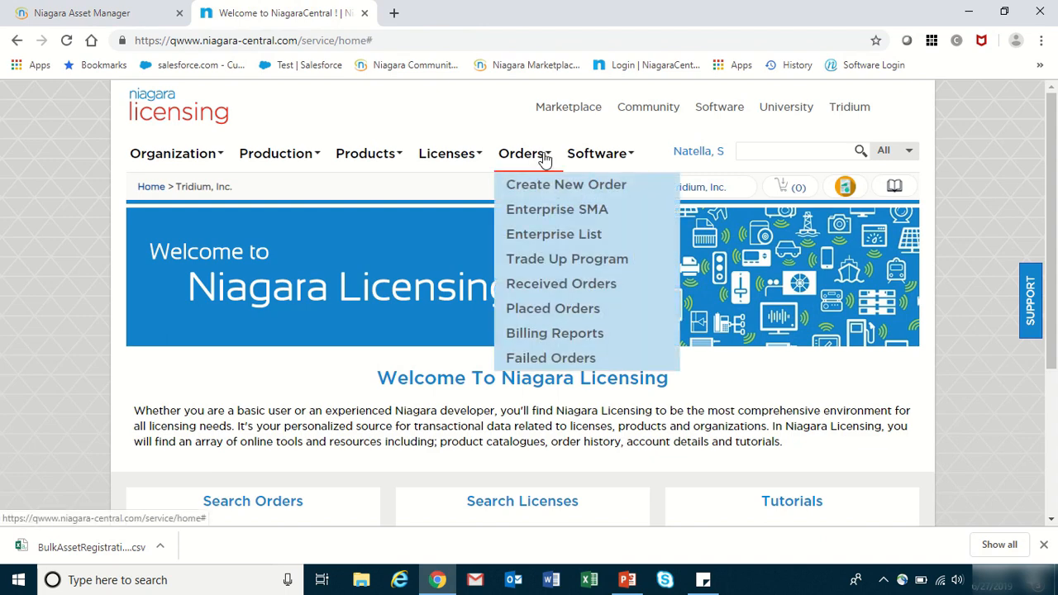
pyautogui.click(551, 214)
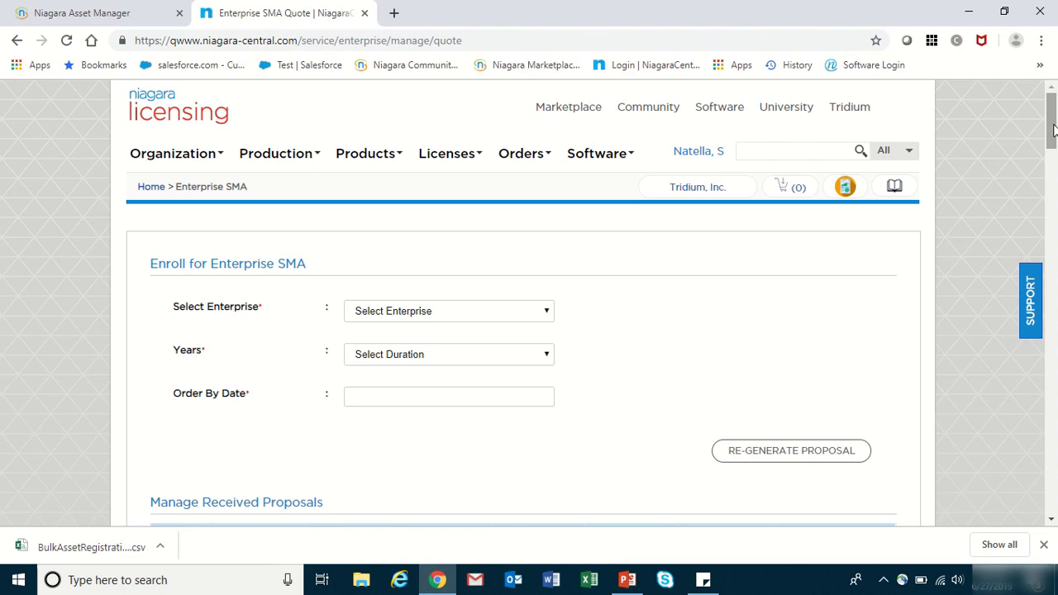
pyautogui.scroll(-3, 522, 256)
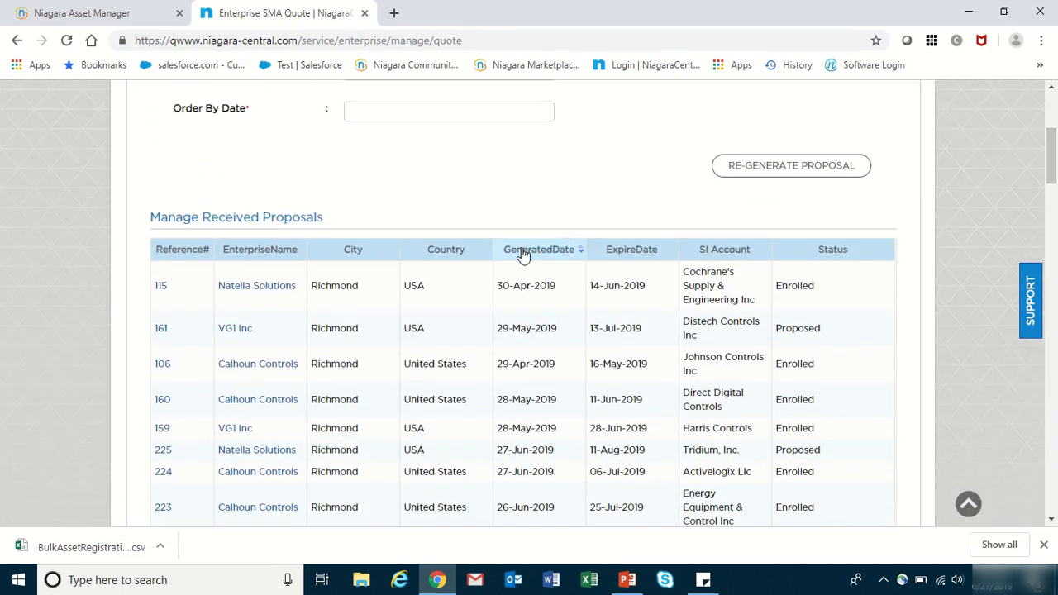
pyautogui.click(522, 250)
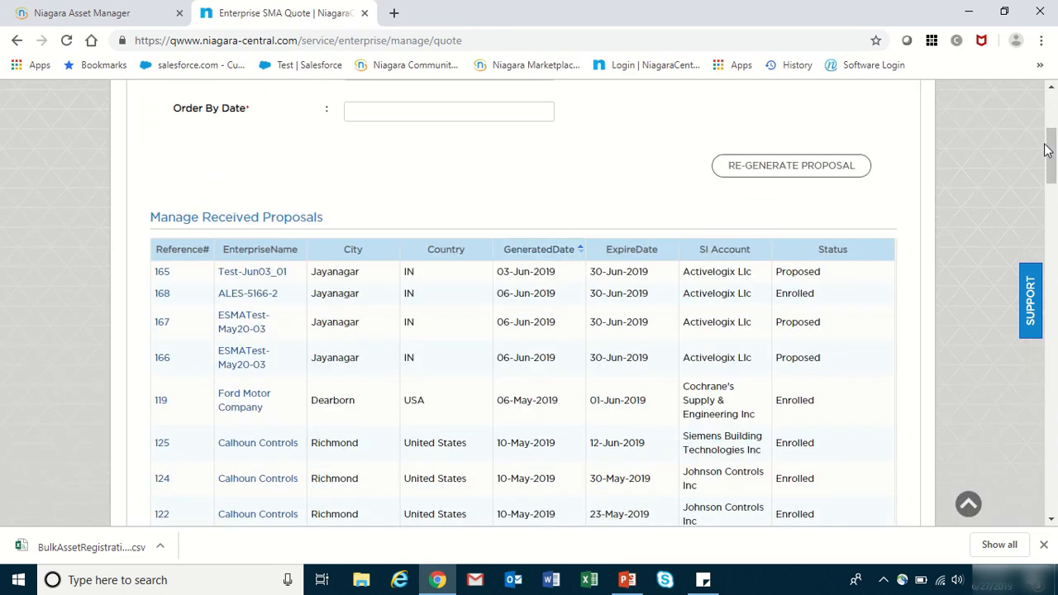
pyautogui.moveTo(1047, 151); pyautogui.dragTo(1048, 467)
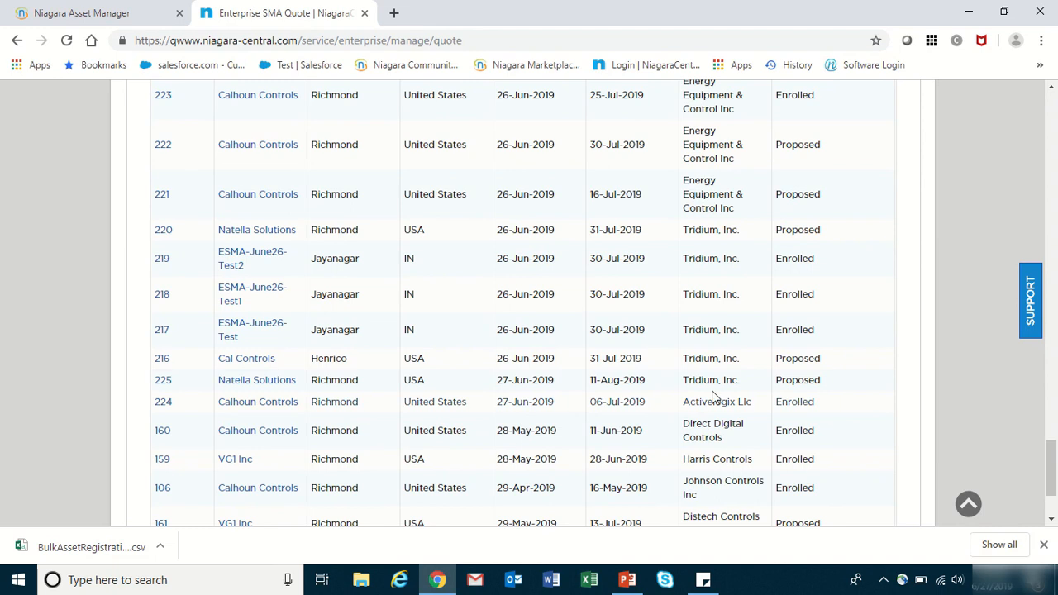
pyautogui.click(163, 384)
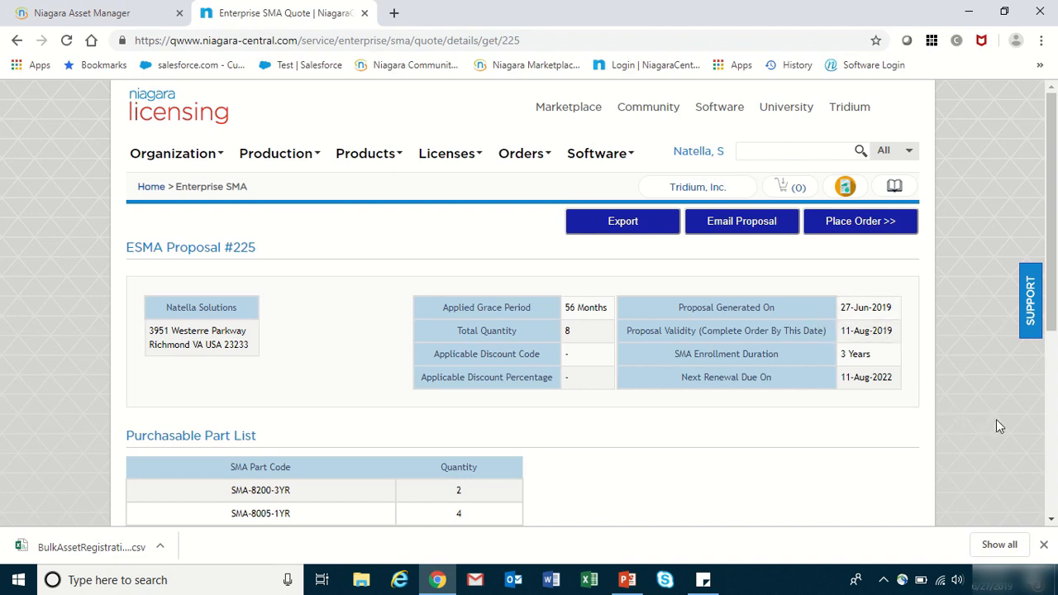
pyautogui.click(1052, 525)
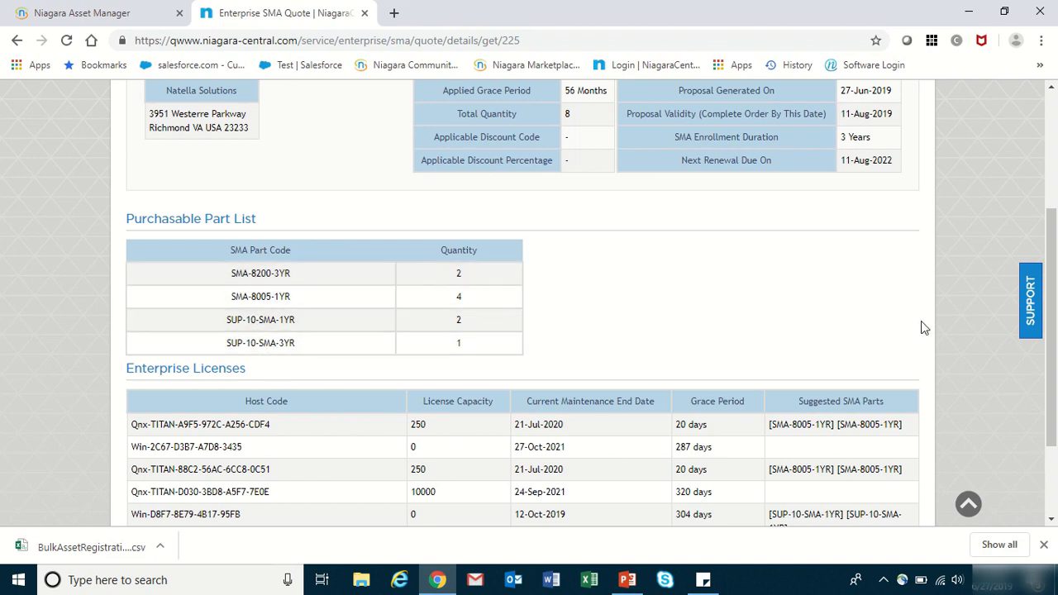
pyautogui.moveTo(1053, 318); pyautogui.dragTo(1054, 378)
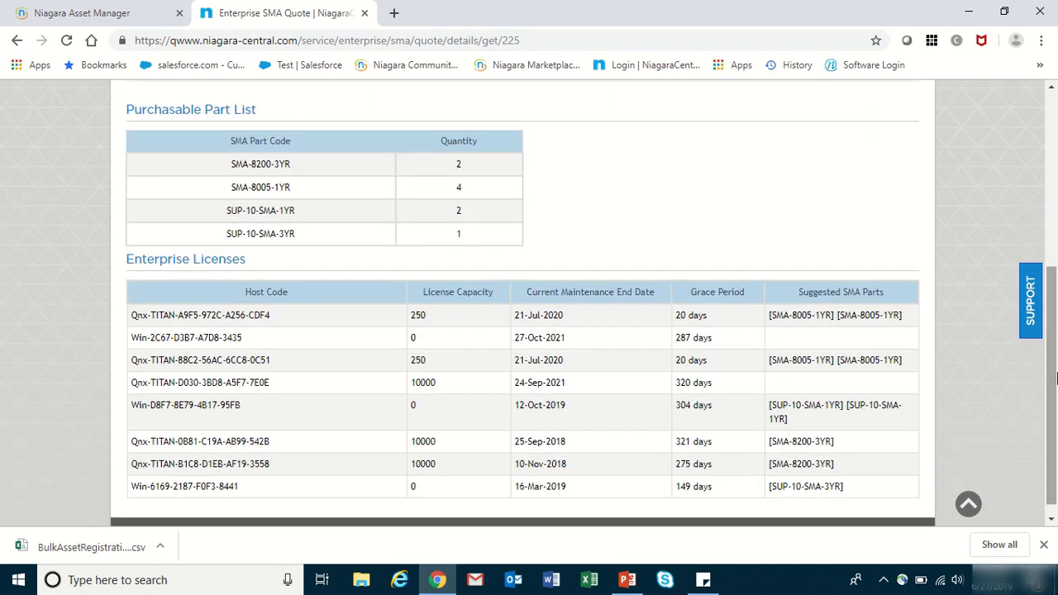
pyautogui.moveTo(1053, 375); pyautogui.dragTo(1054, 198)
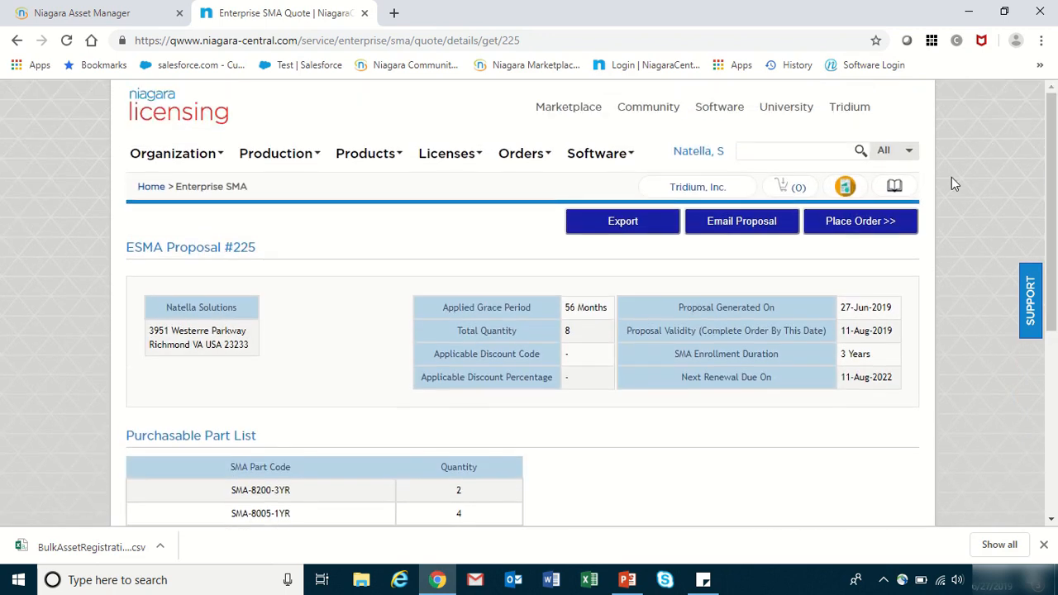
# - Start the order for proposal 225 with PO number Test (confirmed) and note 'ESMA Program for Natella Solutions'
pyautogui.click(847, 230)
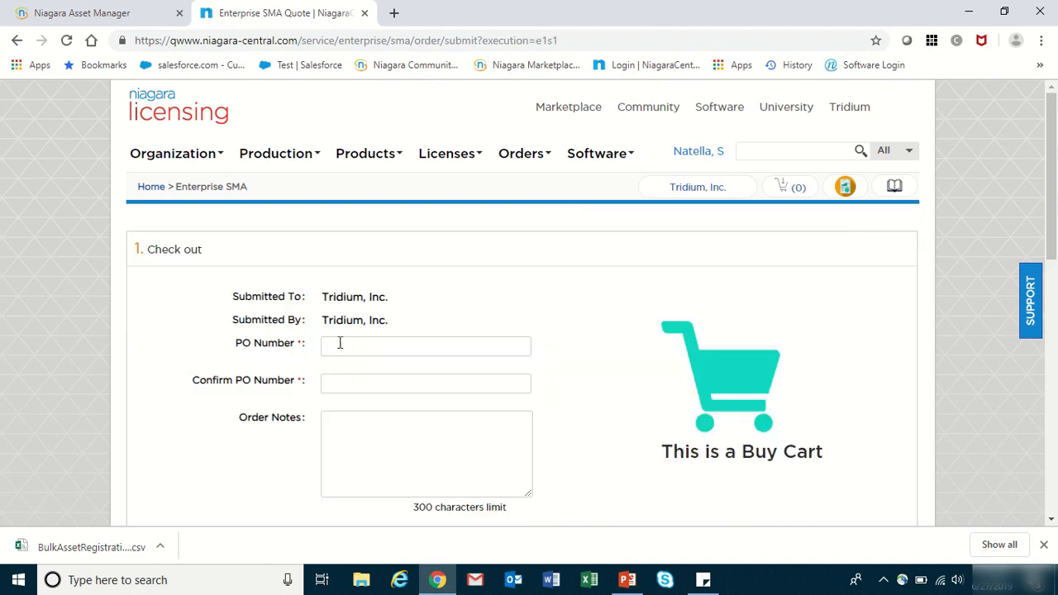
pyautogui.click(348, 347)
pyautogui.write('Test')
pyautogui.click(339, 384)
pyautogui.write('Test')
pyautogui.click(329, 419)
pyautogui.write('ESMA Progra')
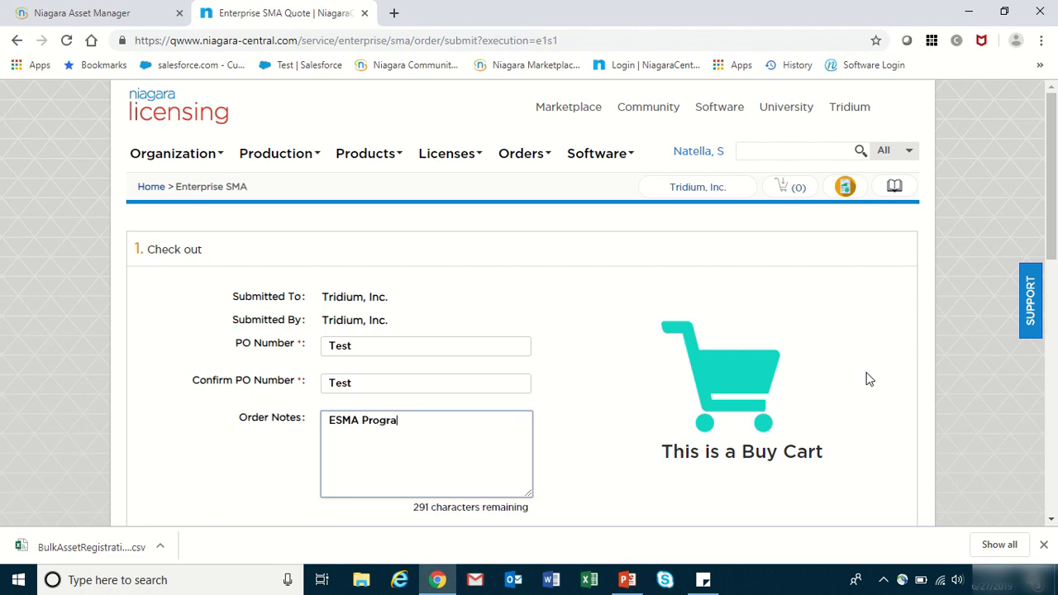
pyautogui.write('m for Natella')
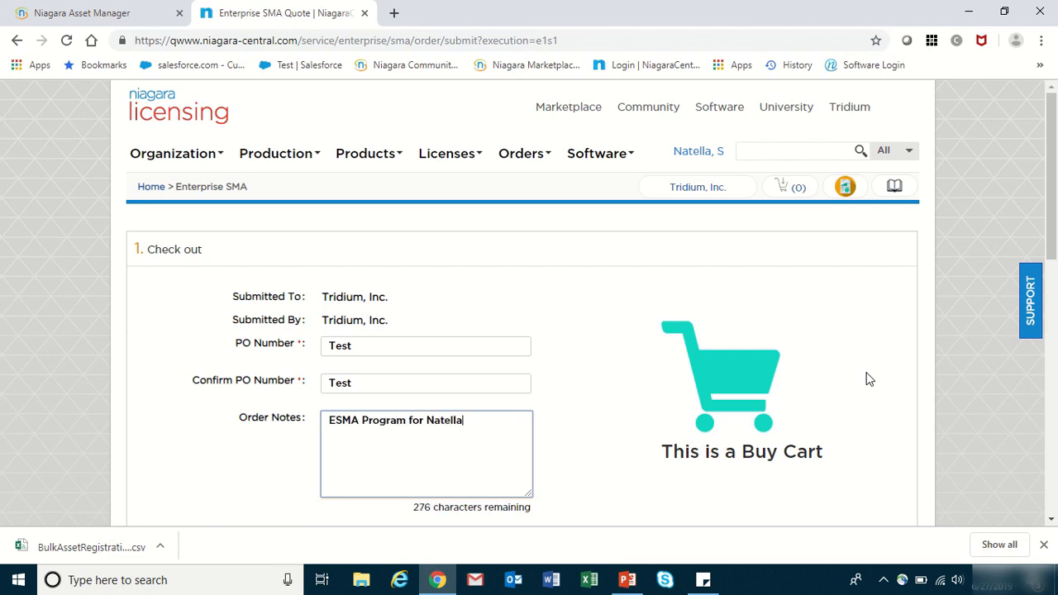
pyautogui.write(' Solutions')
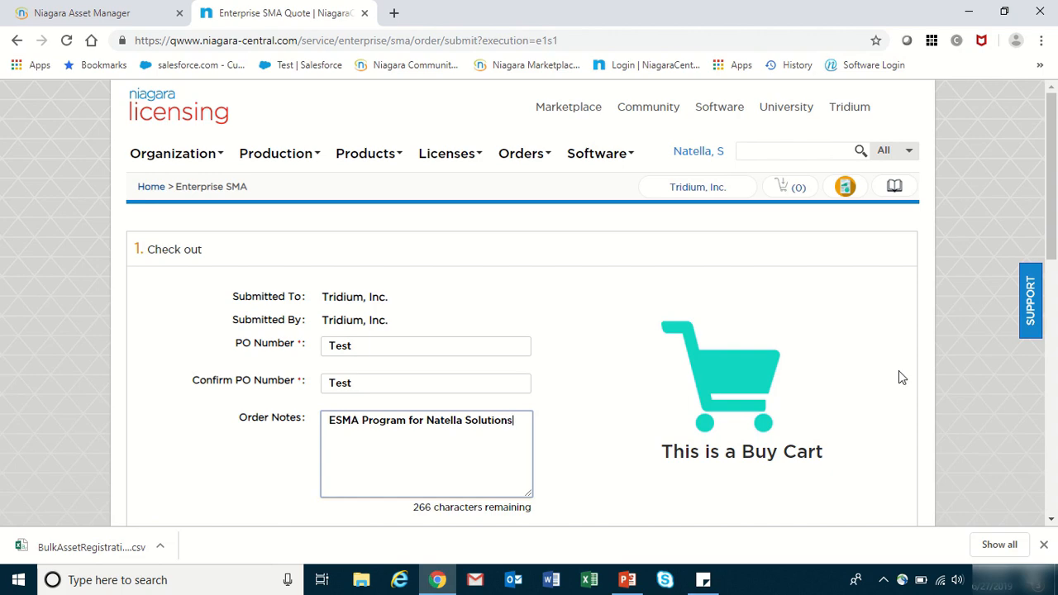
# - Select line 10's destination host id, then process the cart to place the order
pyautogui.moveTo(1054, 231); pyautogui.dragTo(1049, 438)
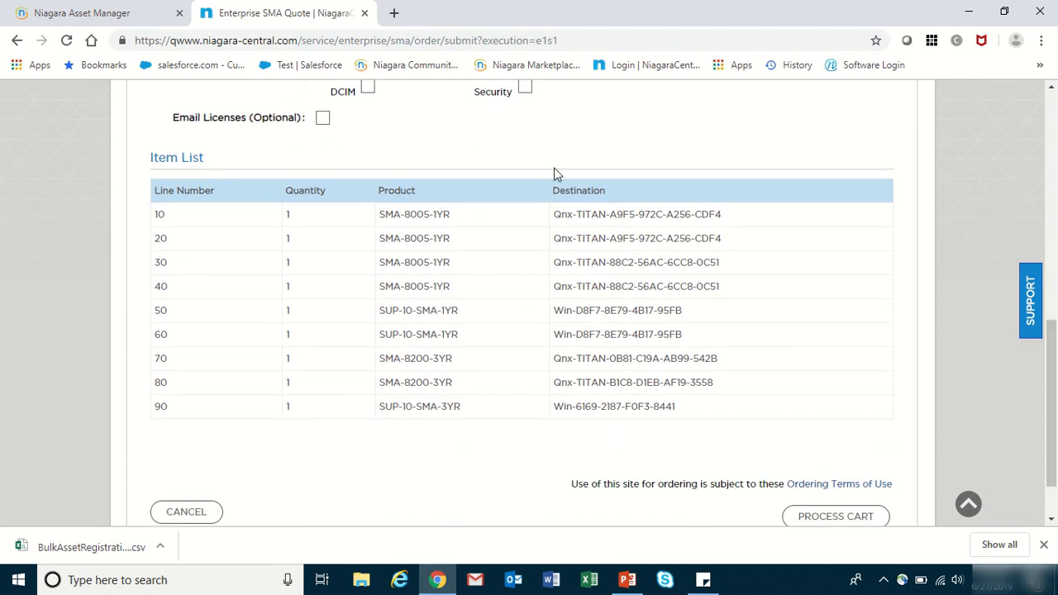
pyautogui.moveTo(729, 215); pyautogui.dragTo(545, 225)
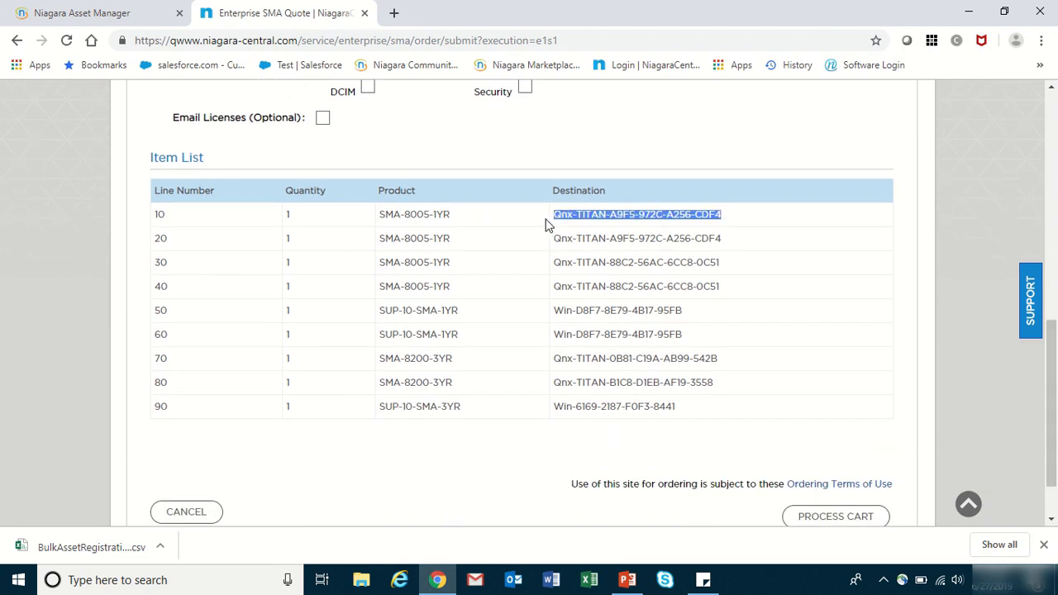
pyautogui.click(849, 514)
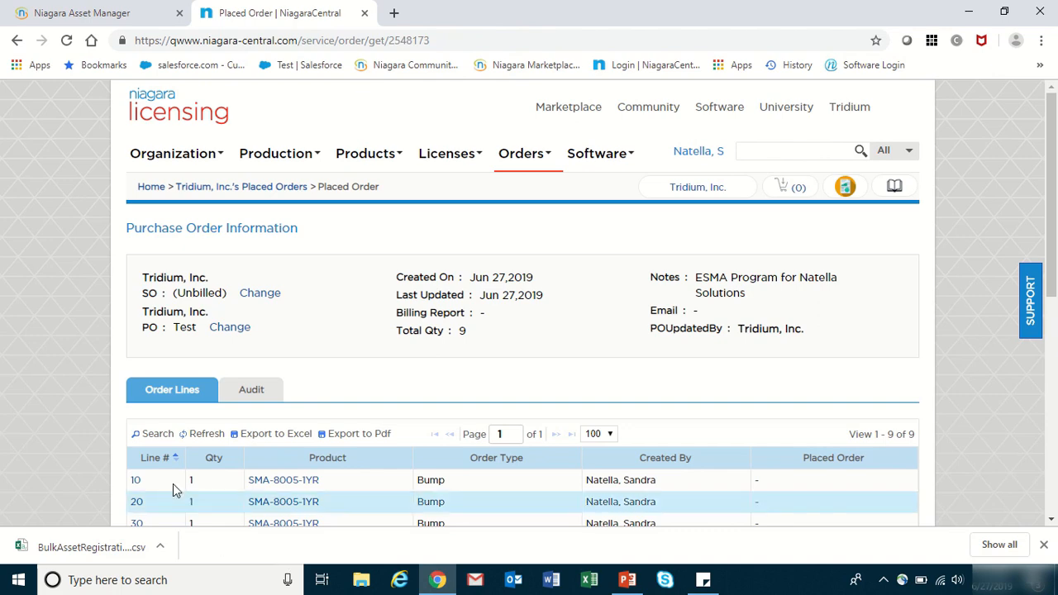
pyautogui.click(137, 483)
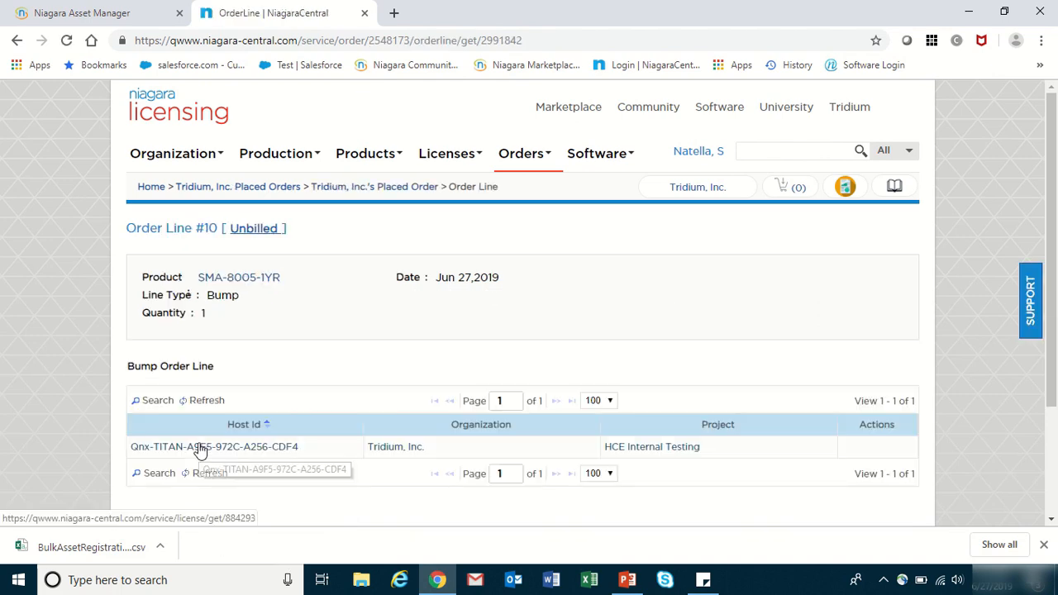
pyautogui.click(199, 447)
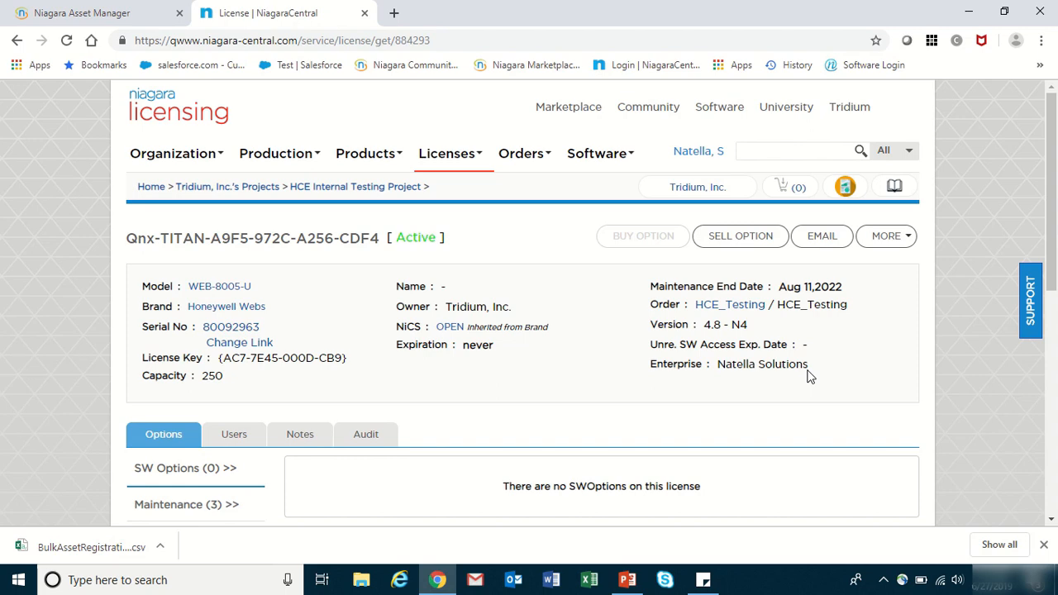
pyautogui.click(87, 13)
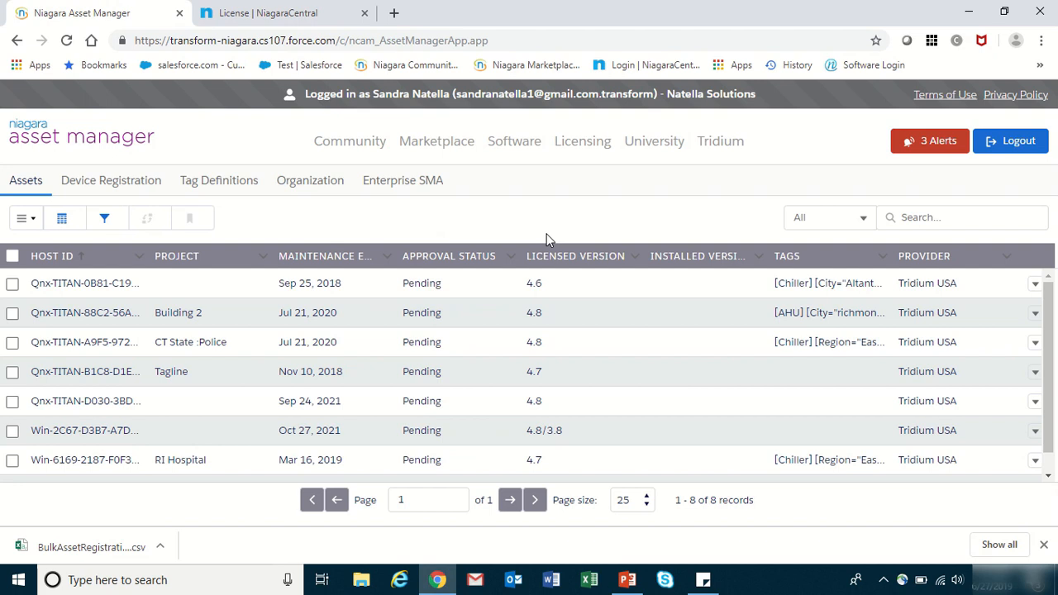